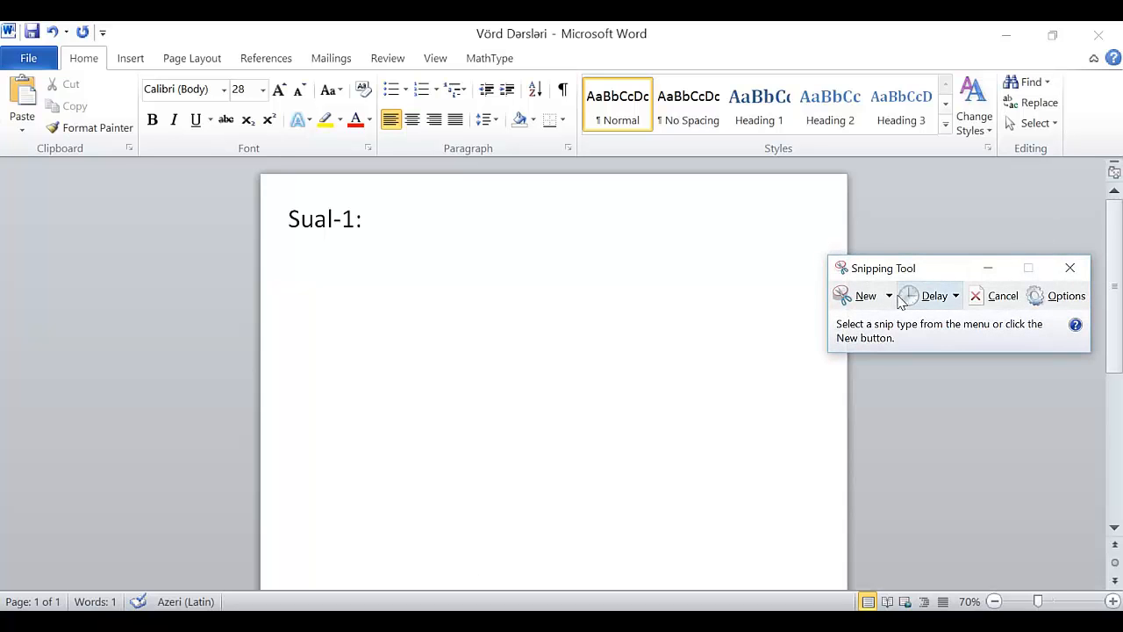
Snip the window's minimize, restore and close buttons with Snipping Tool and paste the image beside "Sual-1:" in the Word document
{"action": "left_click", "coordinate": [869, 297]}
{"action": "left_click_drag", "start_coordinate": [965, 21], "coordinate": [1114, 57]}
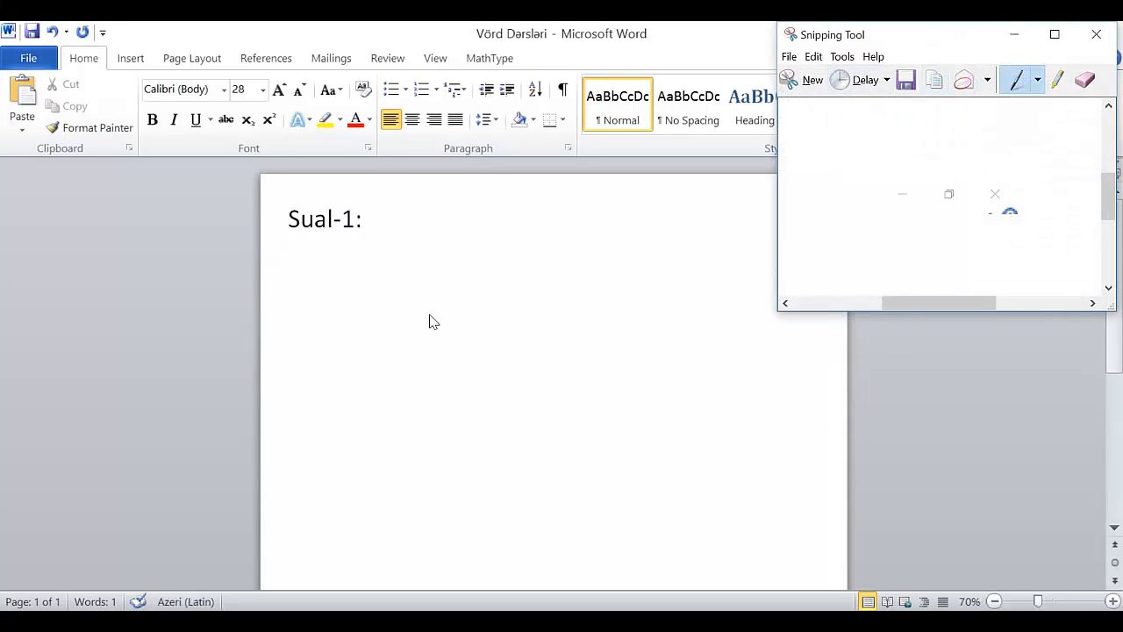
{"action": "left_click", "coordinate": [812, 81]}
{"action": "left_click_drag", "start_coordinate": [968, 26], "coordinate": [1120, 51]}
{"action": "left_click", "coordinate": [469, 227]}
{"action": "key", "text": "ctrl+v"}
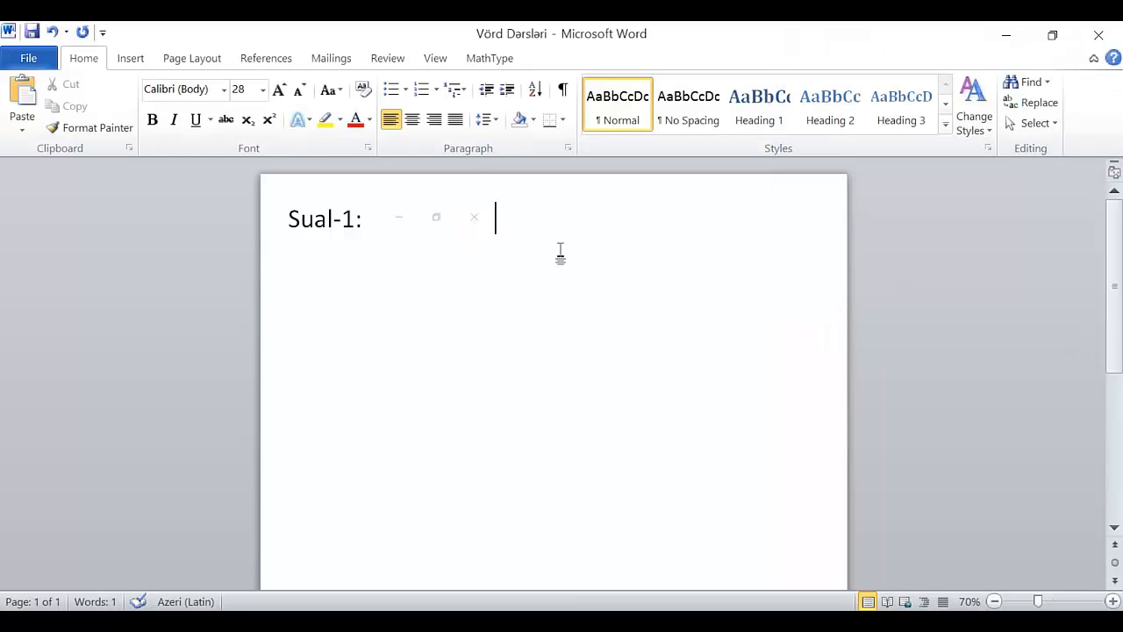
Enlarge the window-buttons image beside "Sual-1:" to about twice its size and start a new line below it
{"action": "left_click", "coordinate": [464, 226]}
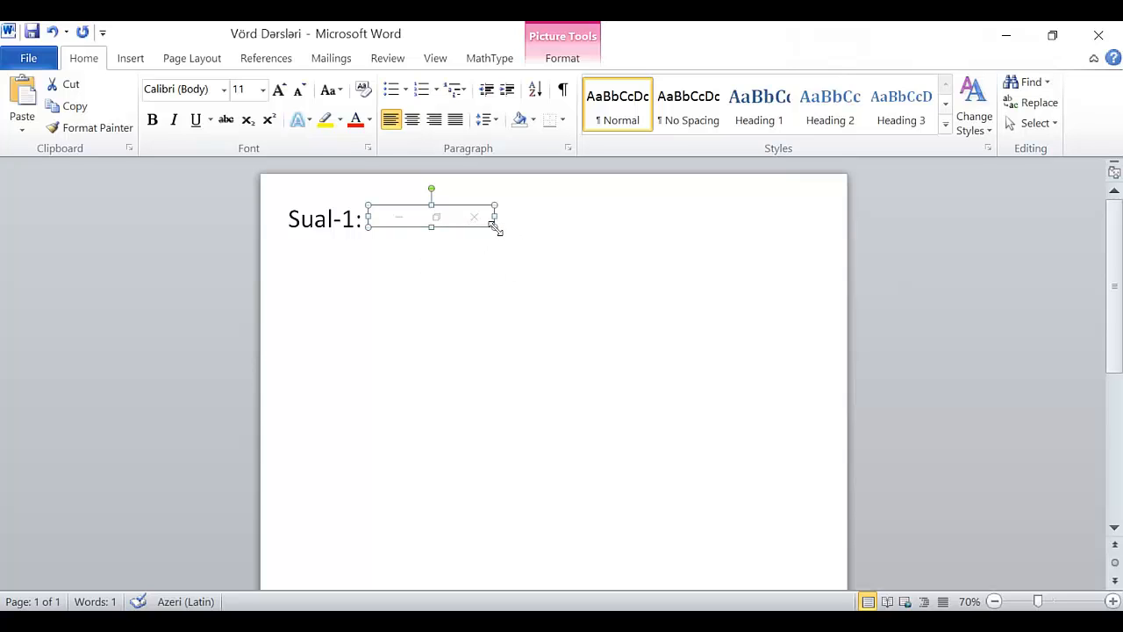
{"action": "left_click_drag", "start_coordinate": [494, 226], "coordinate": [620, 244]}
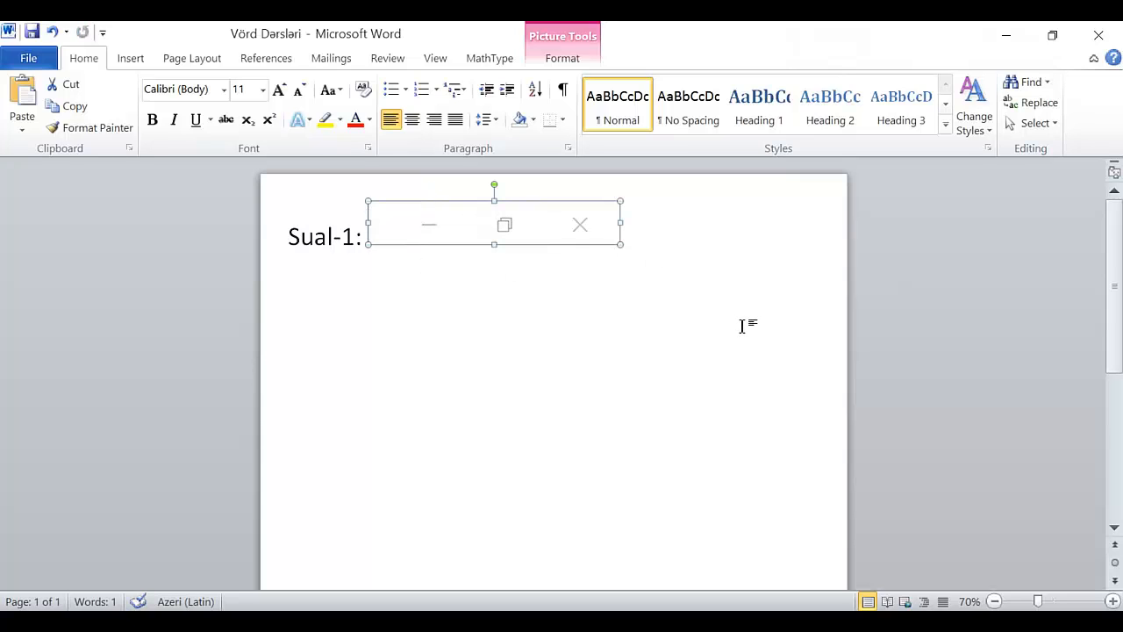
{"action": "key", "text": "alt+shift"}
{"action": "left_click", "coordinate": [672, 238]}
{"action": "key", "text": "alt+shift"}
{"action": "key", "text": "Return"}
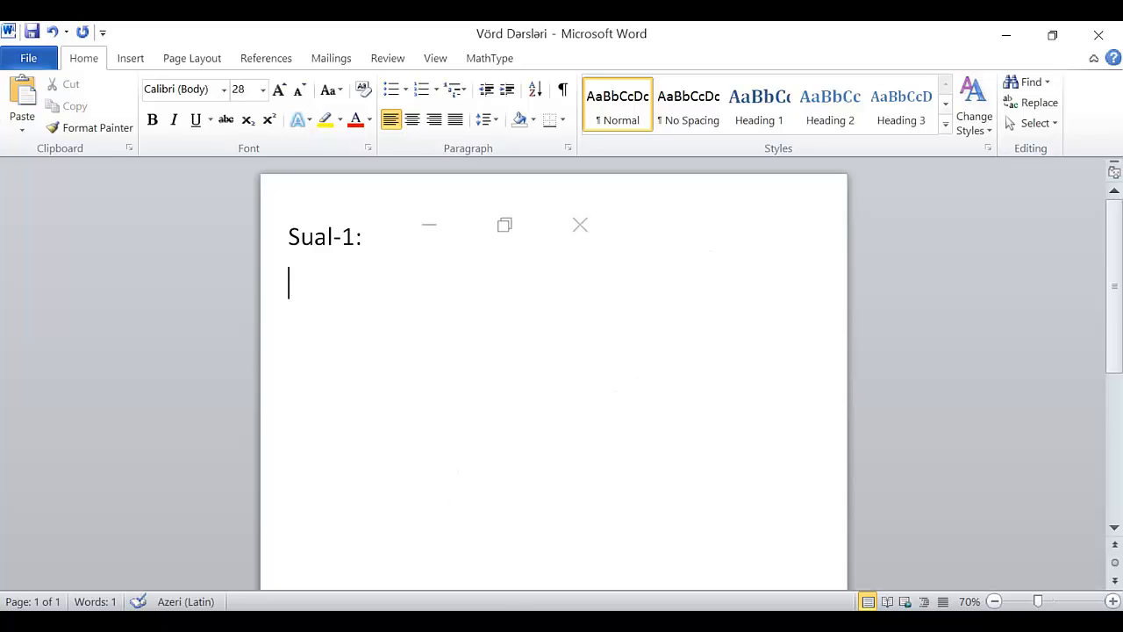
Snip the Bold, Italic and Underline buttons and add the label "Sual-2:" on the second line of the document
{"action": "left_click", "coordinate": [813, 81]}
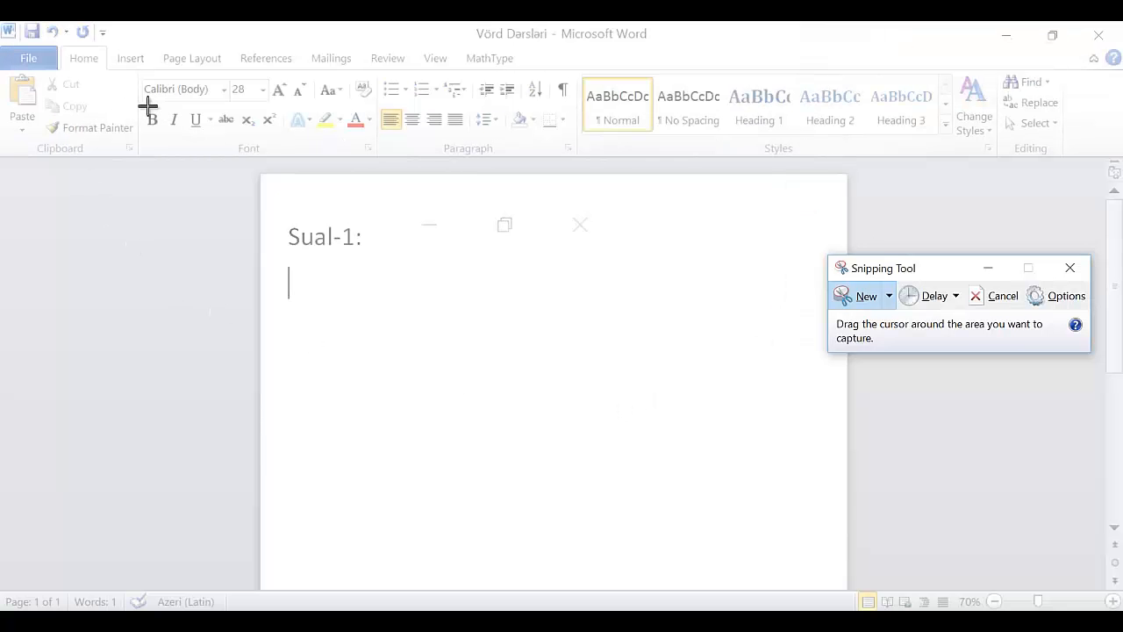
{"action": "left_click_drag", "start_coordinate": [136, 105], "coordinate": [219, 137]}
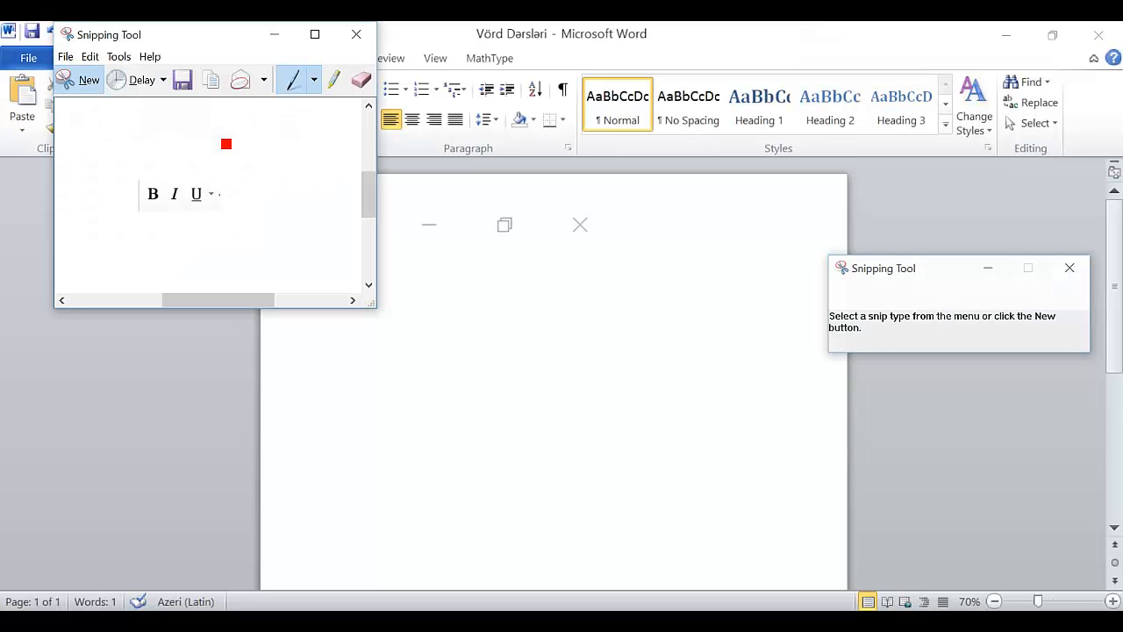
{"action": "left_click", "coordinate": [465, 287]}
{"action": "type", "text": "Sua"}
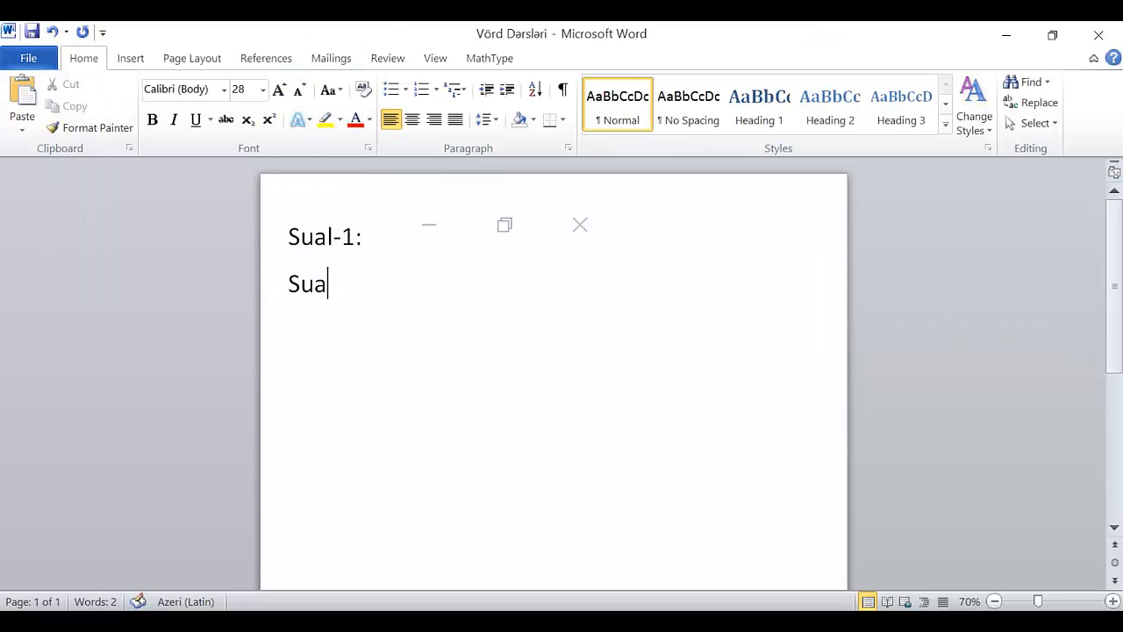
{"action": "type", "text": "l22"}
{"action": "key", "text": "BackSpace"}
{"action": "key", "text": "BackSpace"}
{"action": "type", "text": "-2:"}
Place the snipped Bold, Italic and Underline image beside "Sual-2:" and enlarge it
{"action": "left_click", "coordinate": [421, 293]}
{"action": "left_click_drag", "start_coordinate": [430, 295], "coordinate": [509, 301]}
{"action": "left_click", "coordinate": [594, 330]}
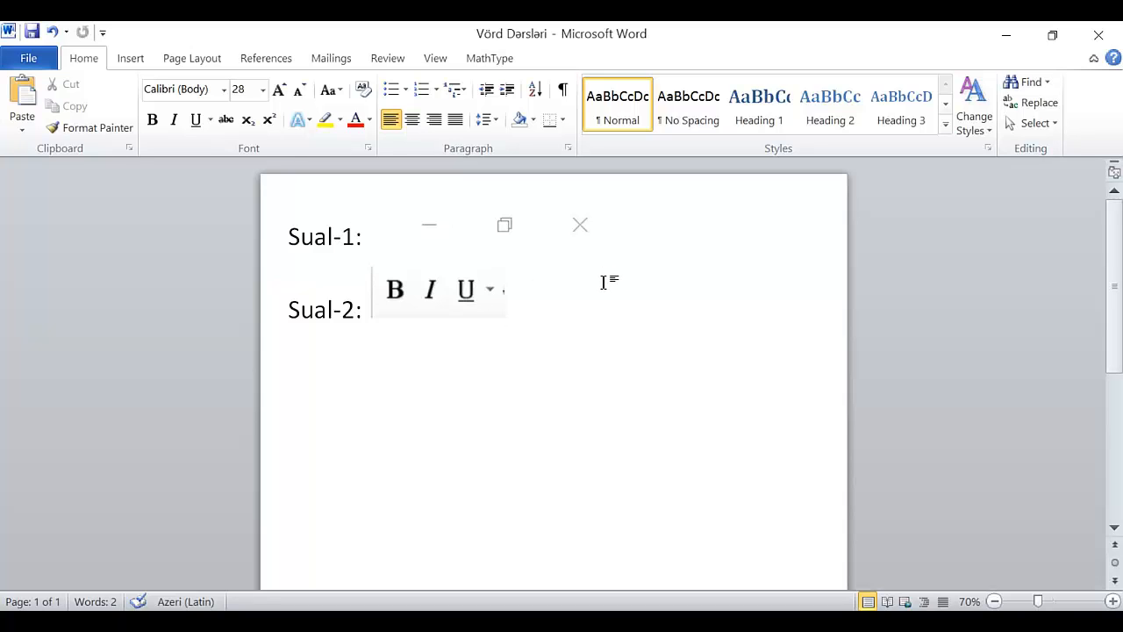
Add the label "Sual-3:" on a new line below the second question
{"action": "key", "text": "Return"}
{"action": "type", "text": "SU"}
{"action": "key", "text": "BackSpace"}
{"action": "type", "text": "ual-3:"}
Snip the whole Font group of the ribbon, paste it beside "Sual-3:" and enlarge the image
{"action": "left_click", "coordinate": [79, 79]}
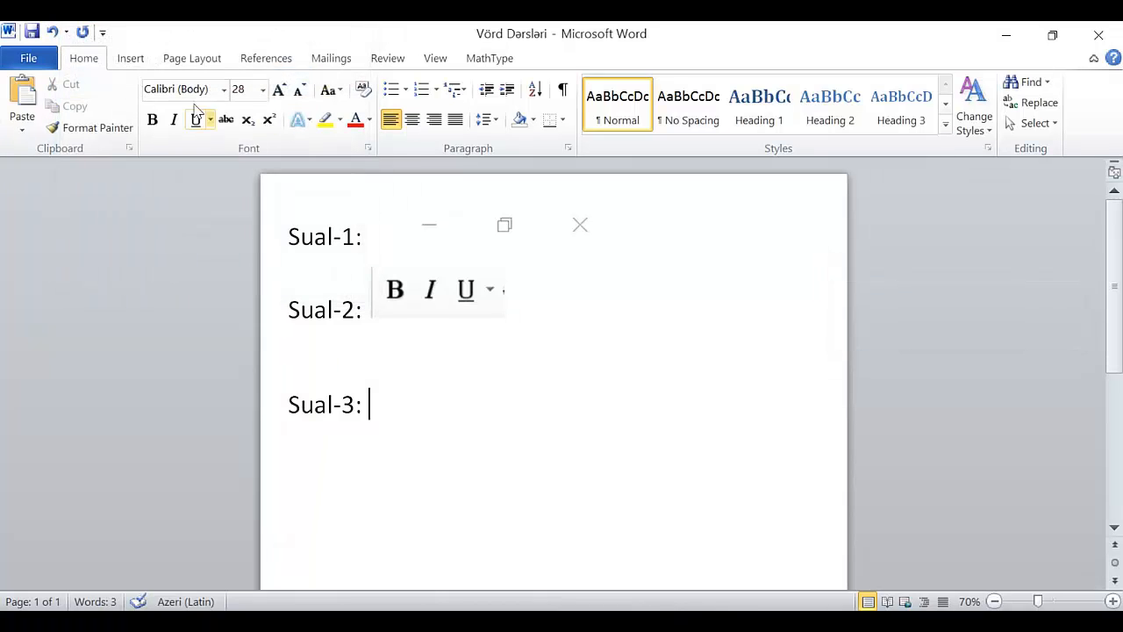
{"action": "left_click_drag", "start_coordinate": [137, 77], "coordinate": [378, 158]}
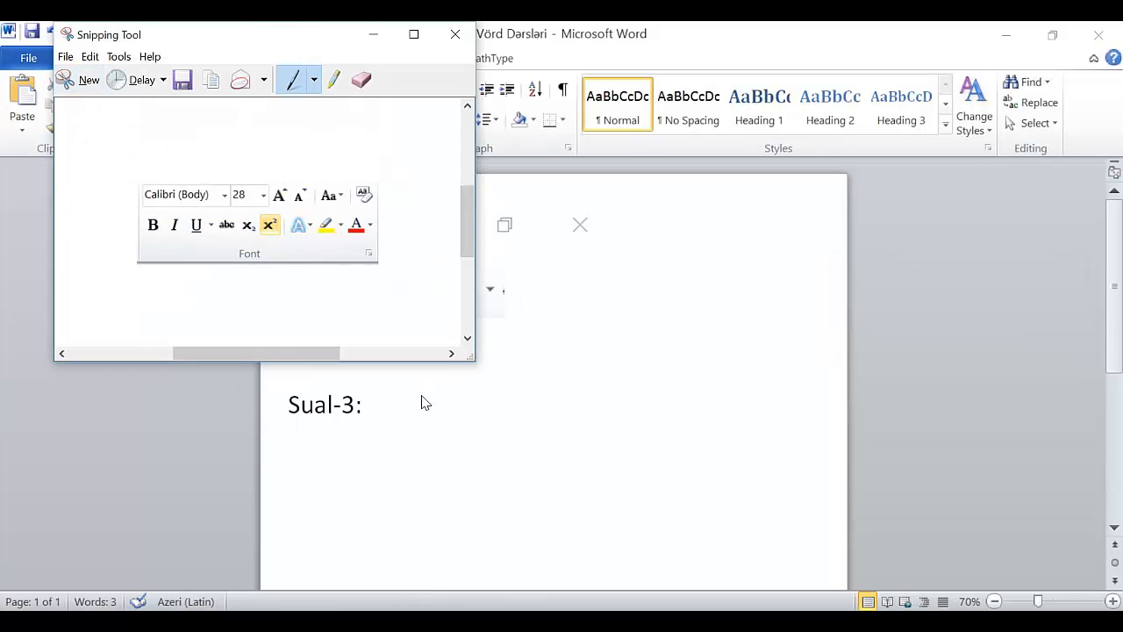
{"action": "left_click", "coordinate": [424, 403]}
{"action": "key", "text": "ctrl+v"}
{"action": "left_click", "coordinate": [514, 439]}
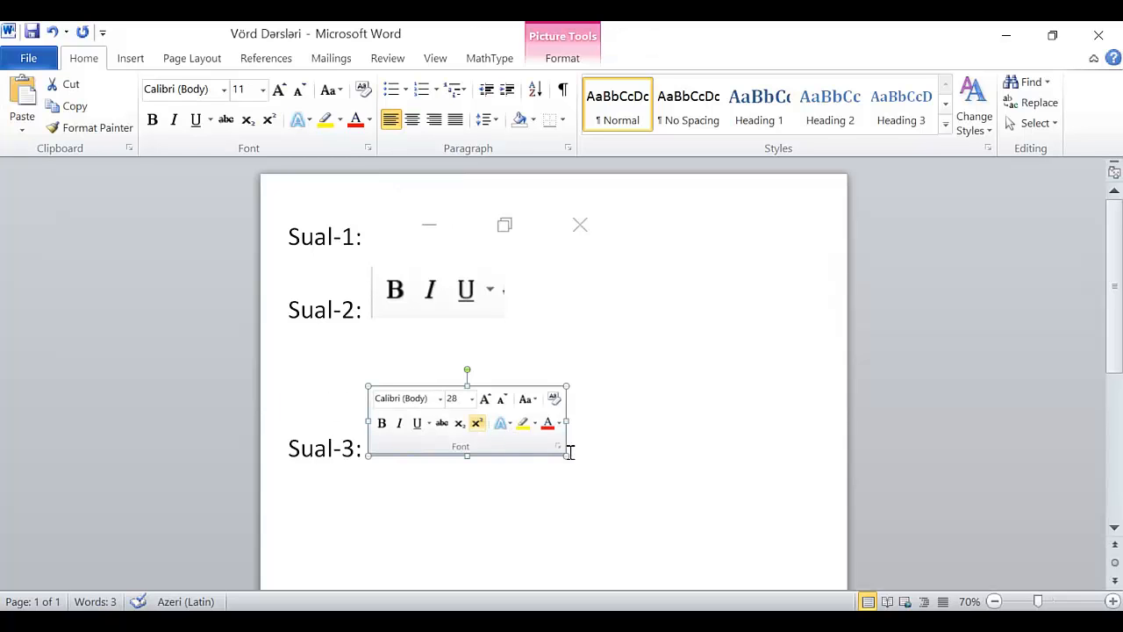
{"action": "left_click_drag", "start_coordinate": [569, 451], "coordinate": [695, 500]}
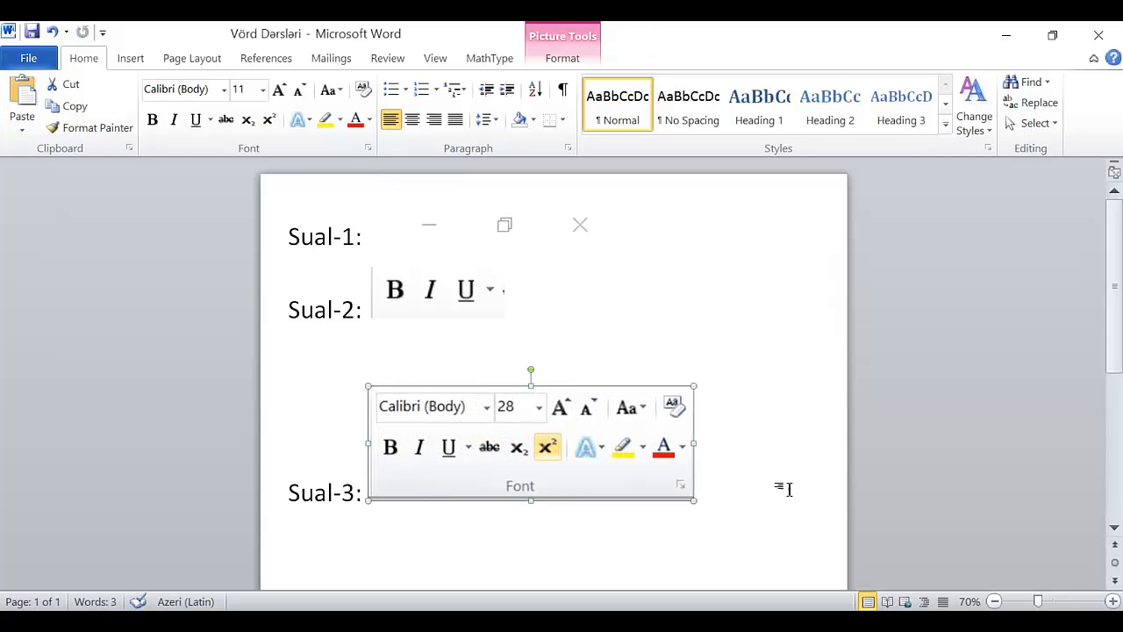
{"action": "left_click", "coordinate": [556, 551]}
Color the "Sual-3:" label red and highlight it in yellow
{"action": "left_click_drag", "start_coordinate": [360, 497], "coordinate": [314, 492]}
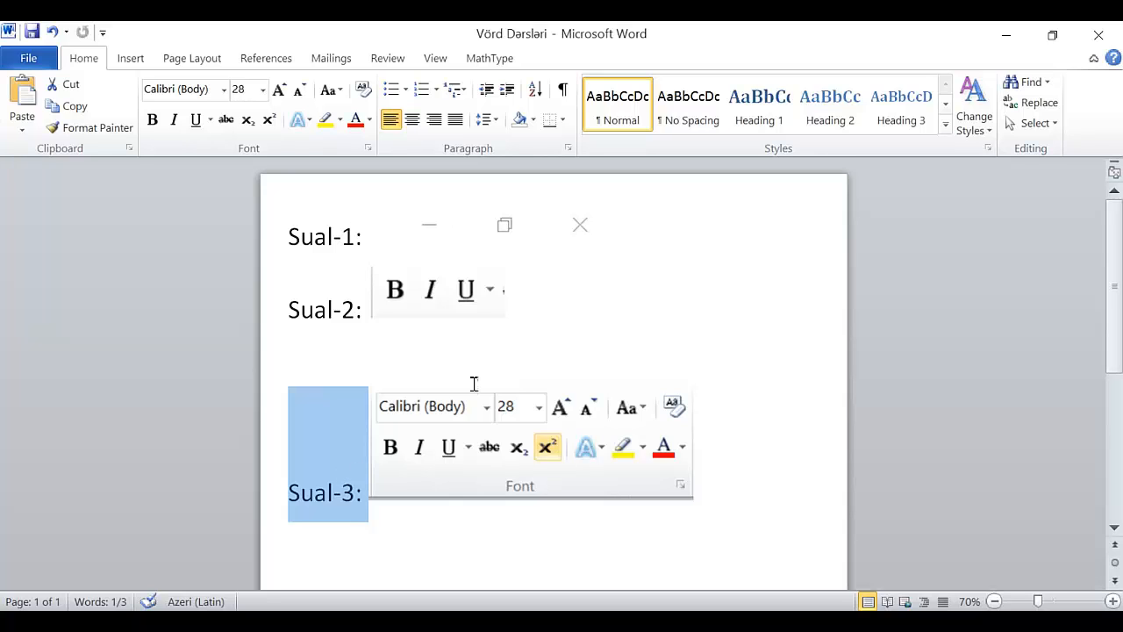
{"action": "left_click", "coordinate": [371, 497]}
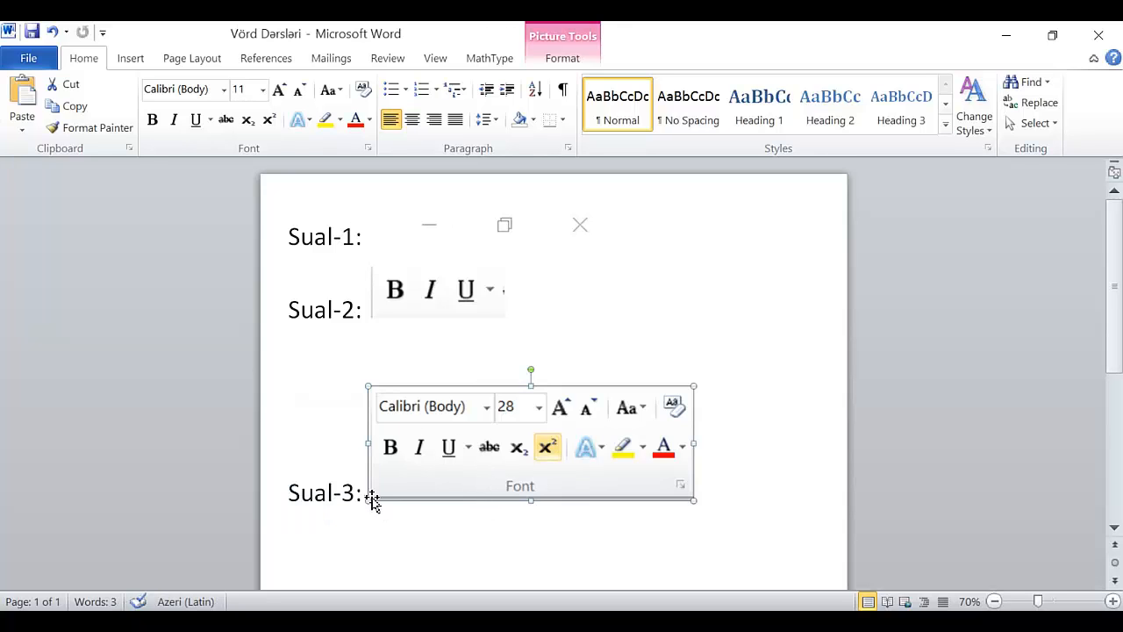
{"action": "left_click", "coordinate": [280, 483]}
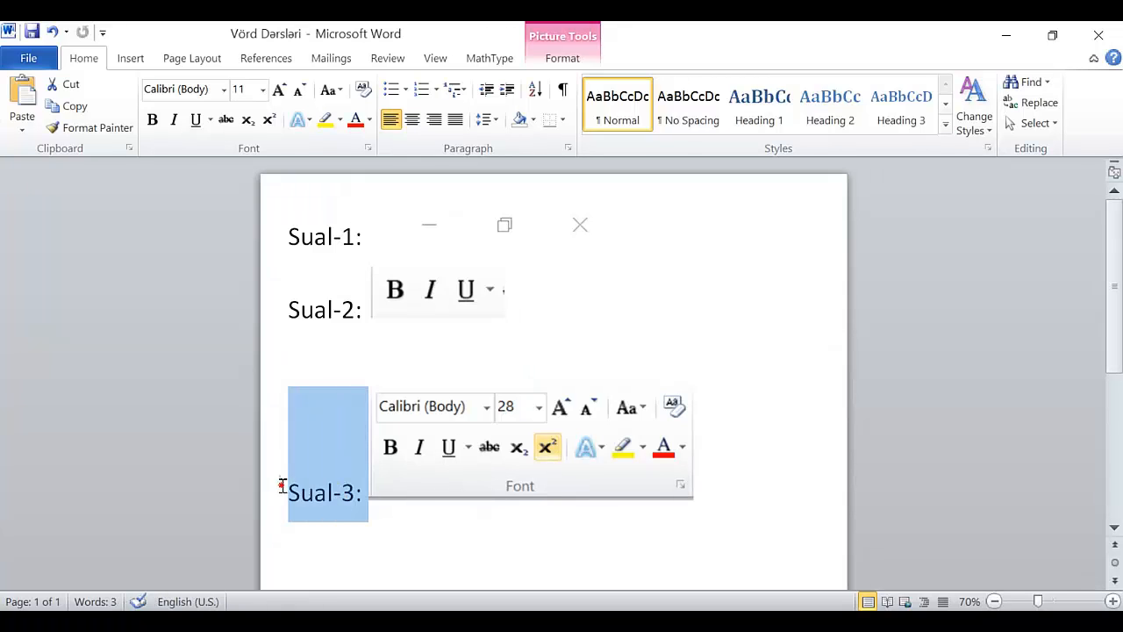
{"action": "left_click", "coordinate": [368, 118]}
{"action": "left_click", "coordinate": [370, 281]}
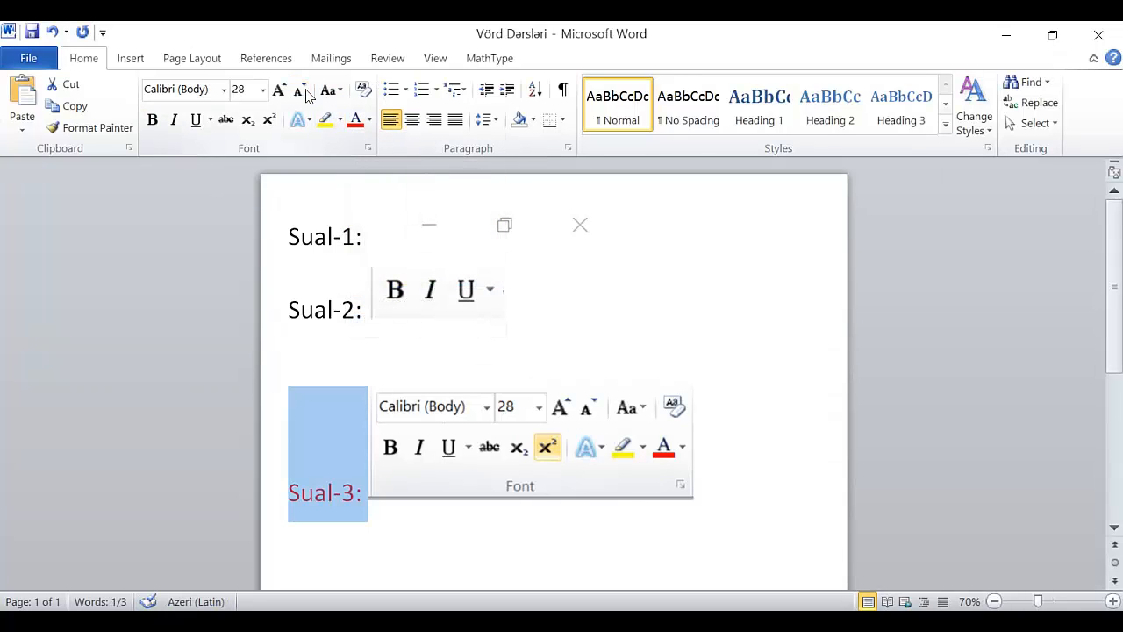
{"action": "left_click", "coordinate": [339, 119]}
{"action": "left_click", "coordinate": [331, 147]}
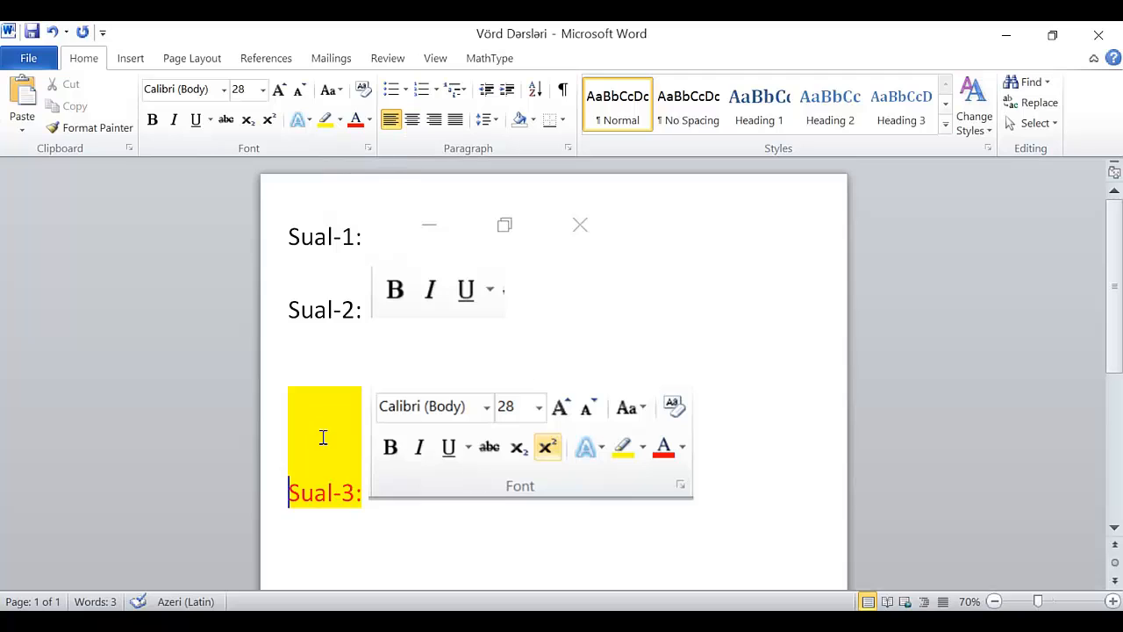
Add the label "SUAL-4:" on a new line below the Font group image and view the document's Info page
{"action": "scroll", "coordinate": [819, 450], "scroll_direction": "down", "scroll_amount": 1}
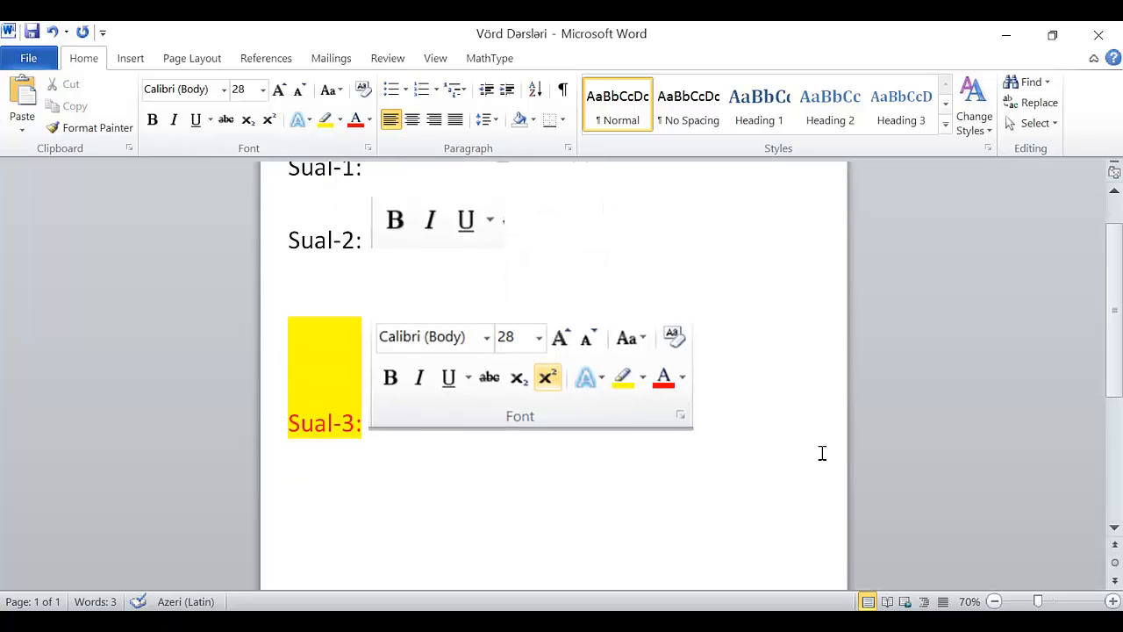
{"action": "left_click", "coordinate": [732, 403]}
{"action": "type", "text": "SUA"}
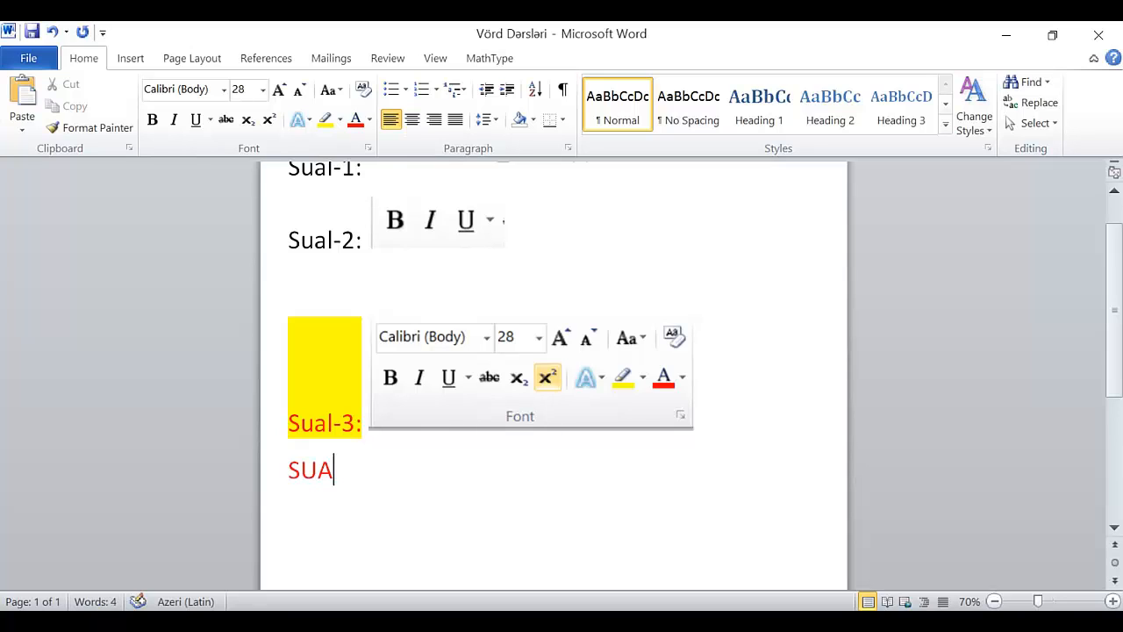
{"action": "type", "text": "L-4:"}
{"action": "left_click", "coordinate": [52, 60]}
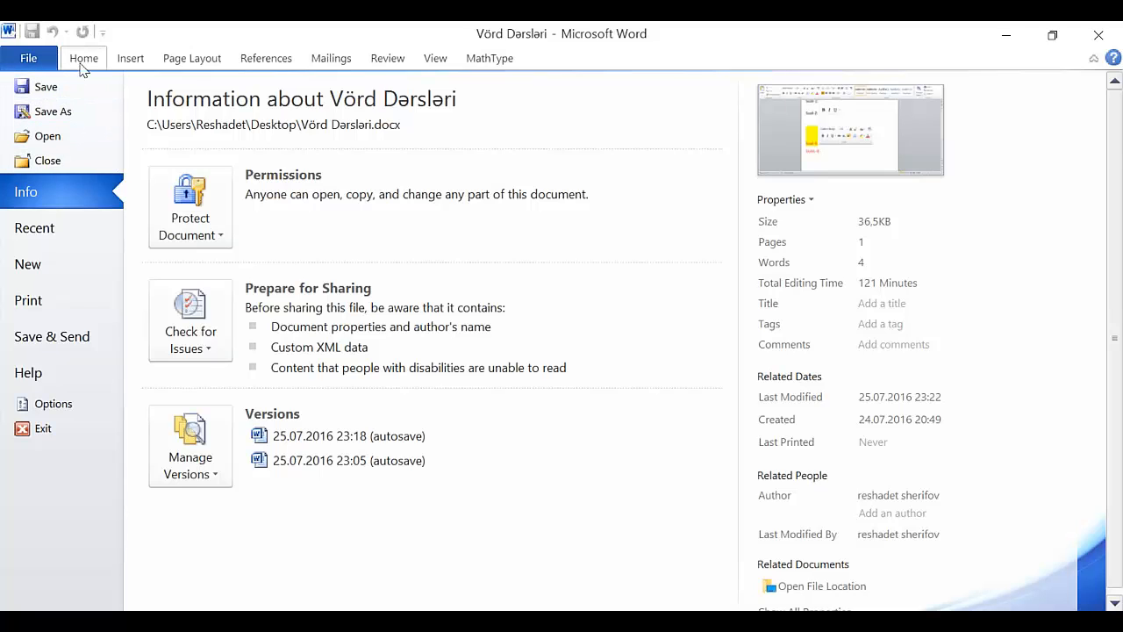
{"action": "left_click", "coordinate": [84, 58]}
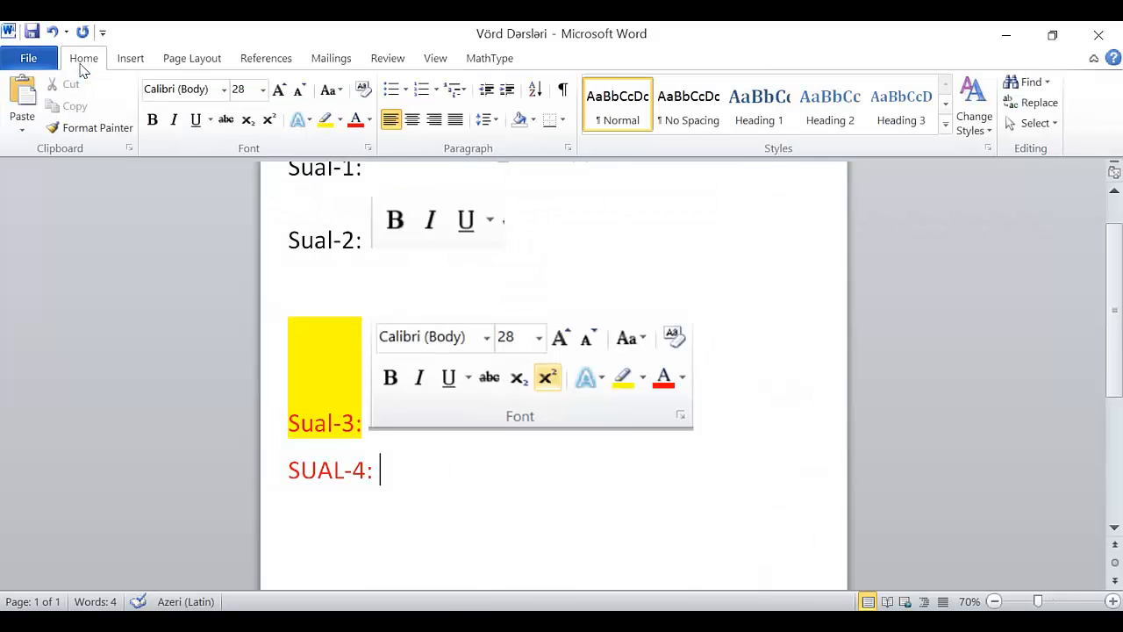
Add the label "SUAL-5:" on a new line below "SUAL-4:"
{"action": "key", "text": "Return"}
{"action": "type", "text": "SUAL-"}
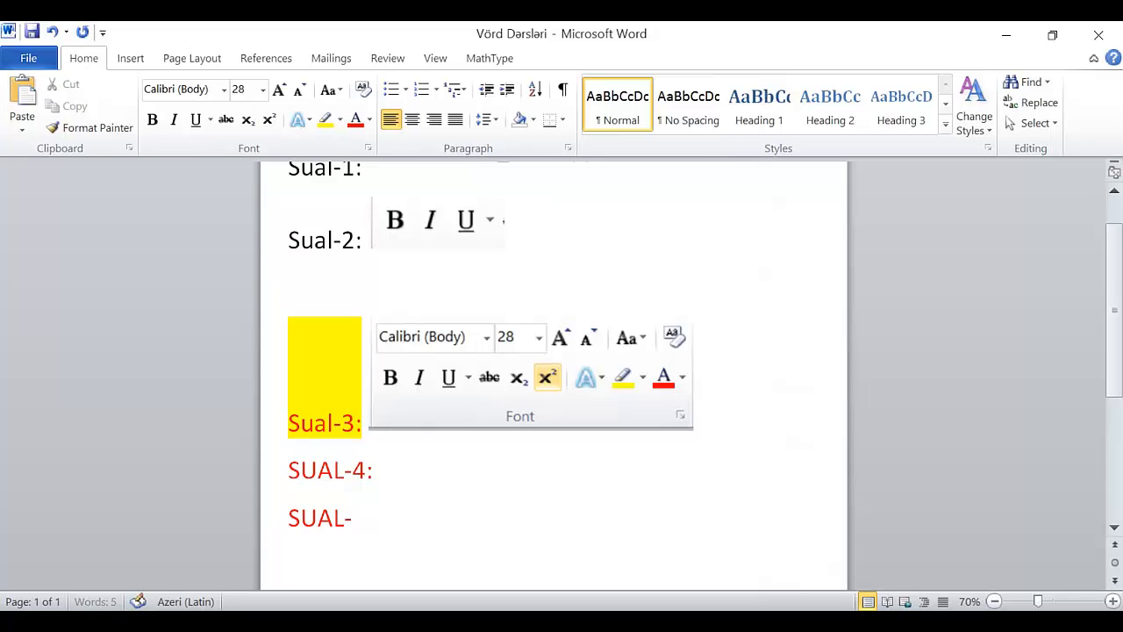
{"action": "type", "text": "5:"}
Snip the Shading paint-bucket button, paste it beside "SUAL-5:" and enlarge the image to more than twice its size
{"action": "key", "text": "alt+Tab"}
{"action": "left_click", "coordinate": [85, 78]}
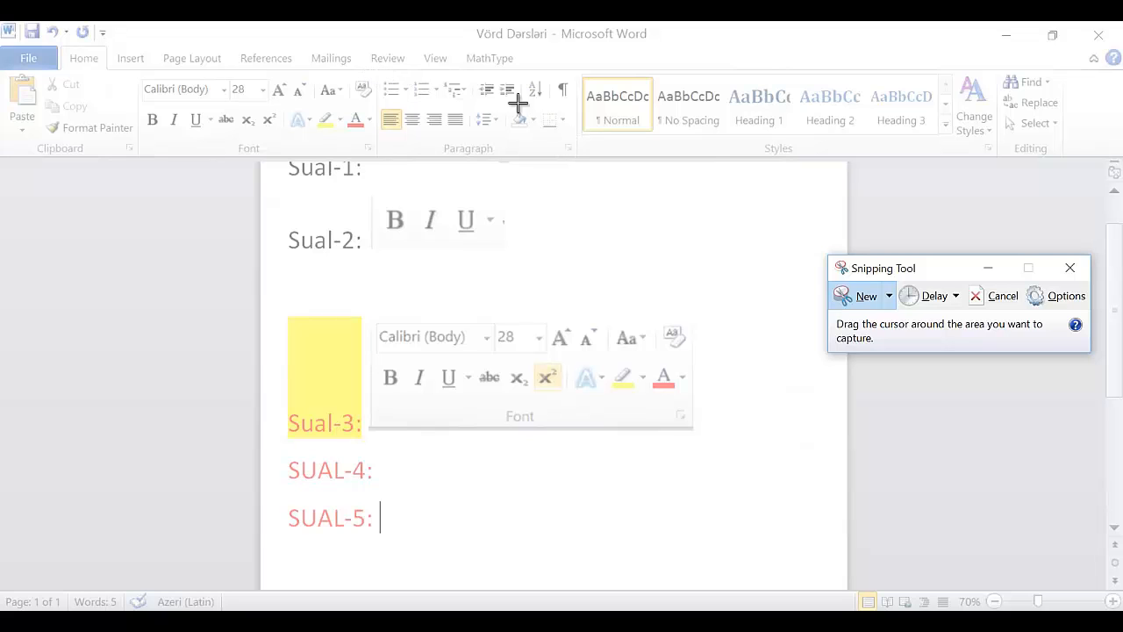
{"action": "left_click_drag", "start_coordinate": [504, 103], "coordinate": [542, 131]}
{"action": "left_click", "coordinate": [464, 513]}
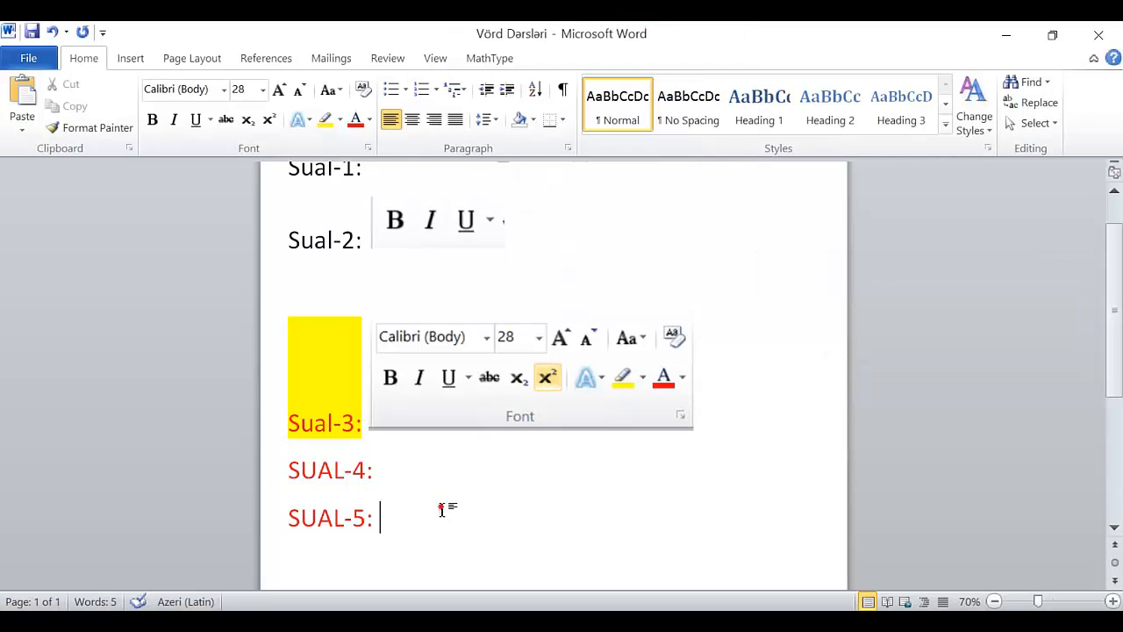
{"action": "key", "text": "ctrl+v"}
{"action": "left_click", "coordinate": [408, 518]}
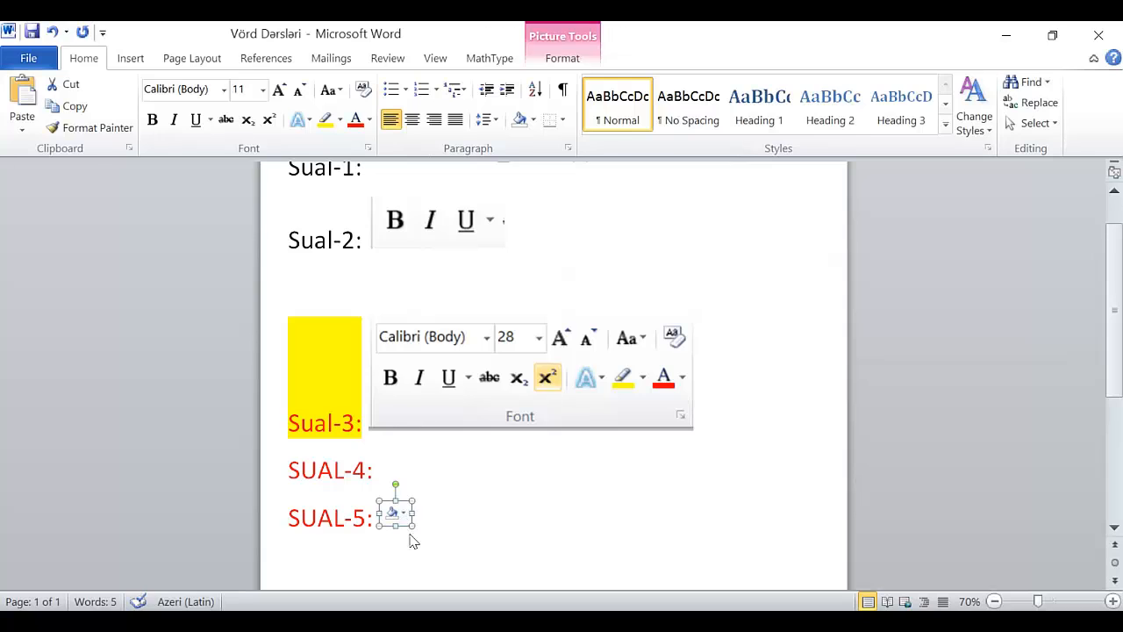
{"action": "left_click_drag", "start_coordinate": [421, 536], "coordinate": [469, 536]}
{"action": "left_click", "coordinate": [549, 539]}
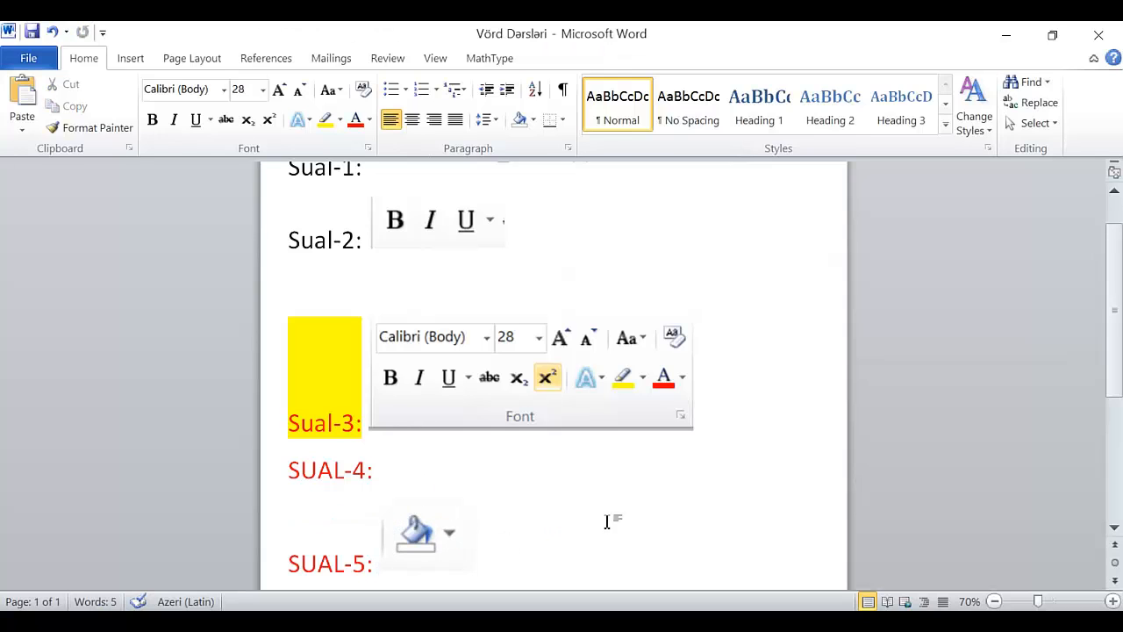
Review the five numbered questions and their images from "Sual-1:" through "SUAL-5:"
{"action": "scroll", "coordinate": [614, 489], "scroll_direction": "down", "scroll_amount": 1}
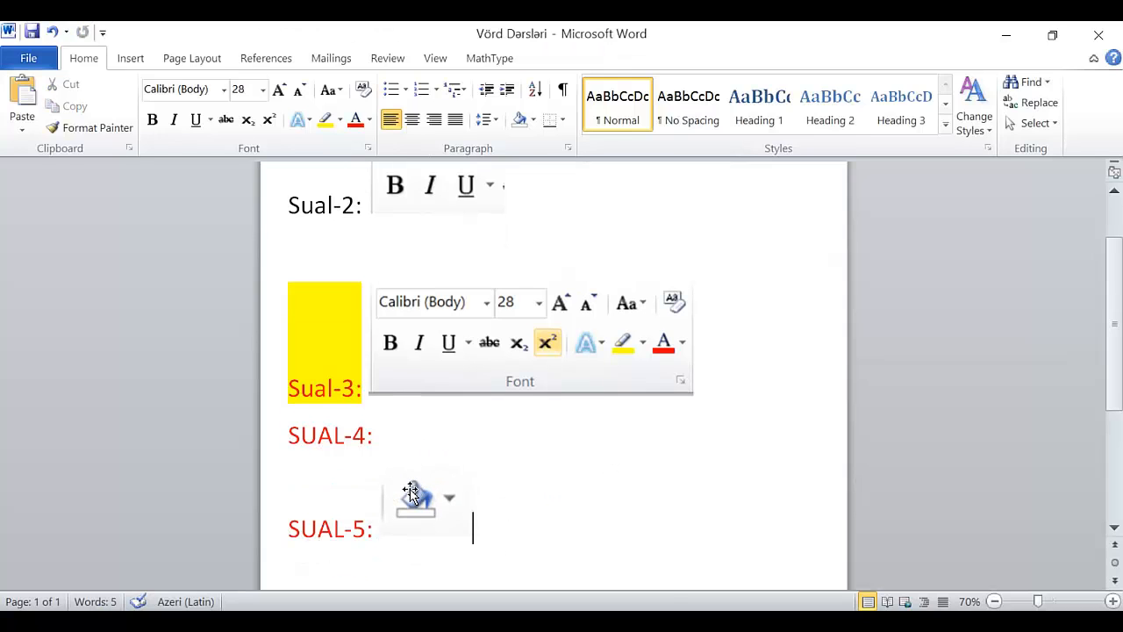
{"action": "scroll", "coordinate": [415, 493], "scroll_direction": "up", "scroll_amount": 3}
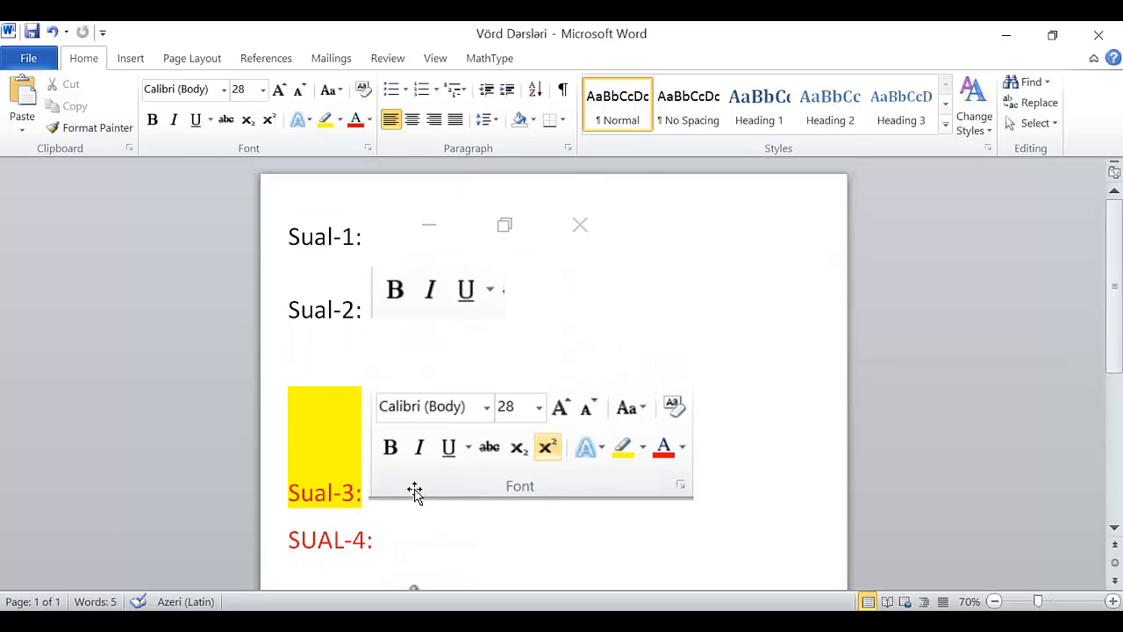
{"action": "scroll", "coordinate": [415, 493], "scroll_direction": "down", "scroll_amount": 6}
{"action": "scroll", "coordinate": [415, 494], "scroll_direction": "up", "scroll_amount": 5}
{"action": "scroll", "coordinate": [414, 495], "scroll_direction": "up", "scroll_amount": 1}
{"action": "scroll", "coordinate": [415, 501], "scroll_direction": "down", "scroll_amount": 3}
{"action": "scroll", "coordinate": [450, 493], "scroll_direction": "up", "scroll_amount": 2}
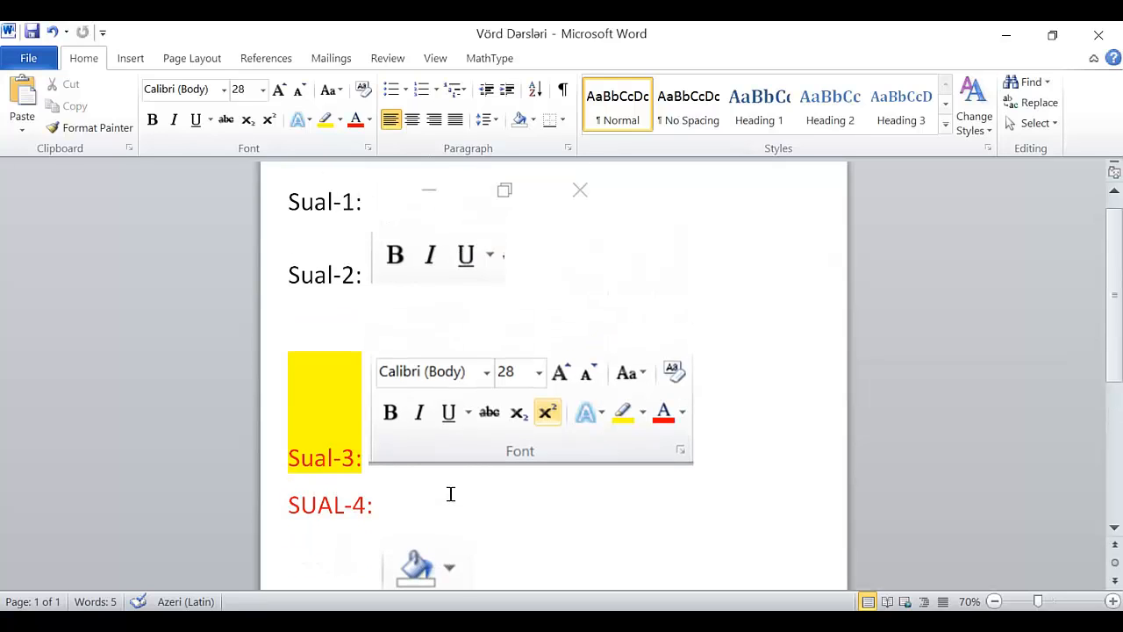
{"action": "scroll", "coordinate": [427, 494], "scroll_direction": "down", "scroll_amount": 2}
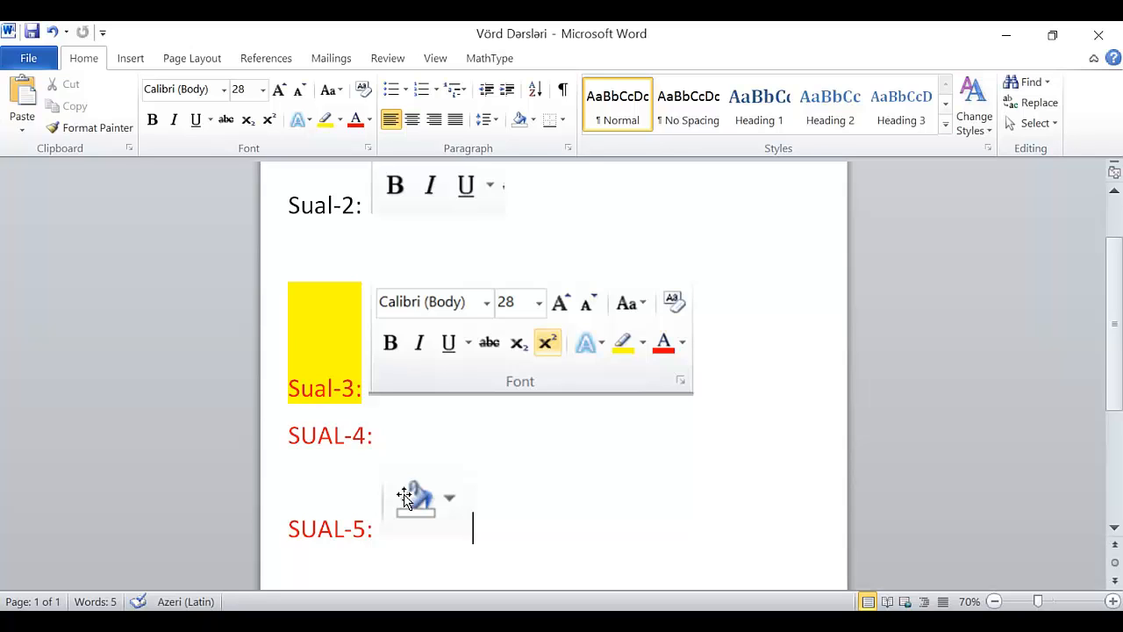
{"action": "scroll", "coordinate": [405, 498], "scroll_direction": "up", "scroll_amount": 3}
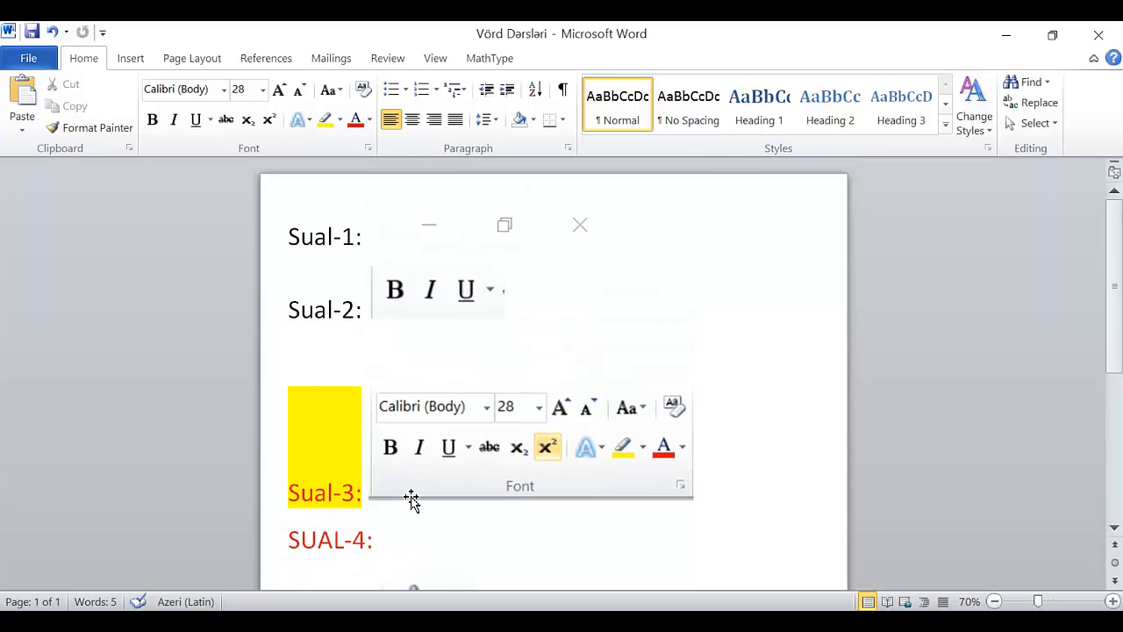
{"action": "scroll", "coordinate": [412, 499], "scroll_direction": "down", "scroll_amount": 2}
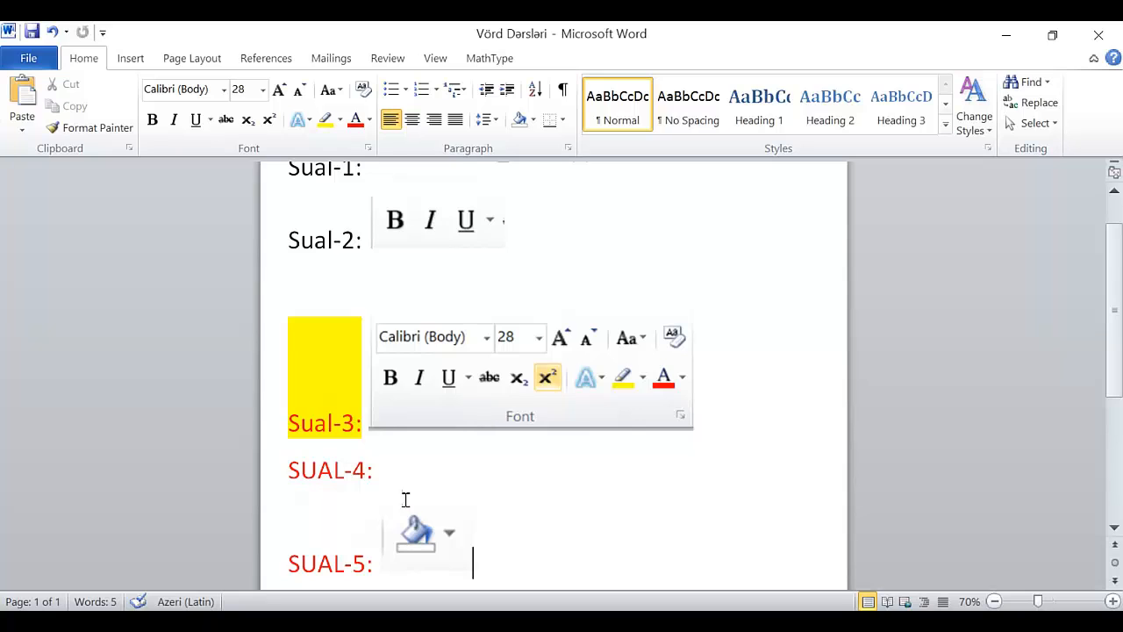
{"action": "scroll", "coordinate": [173, 415], "scroll_direction": "down", "scroll_amount": 1}
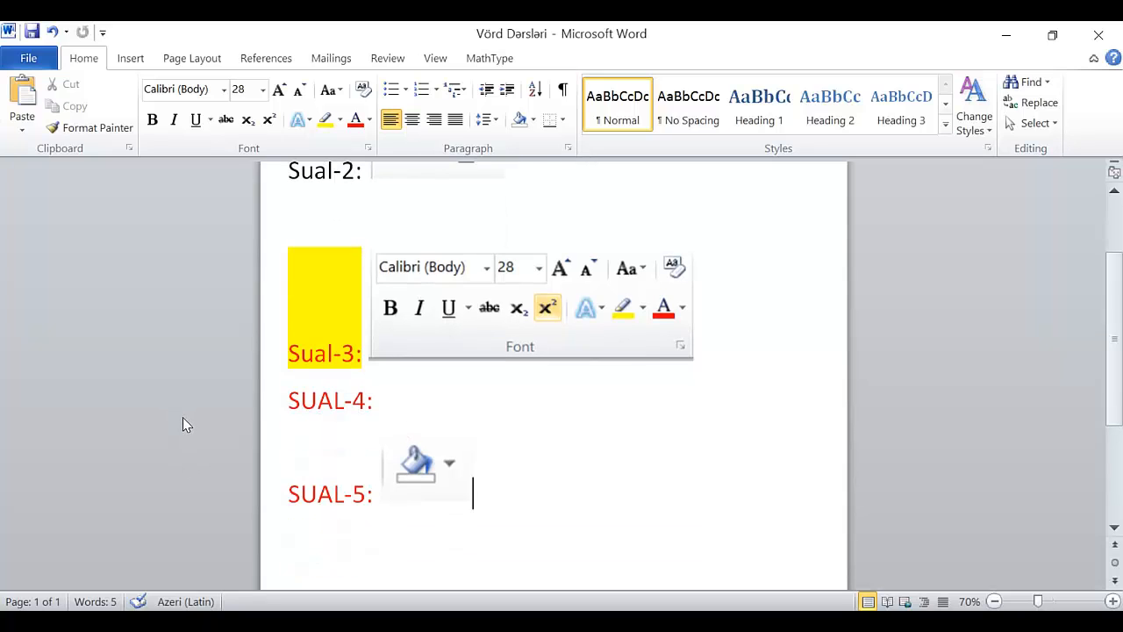
Delete the document's entire content and undo the deletion
{"action": "key", "text": "ctrl+a"}
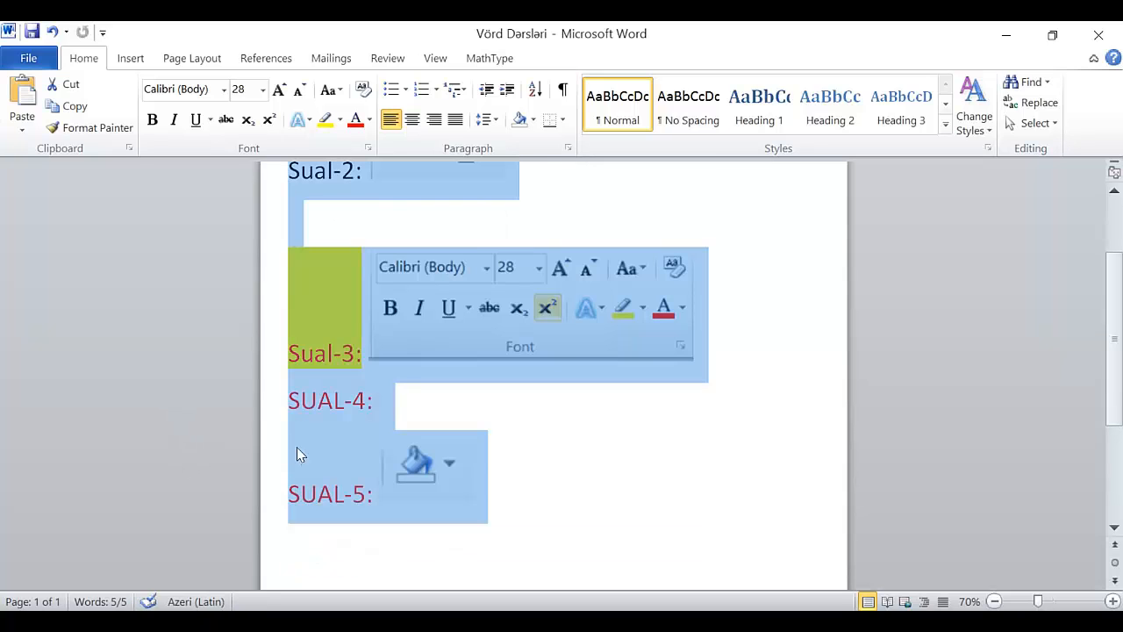
{"action": "key", "text": "Delete"}
{"action": "key", "text": "ctrl+z"}
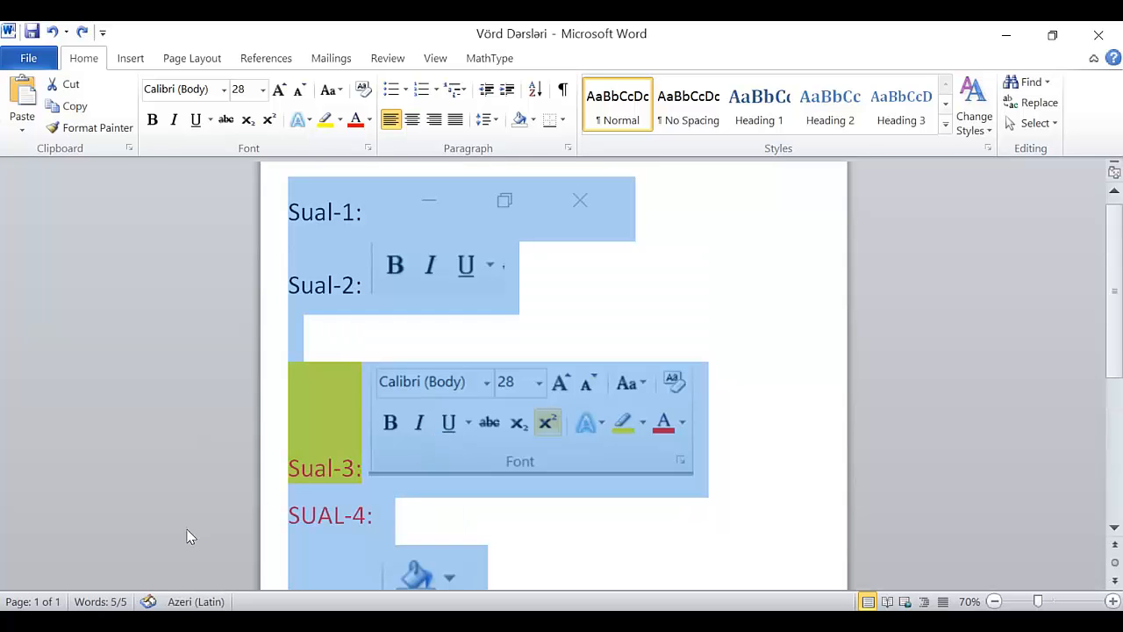
{"action": "left_click", "coordinate": [574, 516]}
{"action": "scroll", "coordinate": [414, 474], "scroll_direction": "down", "scroll_amount": 1}
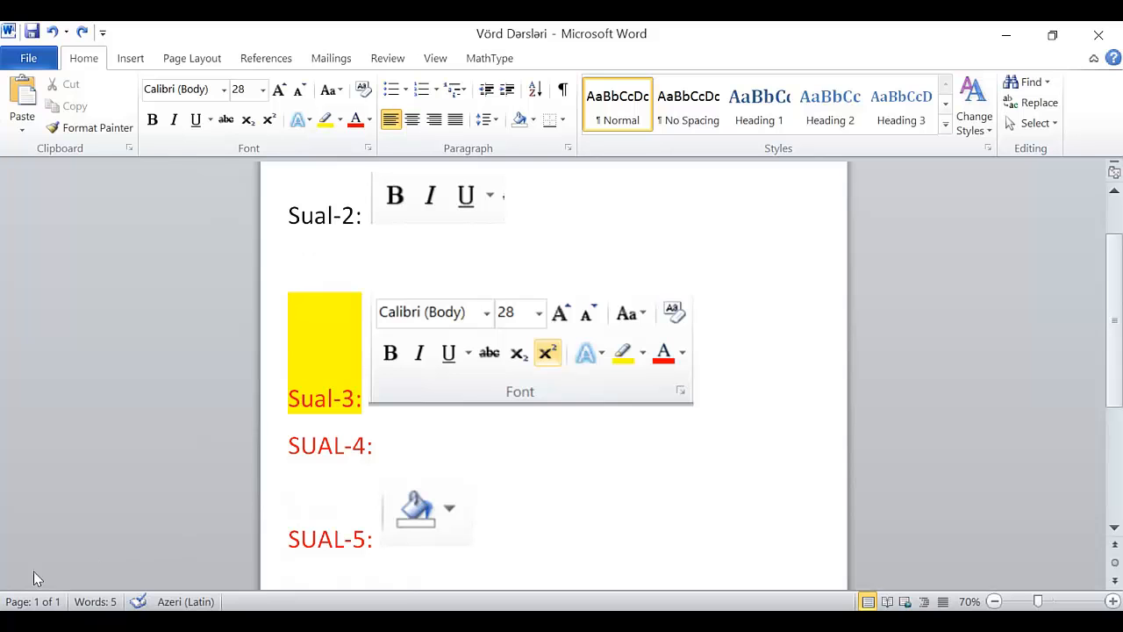
Find and open the On-Screen Keyboard and move it clear of the quiz questions
{"action": "left_click", "coordinate": [19, 621]}
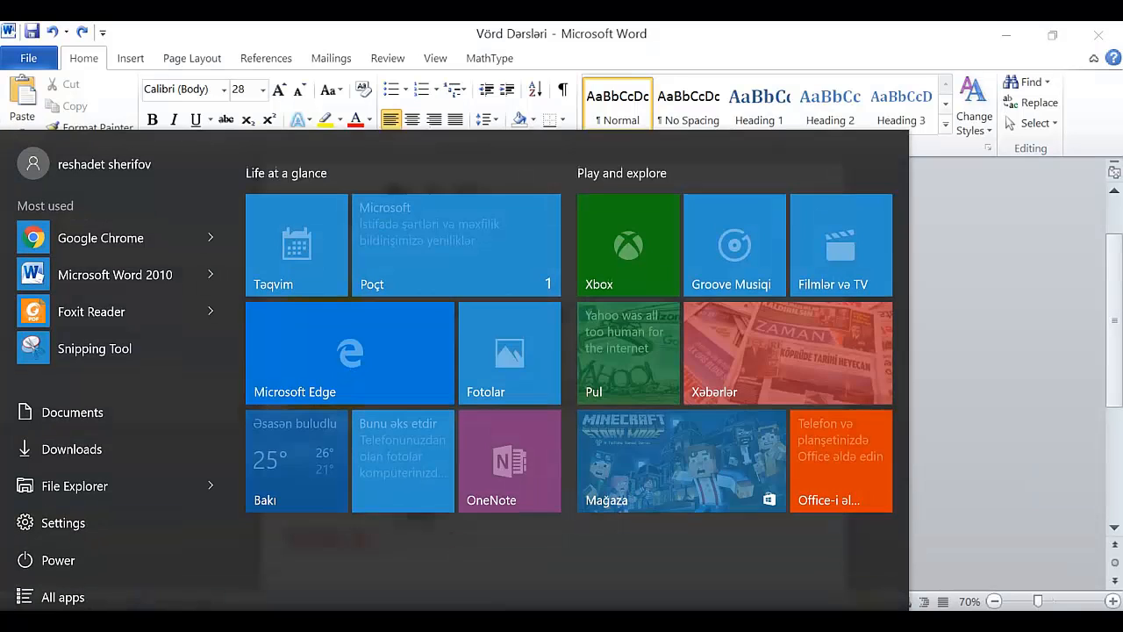
{"action": "type", "text": "key"}
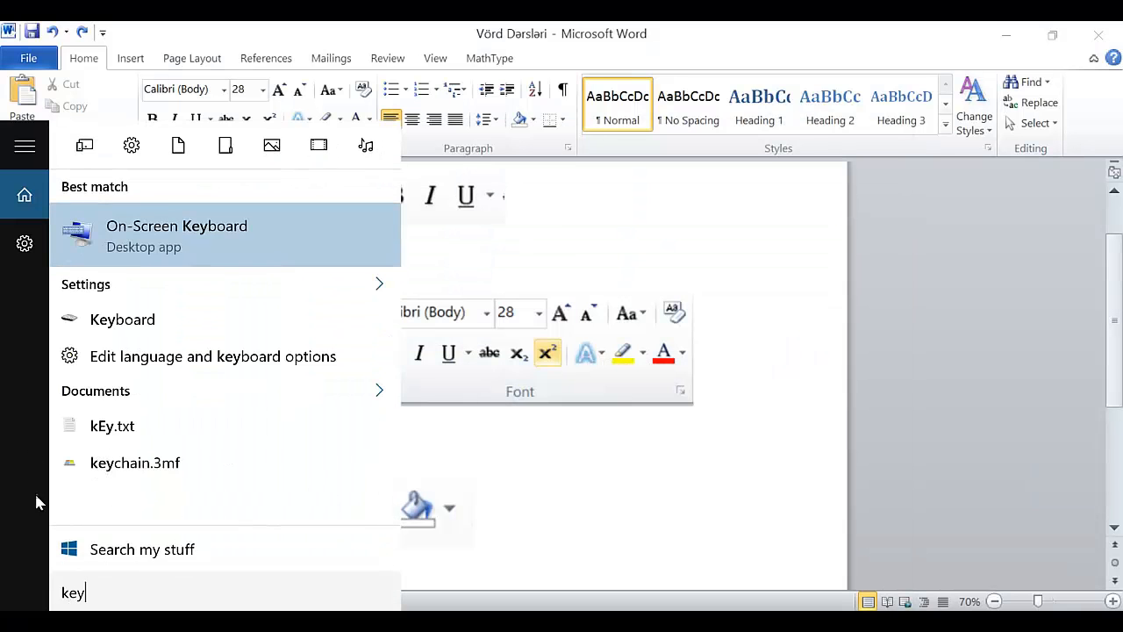
{"action": "left_click", "coordinate": [173, 228]}
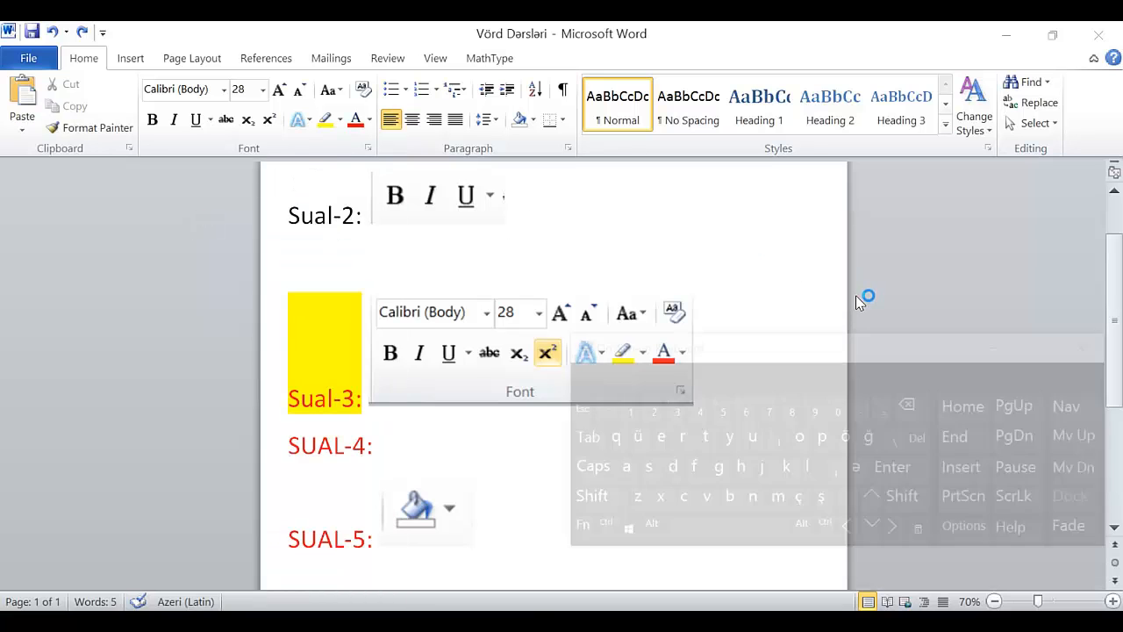
{"action": "left_click_drag", "start_coordinate": [822, 344], "coordinate": [968, 211]}
Select all the quiz content using the On-Screen Keyboard and delete it to leave the document empty
{"action": "left_click", "coordinate": [751, 395]}
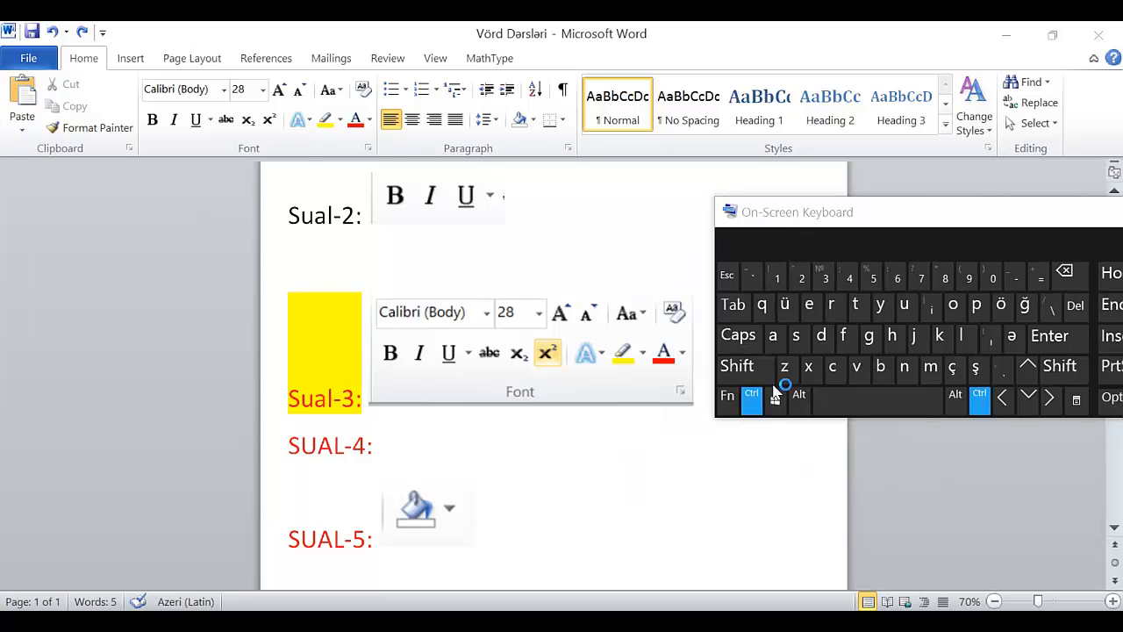
{"action": "left_click", "coordinate": [775, 342]}
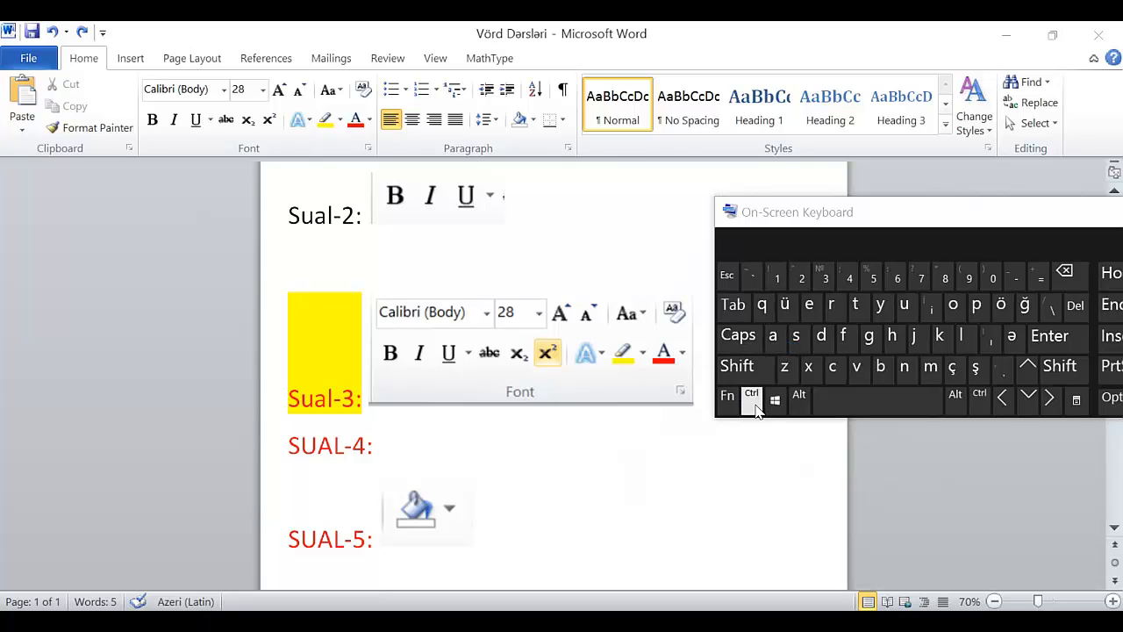
{"action": "left_click", "coordinate": [579, 501]}
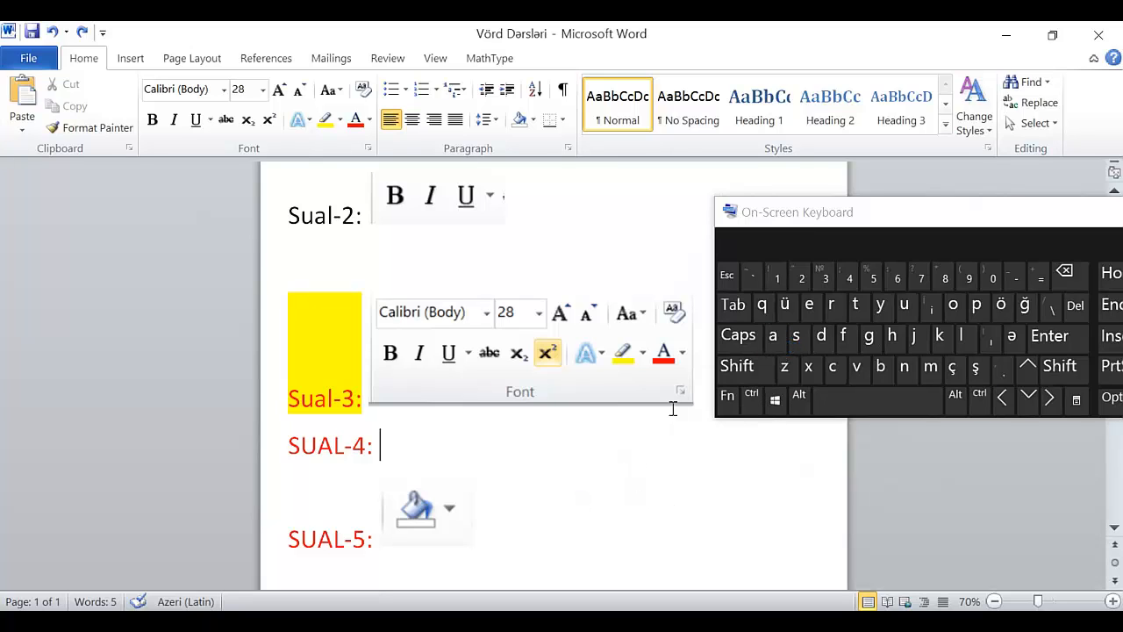
{"action": "left_click", "coordinate": [752, 400]}
{"action": "left_click", "coordinate": [774, 335]}
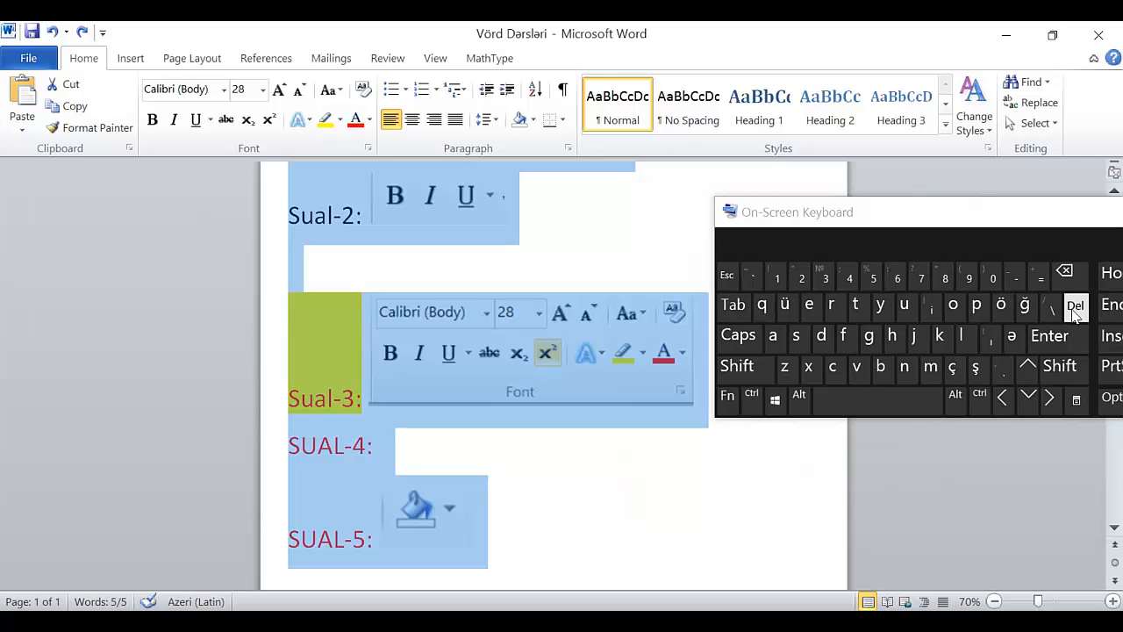
{"action": "left_click", "coordinate": [1065, 275]}
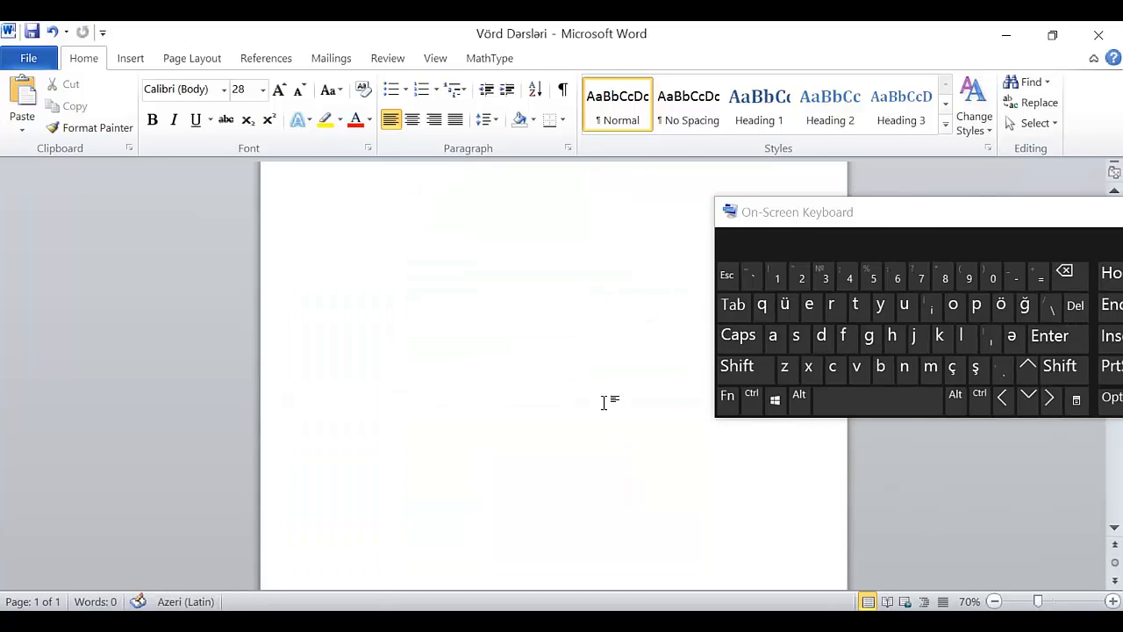
Put the On-Screen Keyboard away and return to the start of the empty page
{"action": "left_click_drag", "start_coordinate": [984, 211], "coordinate": [820, 477]}
{"action": "left_click", "coordinate": [988, 472]}
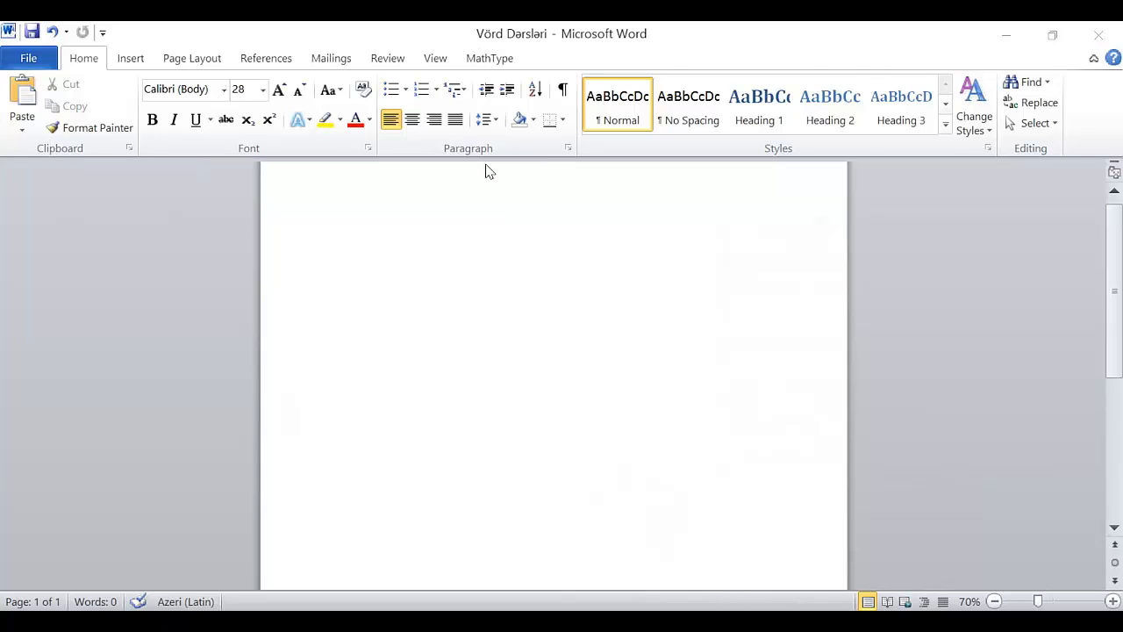
{"action": "scroll", "coordinate": [521, 237], "scroll_direction": "up", "scroll_amount": 1}
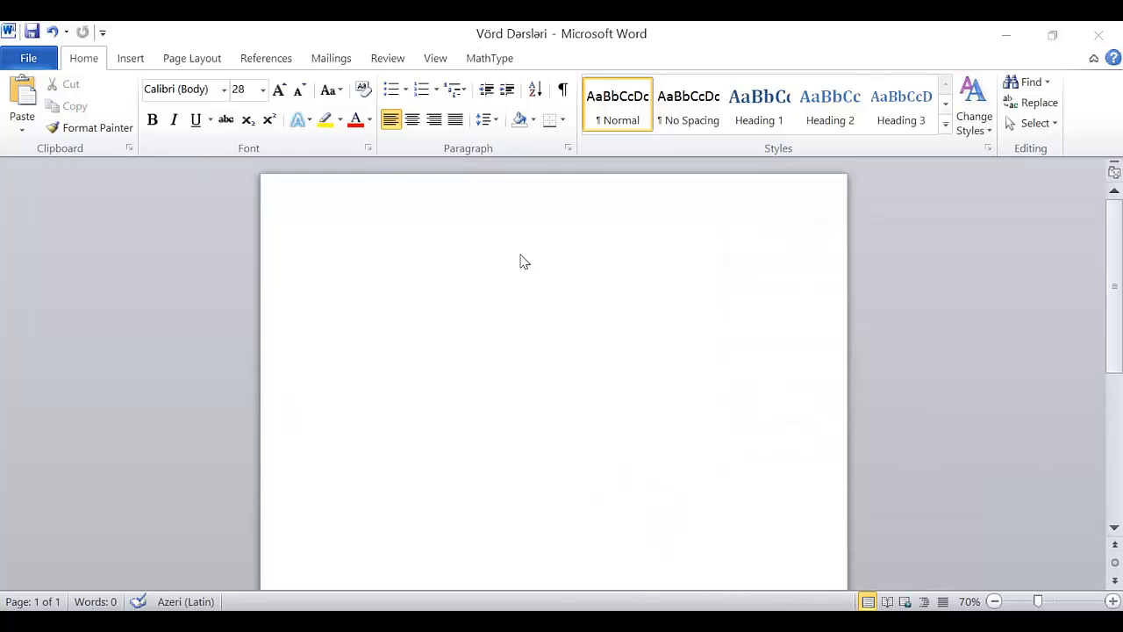
Capture the Pages group of the Insert commands with the Snipping Tool
{"action": "left_click", "coordinate": [129, 62]}
{"action": "left_click", "coordinate": [129, 63]}
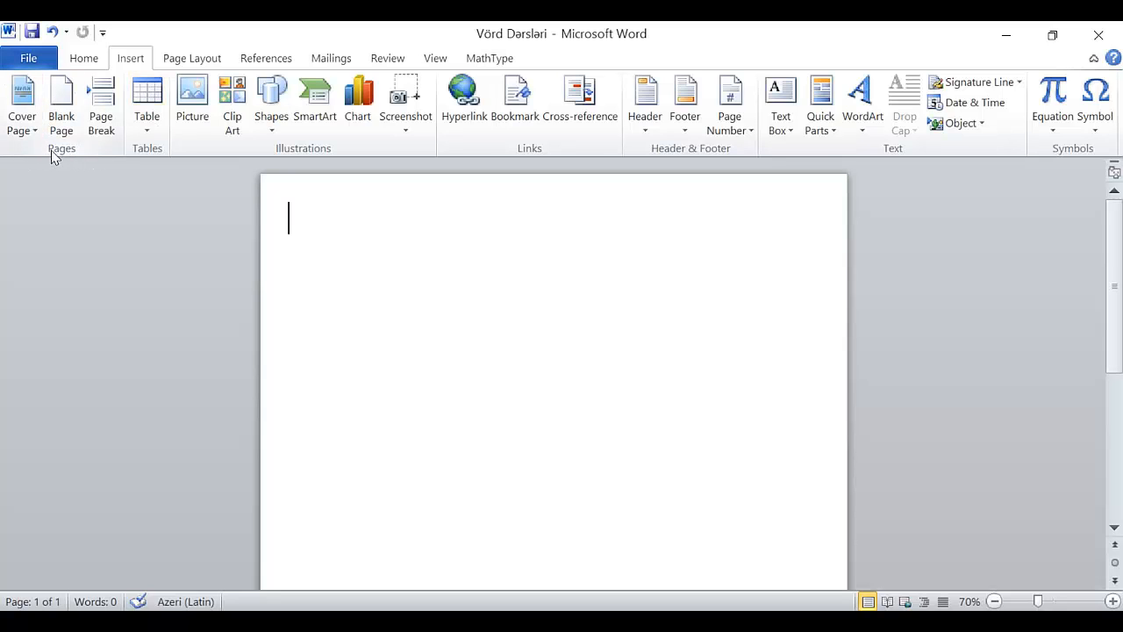
{"action": "left_click", "coordinate": [386, 621]}
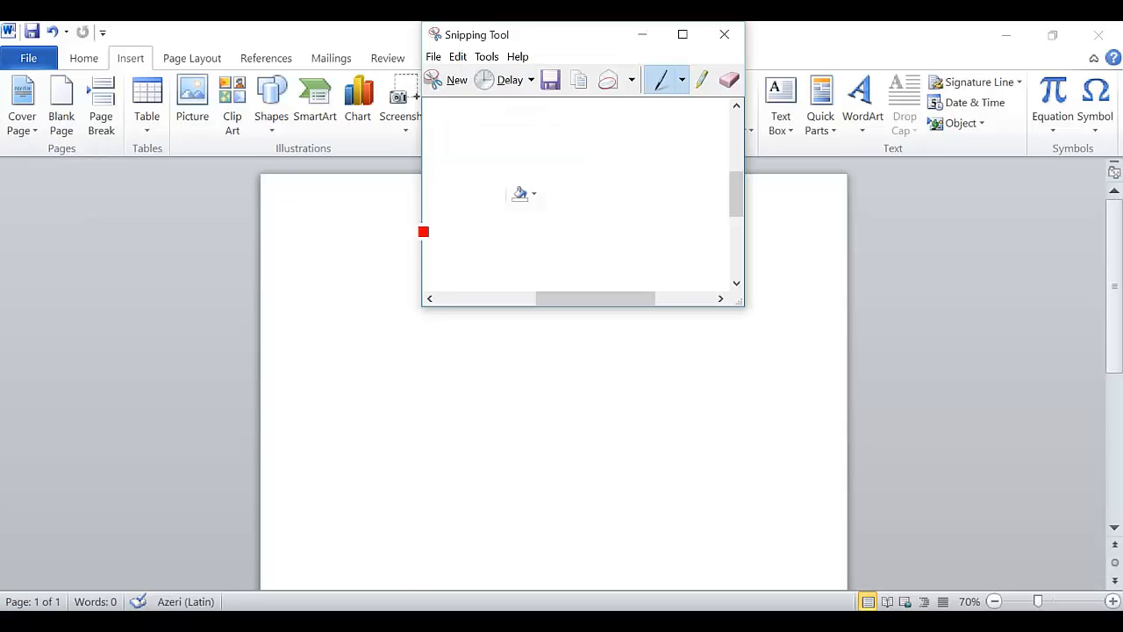
{"action": "left_click", "coordinate": [453, 81]}
{"action": "left_click_drag", "start_coordinate": [0, 69], "coordinate": [127, 160]}
{"action": "left_click", "coordinate": [220, 34]}
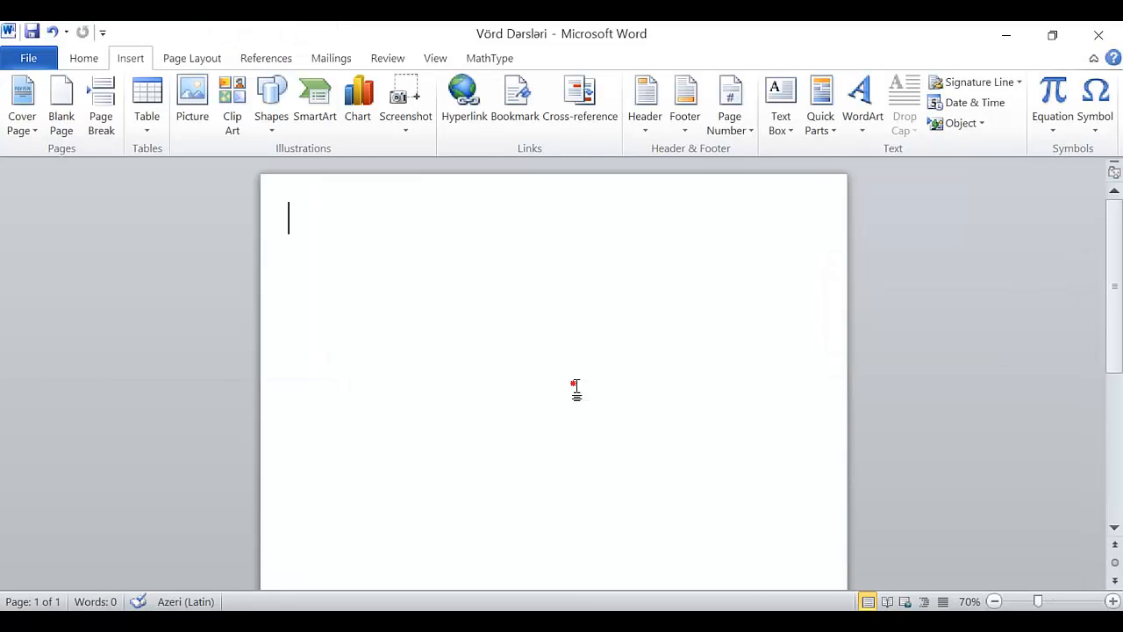
Paste the Pages group snip into the empty document and enlarge it to about four times its size
{"action": "right_click", "coordinate": [290, 317]}
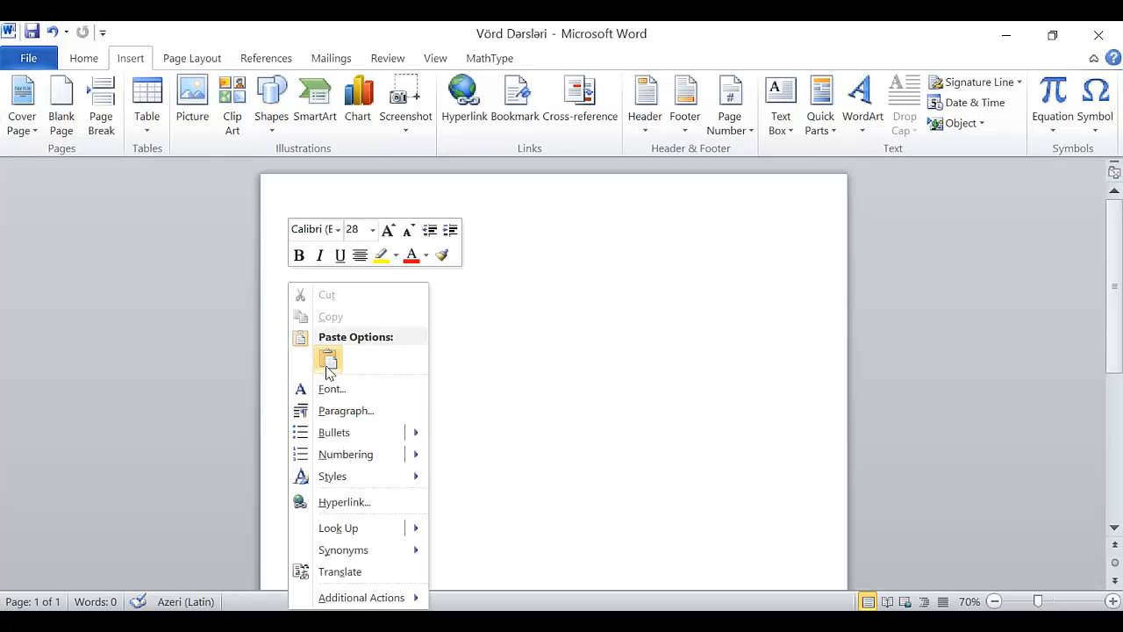
{"action": "left_click", "coordinate": [327, 361]}
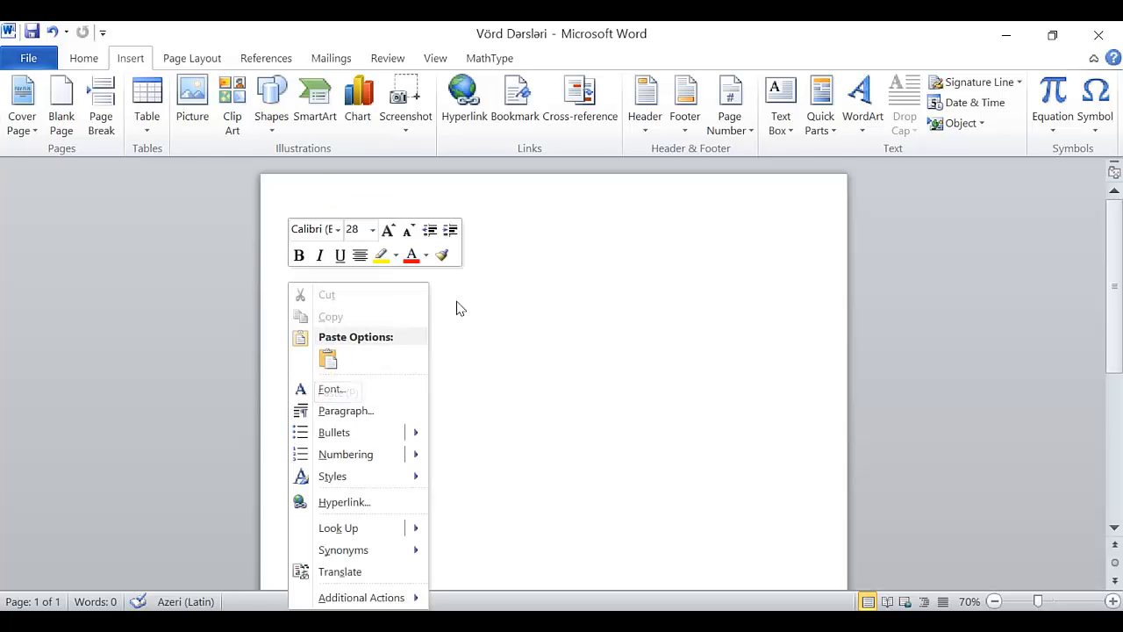
{"action": "left_click", "coordinate": [332, 361]}
{"action": "left_click", "coordinate": [388, 275]}
{"action": "left_click_drag", "start_coordinate": [389, 274], "coordinate": [696, 355]}
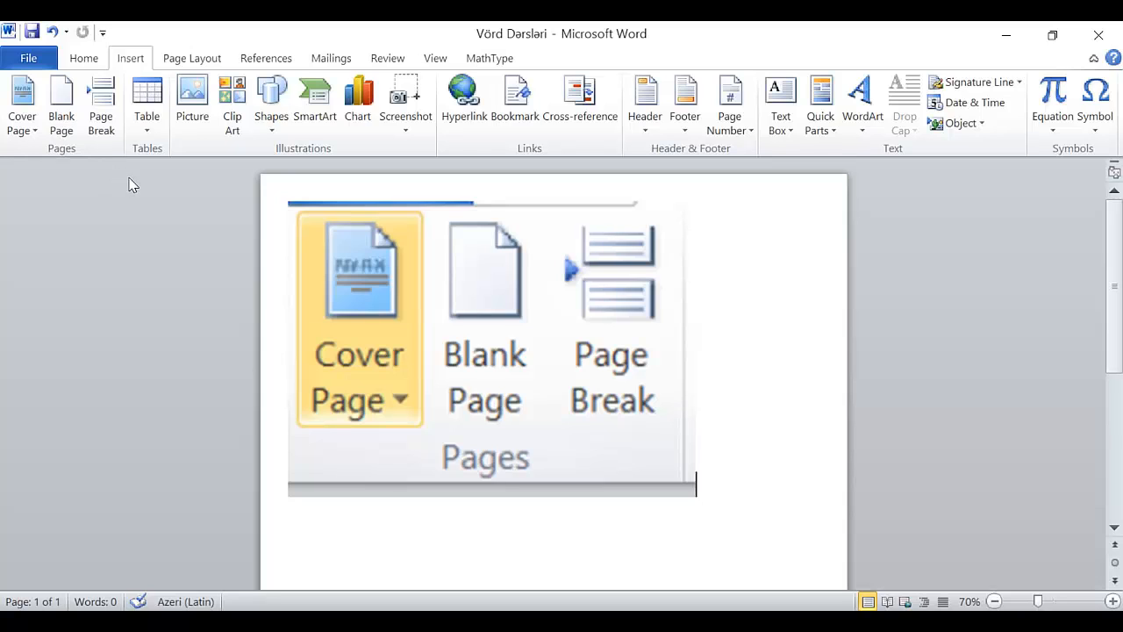
Delete the enlarged Pages group image from the document
{"action": "left_click", "coordinate": [421, 333]}
{"action": "key", "text": "Delete"}
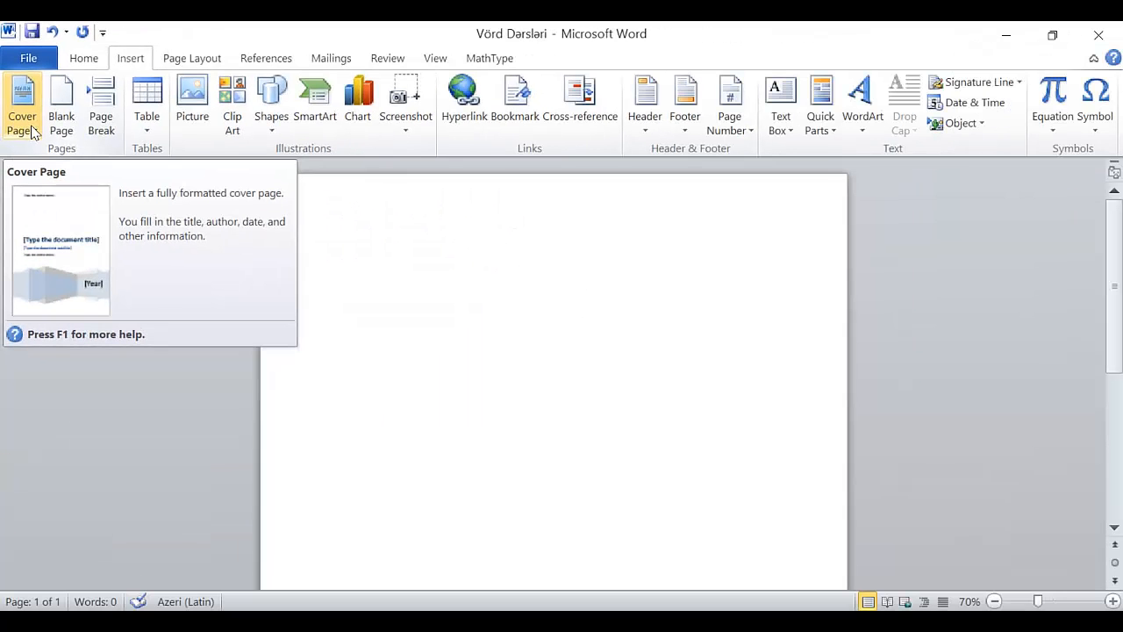
Look through the built-in cover page designs and insert the Alphabet cover page
{"action": "left_click", "coordinate": [23, 123]}
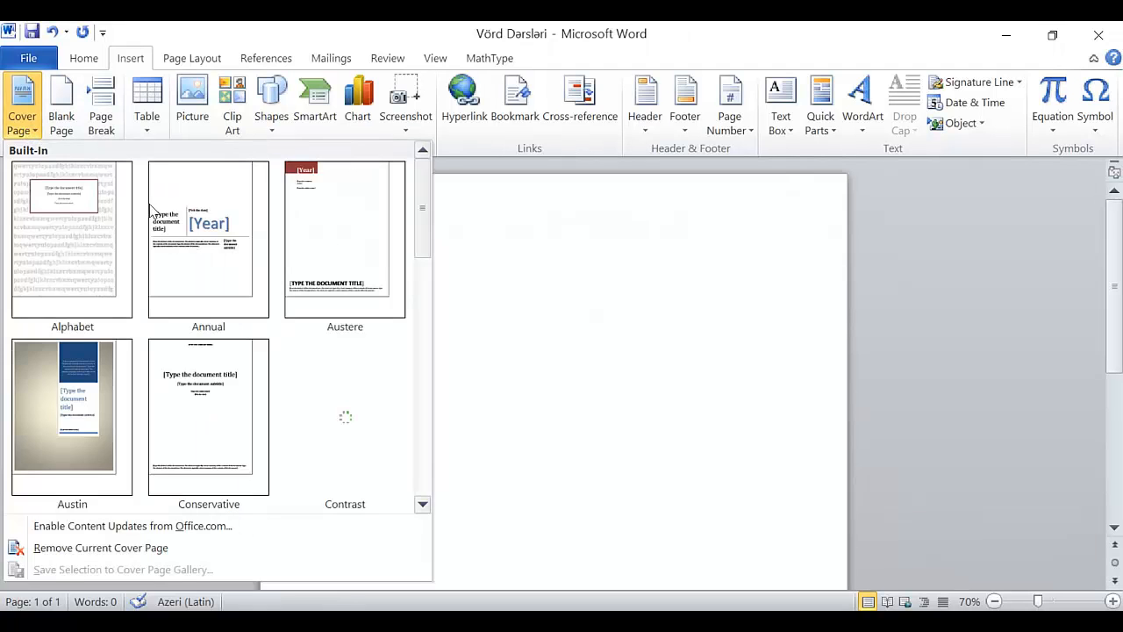
{"action": "scroll", "coordinate": [313, 283], "scroll_direction": "down", "scroll_amount": 5}
{"action": "scroll", "coordinate": [188, 296], "scroll_direction": "up", "scroll_amount": 5}
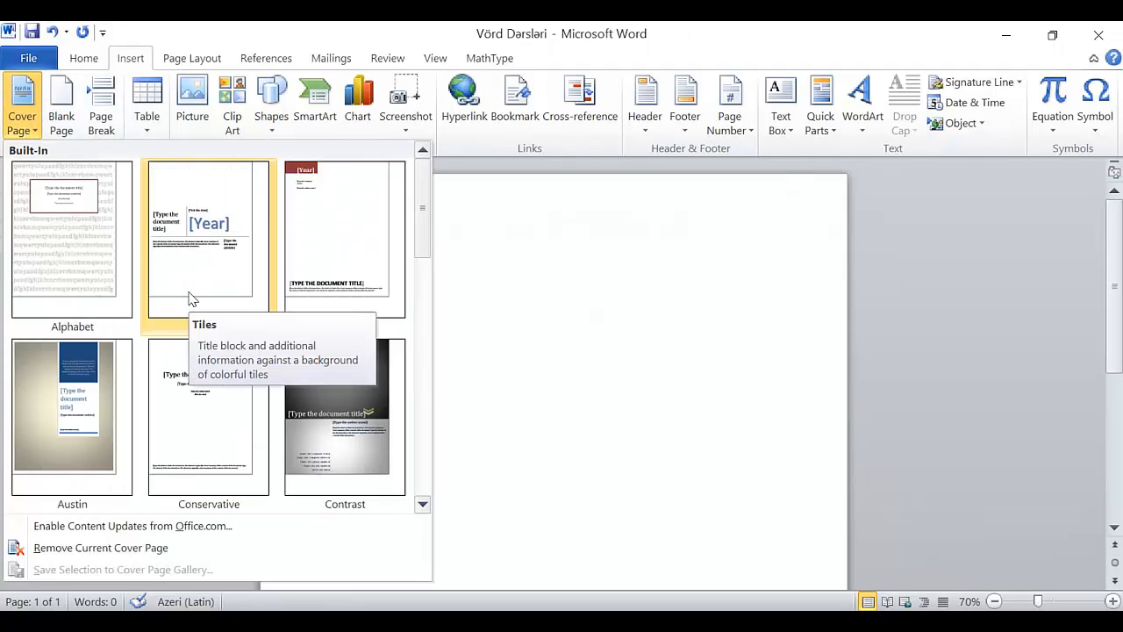
{"action": "scroll", "coordinate": [188, 295], "scroll_direction": "down", "scroll_amount": 3}
{"action": "scroll", "coordinate": [176, 302], "scroll_direction": "up", "scroll_amount": 3}
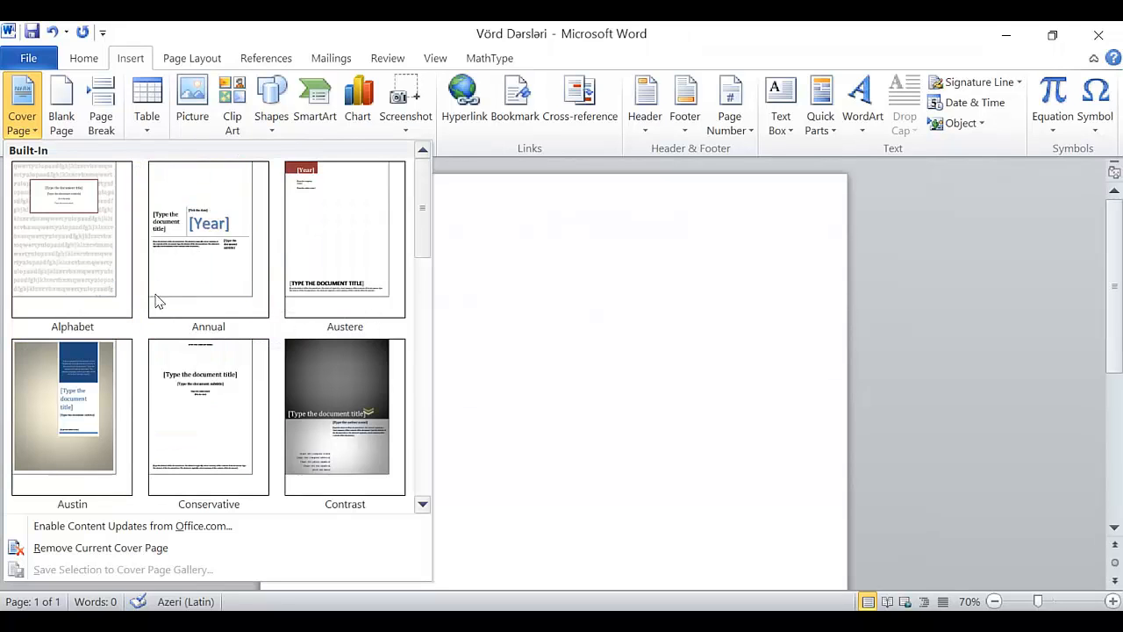
{"action": "scroll", "coordinate": [212, 298], "scroll_direction": "down", "scroll_amount": 3}
{"action": "scroll", "coordinate": [208, 298], "scroll_direction": "down", "scroll_amount": 3}
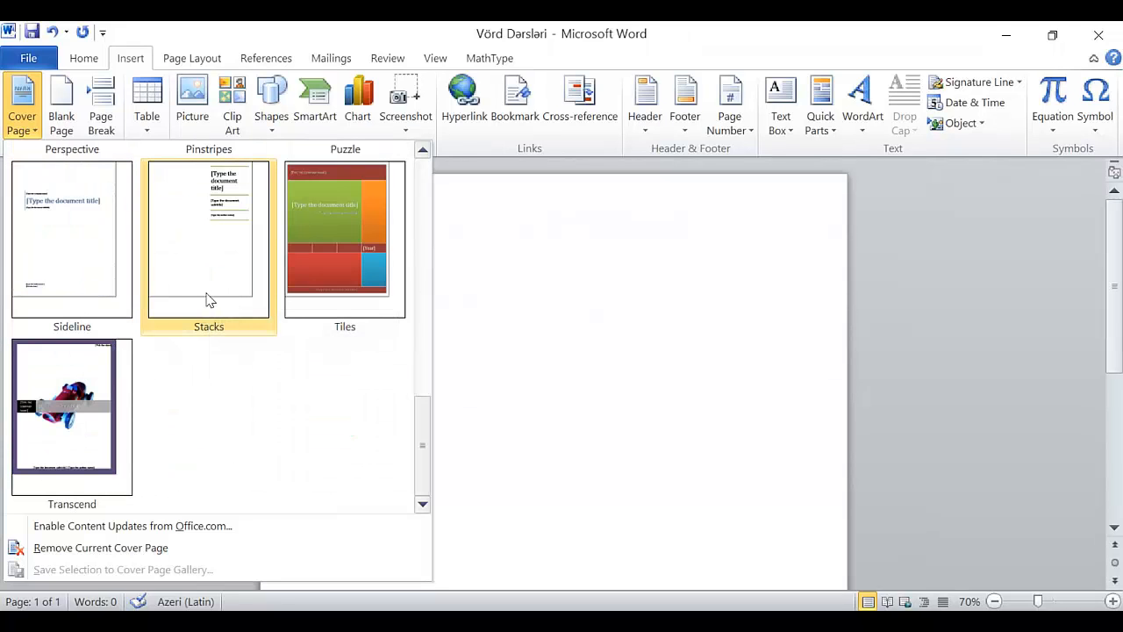
{"action": "scroll", "coordinate": [184, 307], "scroll_direction": "up", "scroll_amount": 5}
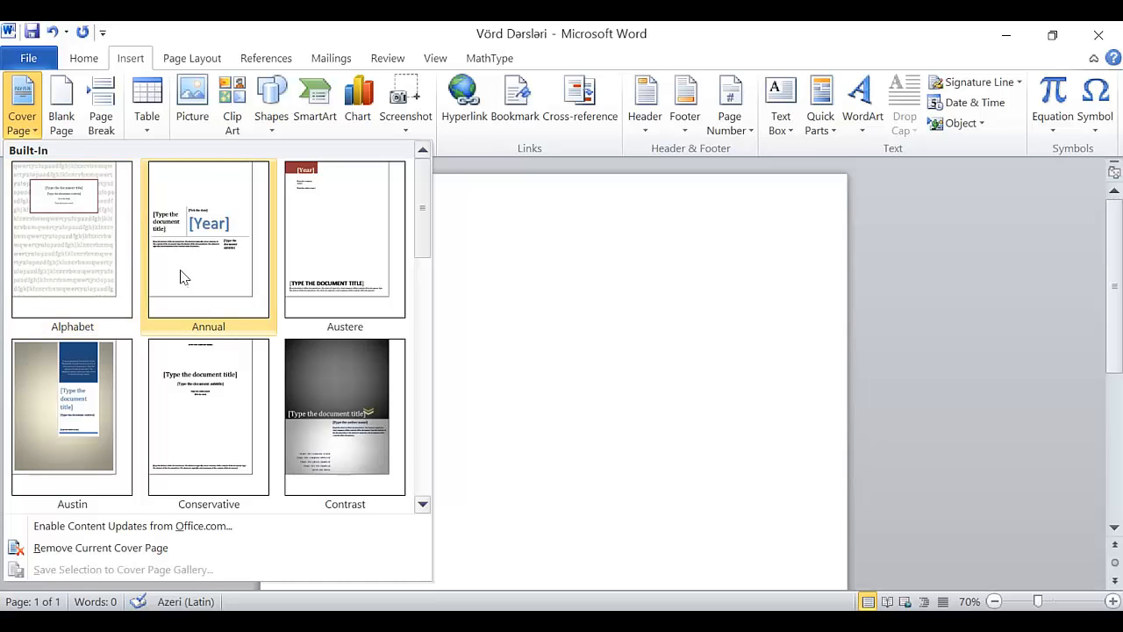
{"action": "left_click", "coordinate": [64, 230]}
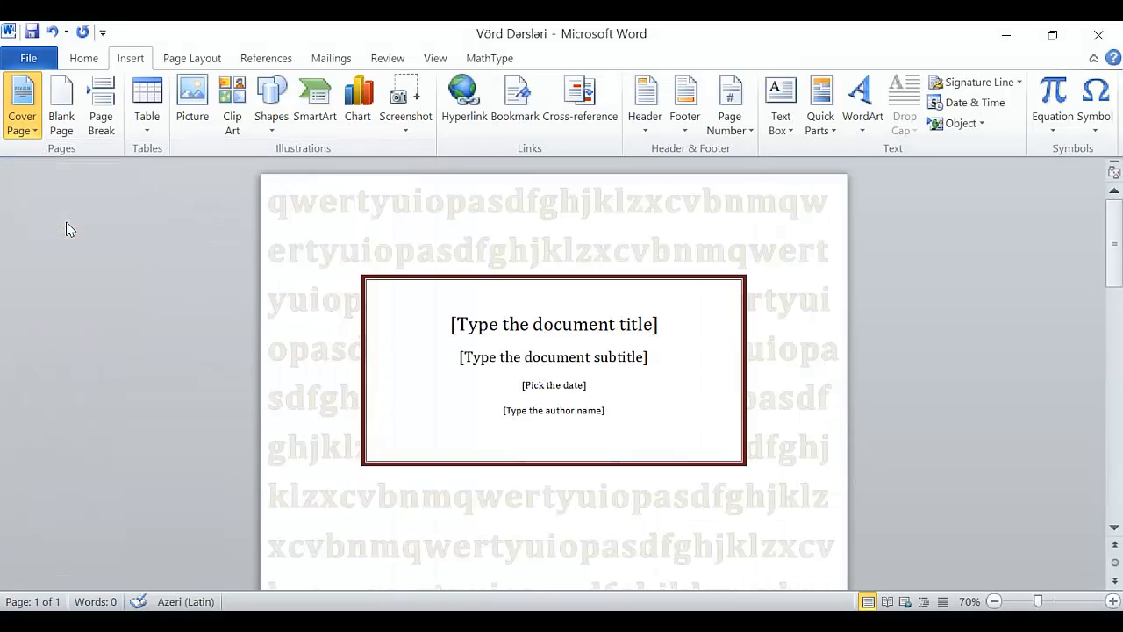
Look over the Alphabet cover page and set its document title to "Magistr OL Tədris Mərkəzi"
{"action": "scroll", "coordinate": [497, 339], "scroll_direction": "down", "scroll_amount": 2}
{"action": "scroll", "coordinate": [494, 342], "scroll_direction": "down", "scroll_amount": 5}
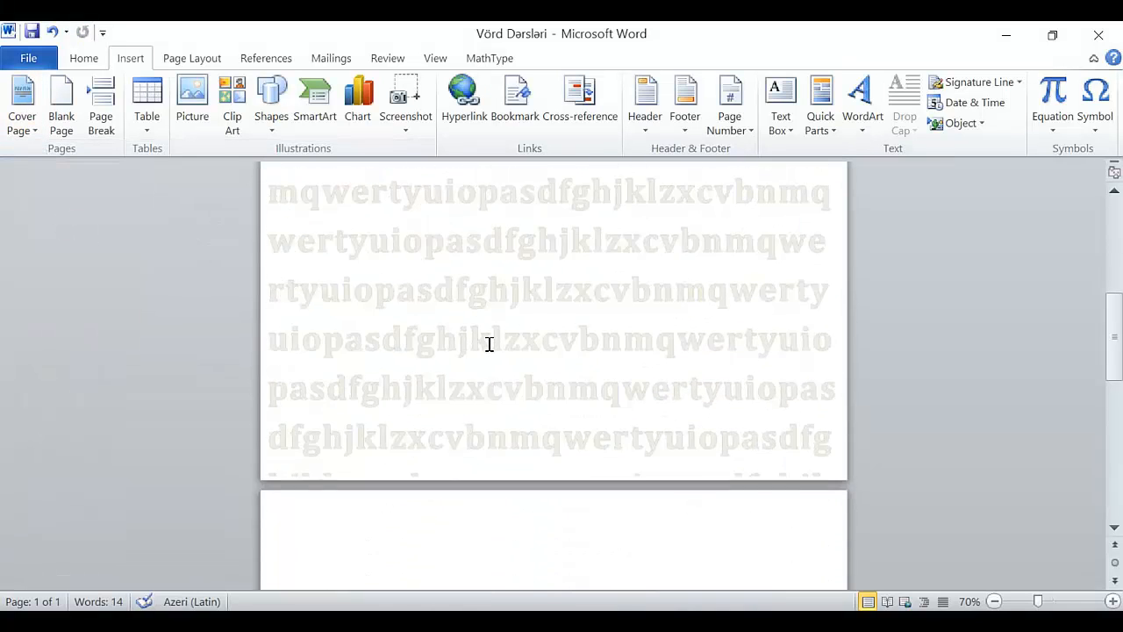
{"action": "scroll", "coordinate": [488, 343], "scroll_direction": "up", "scroll_amount": 4}
{"action": "scroll", "coordinate": [486, 344], "scroll_direction": "up", "scroll_amount": 1}
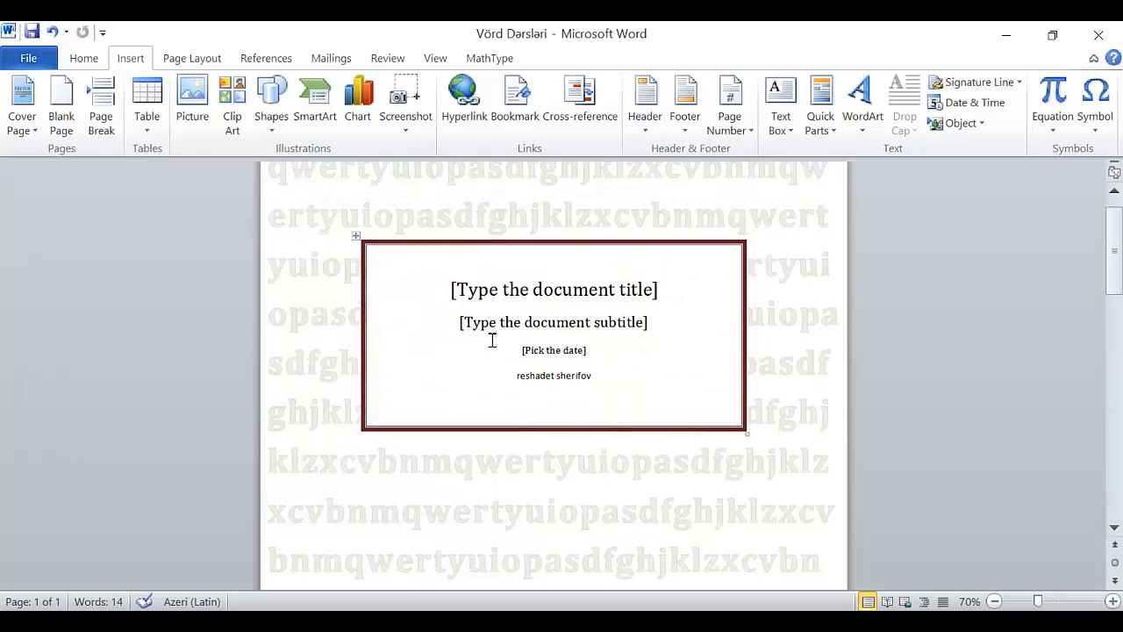
{"action": "left_click", "coordinate": [647, 290]}
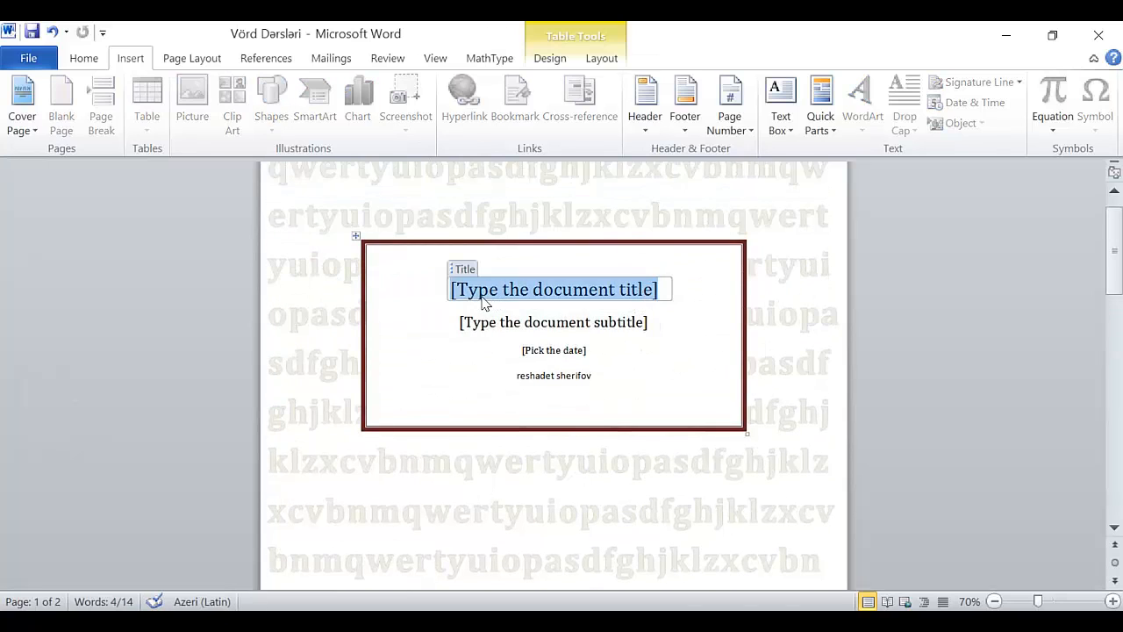
{"action": "left_click", "coordinate": [548, 322]}
{"action": "left_click", "coordinate": [545, 291]}
{"action": "left_click", "coordinate": [541, 326]}
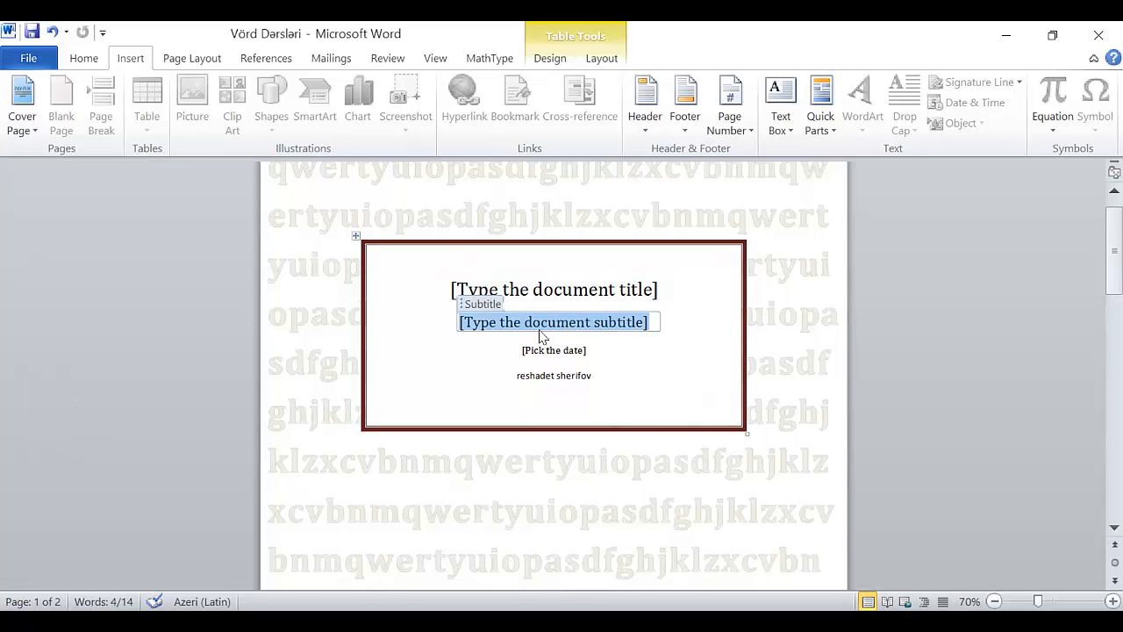
{"action": "left_click", "coordinate": [537, 296]}
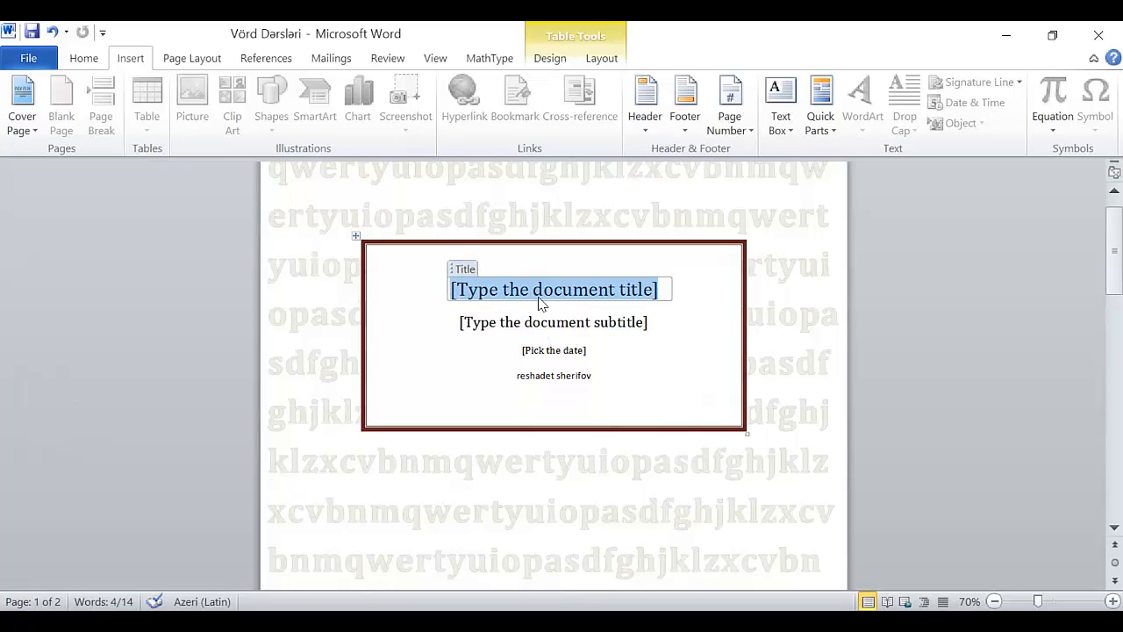
{"action": "type", "text": "Magis"}
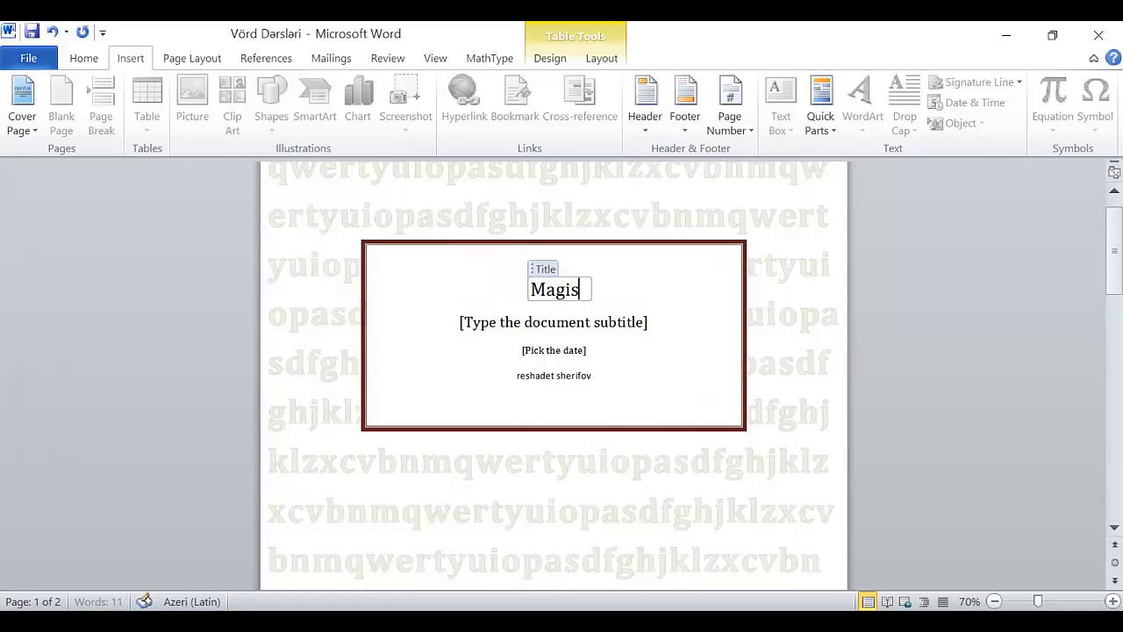
{"action": "type", "text": "tr OL"}
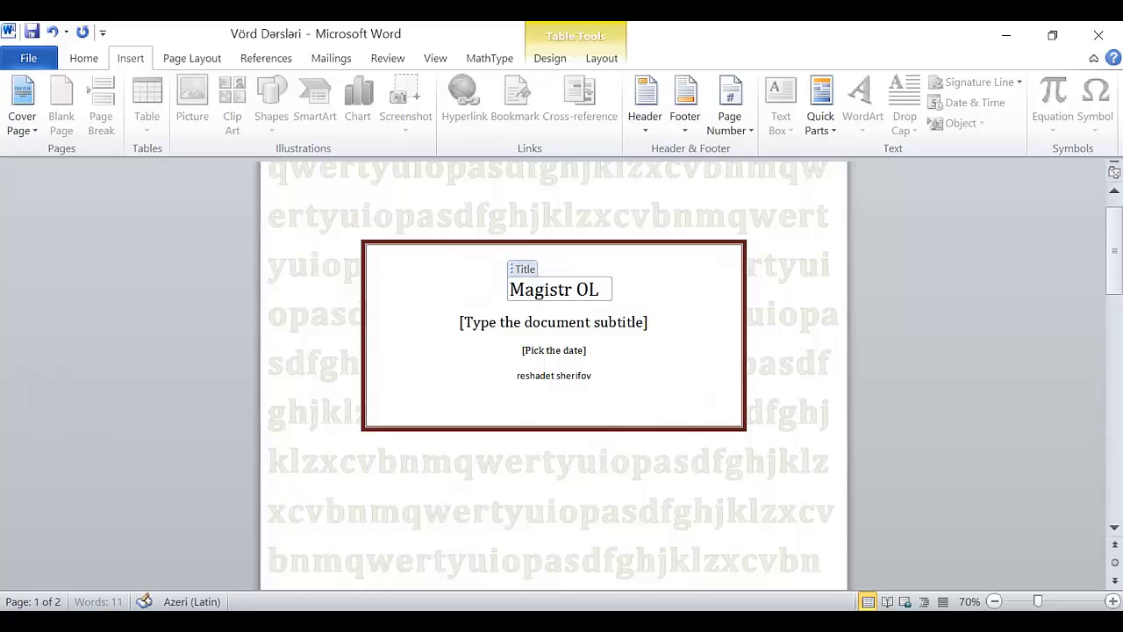
{"action": "type", "text": " Tədr"}
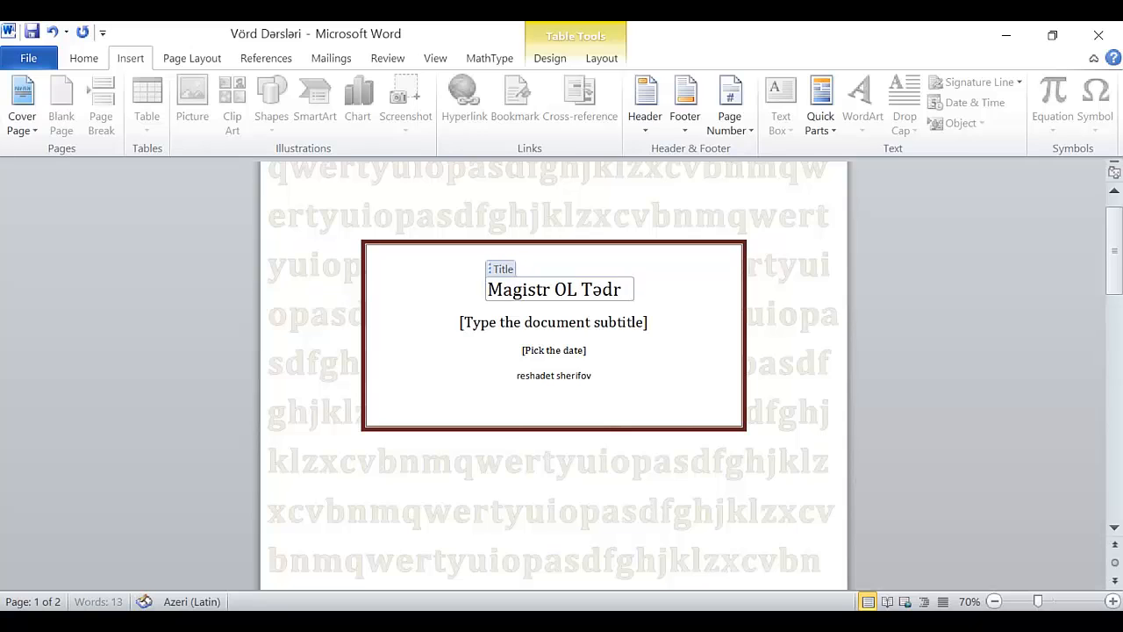
{"action": "type", "text": "is Mərkəzi"}
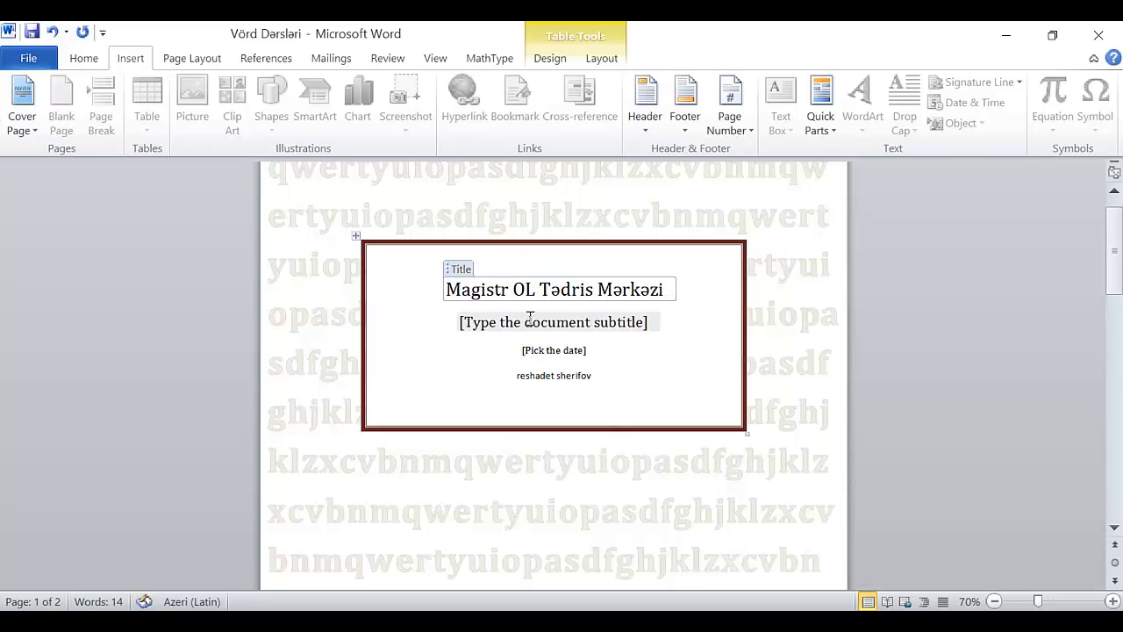
Set the cover page's document subtitle to "MS Ofis 2010 Dərsləri"
{"action": "left_click", "coordinate": [584, 331]}
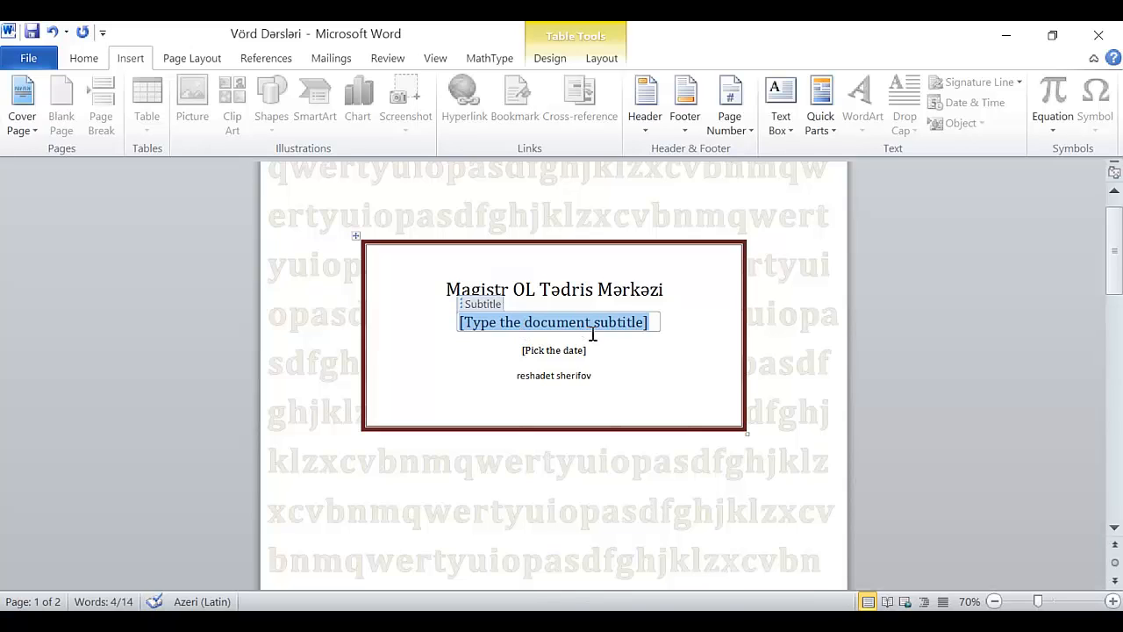
{"action": "type", "text": "Magi"}
{"action": "type", "text": "s"}
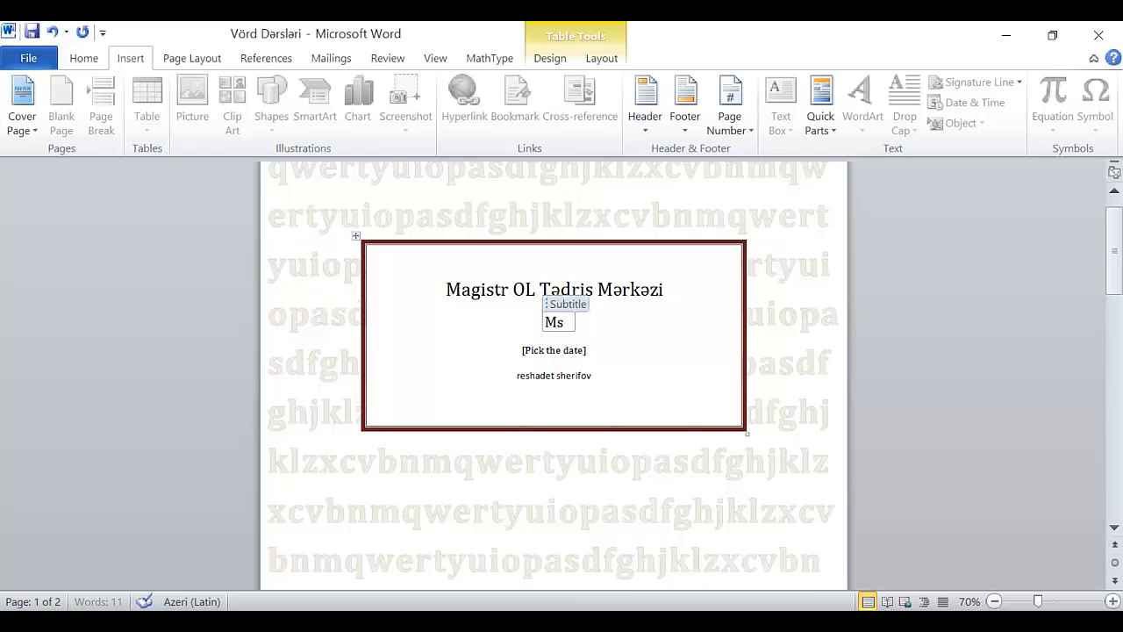
{"action": "key", "text": "BackSpace"}
{"action": "type", "text": "S"}
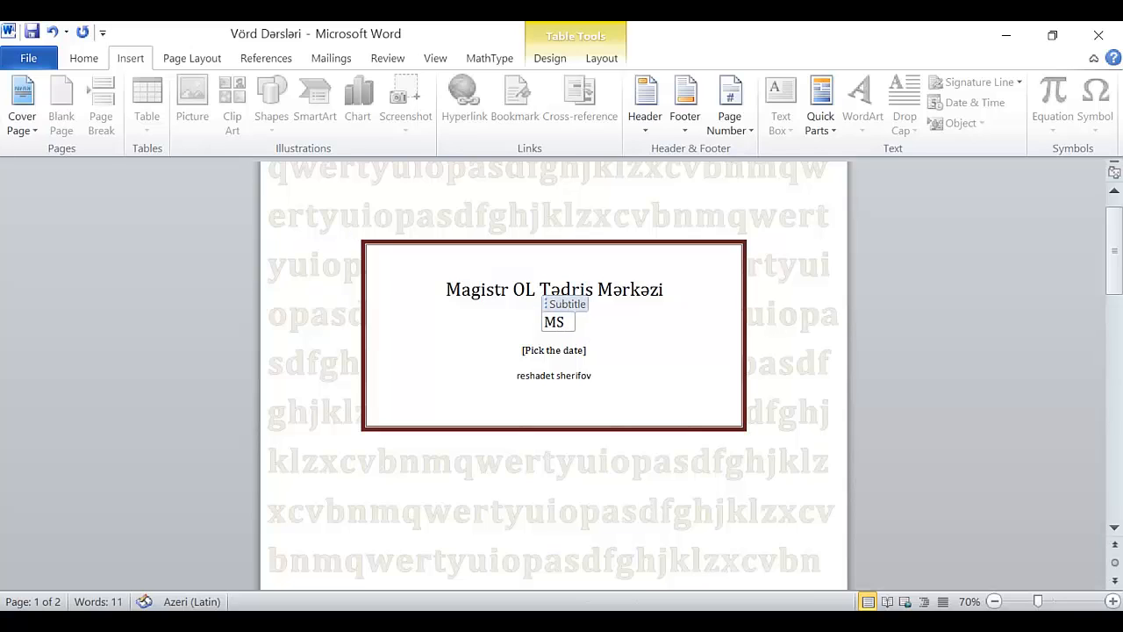
{"action": "type", "text": " Ofis"}
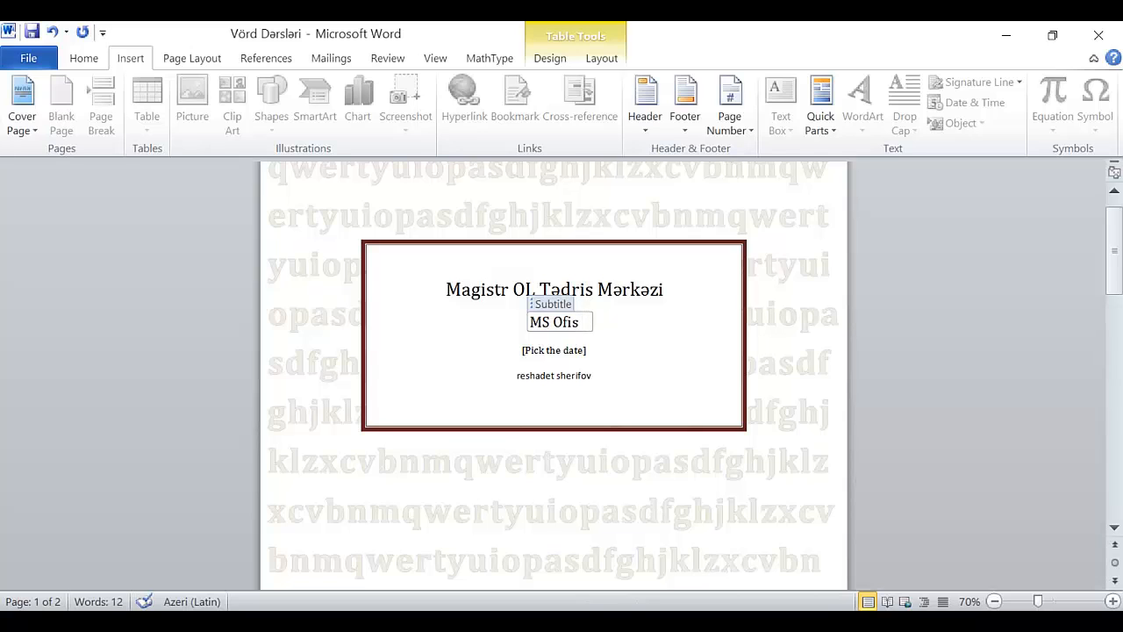
{"action": "type", "text": " 2010 Dər"}
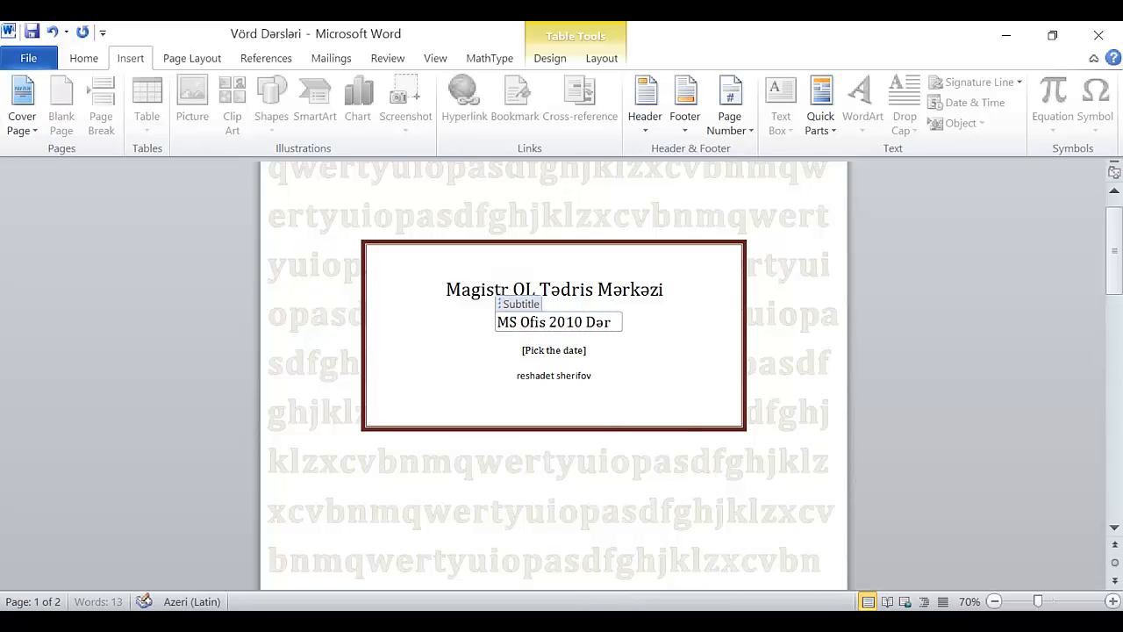
{"action": "type", "text": "sləri"}
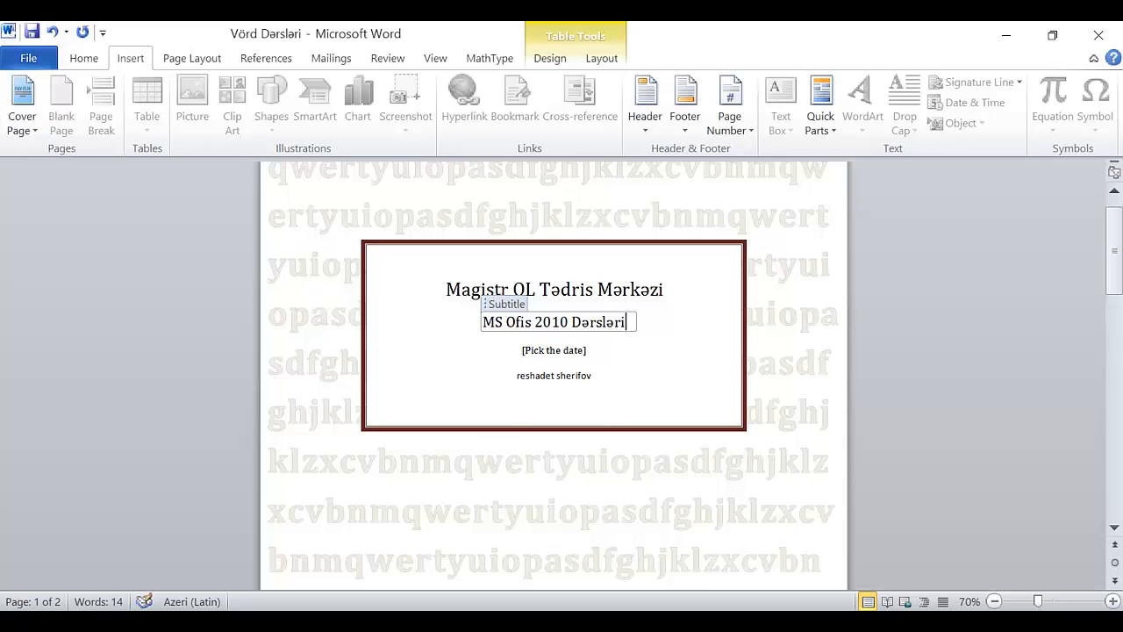
Replace the author on the cover page with the author's full name in Azerbaijani spelling
{"action": "left_click", "coordinate": [580, 350]}
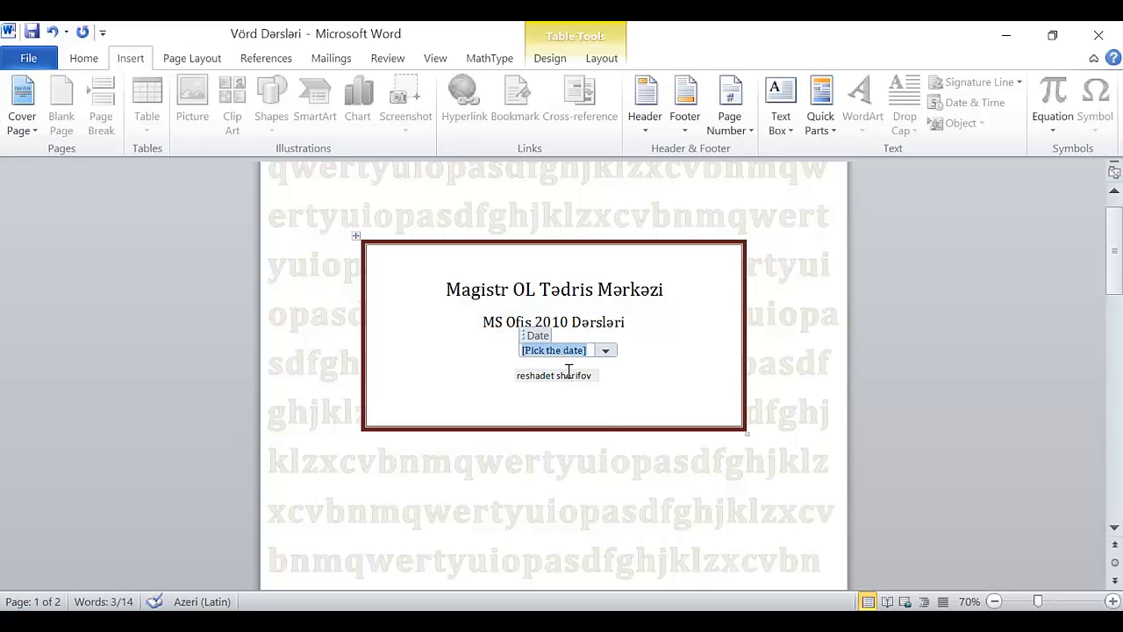
{"action": "left_click", "coordinate": [568, 373]}
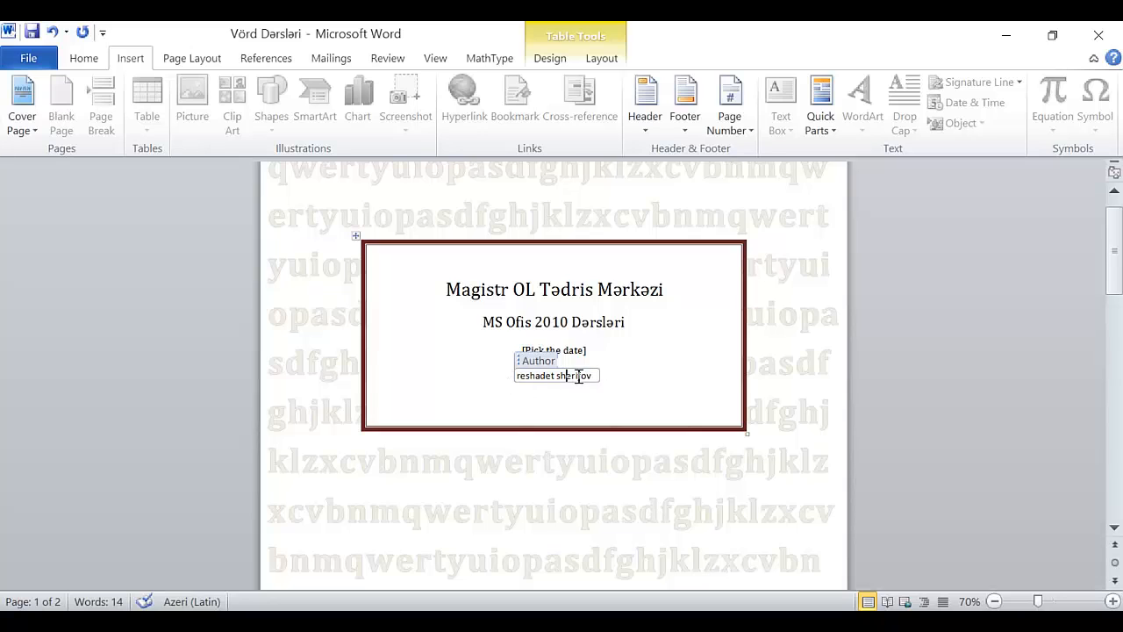
{"action": "left_click_drag", "start_coordinate": [593, 376], "coordinate": [469, 381]}
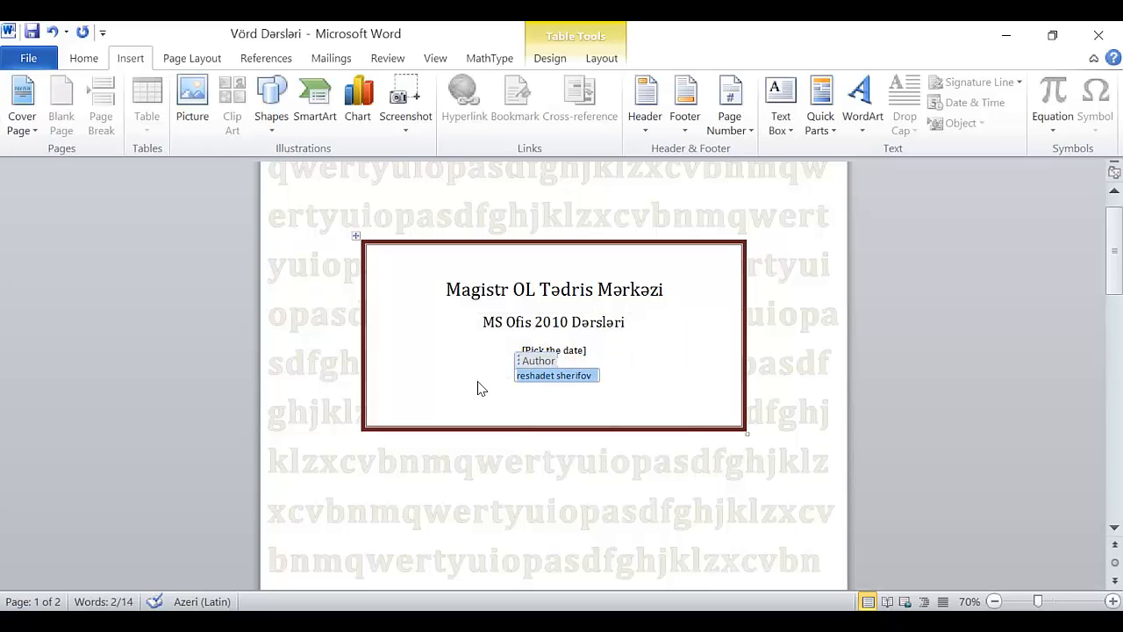
{"action": "type", "text": "Rəşadər"}
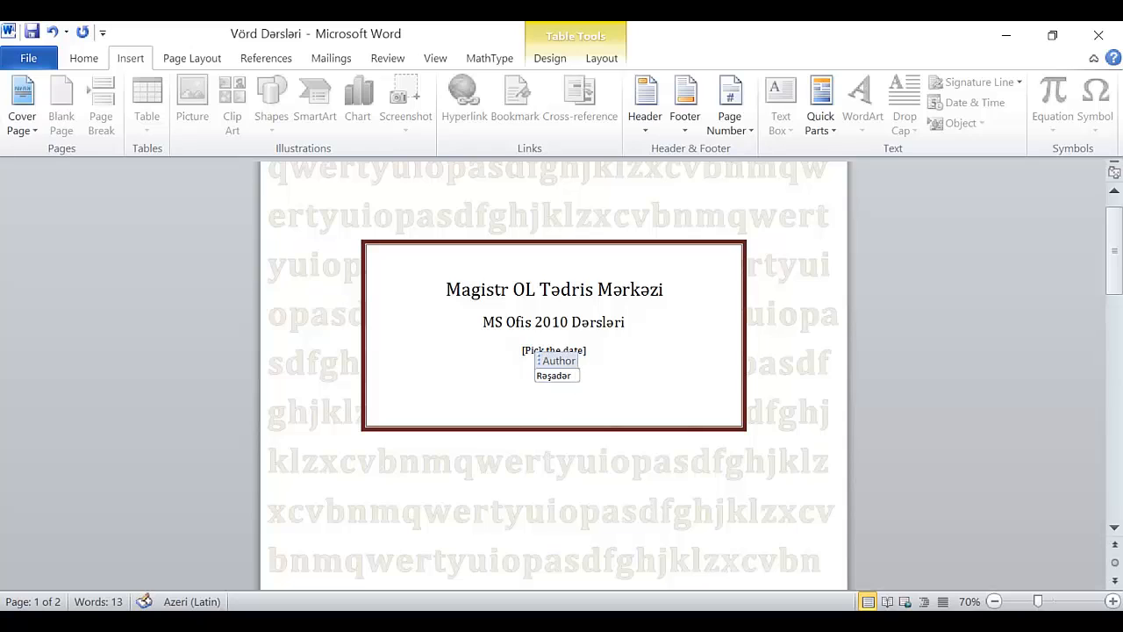
{"action": "key", "text": "BackSpace"}
{"action": "type", "text": "t Ş"}
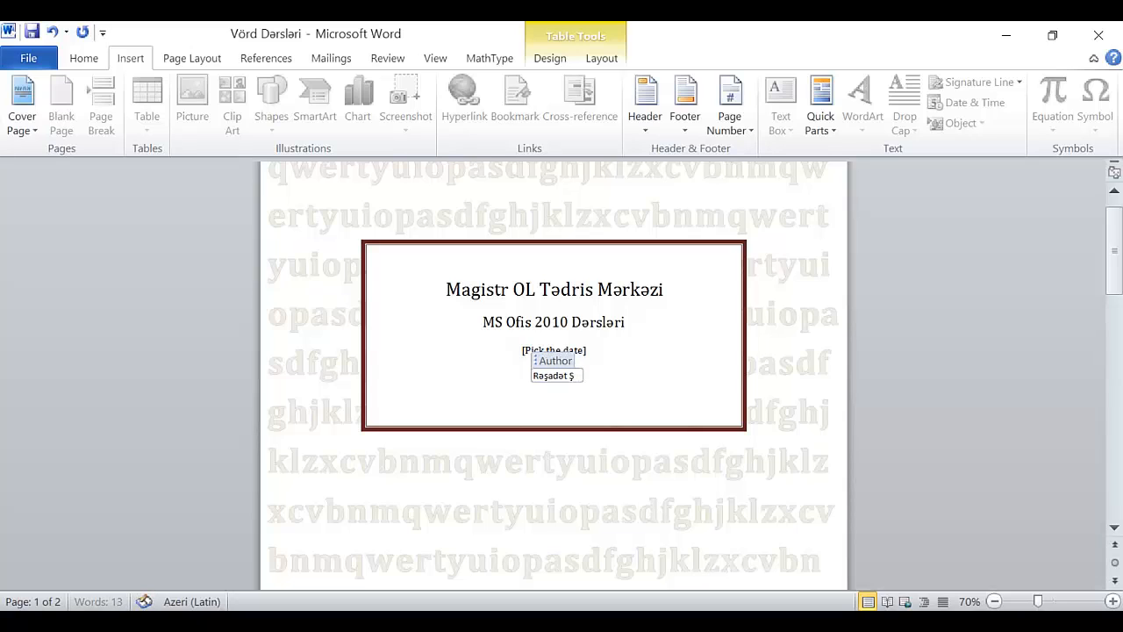
{"action": "type", "text": "ərifov"}
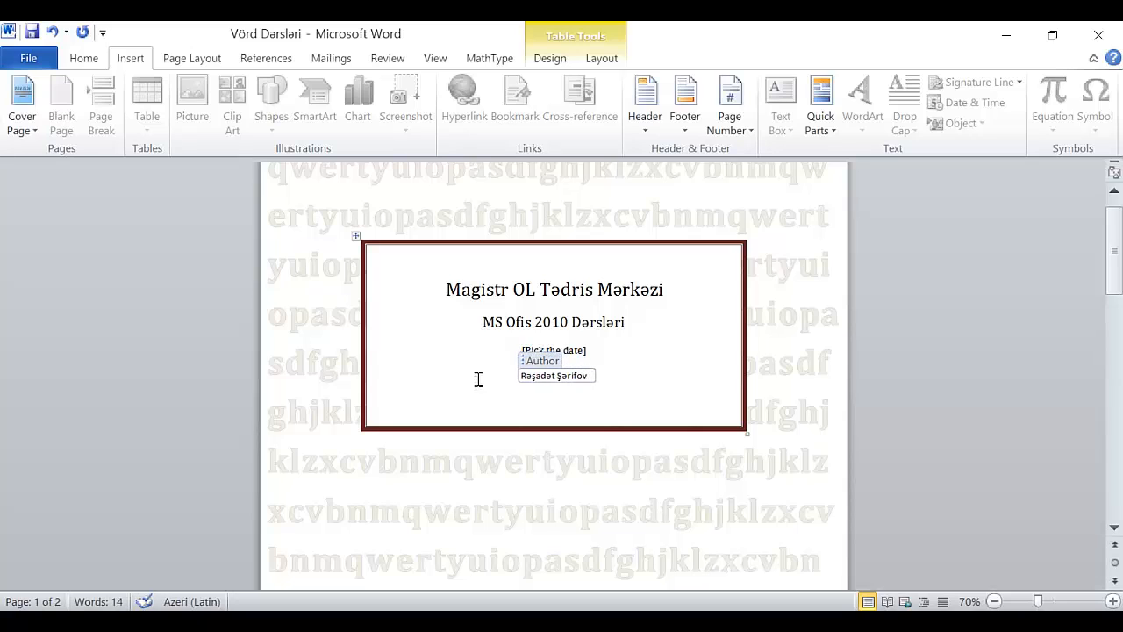
Enter 29.07.2016 as the date on the cover page
{"action": "left_click", "coordinate": [574, 353]}
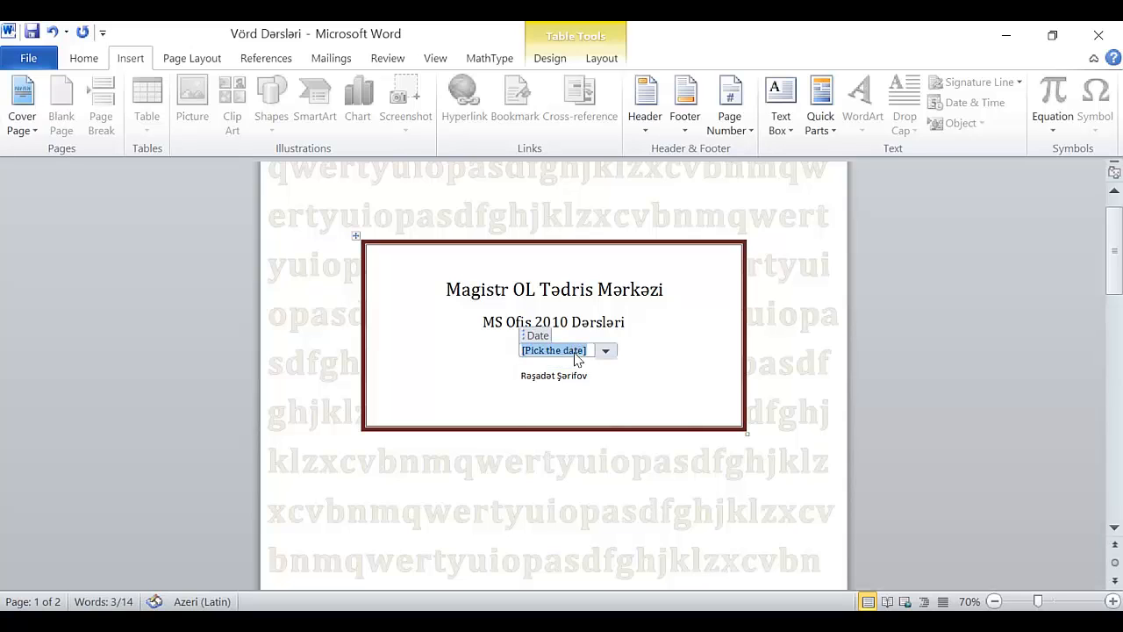
{"action": "type", "text": "29."}
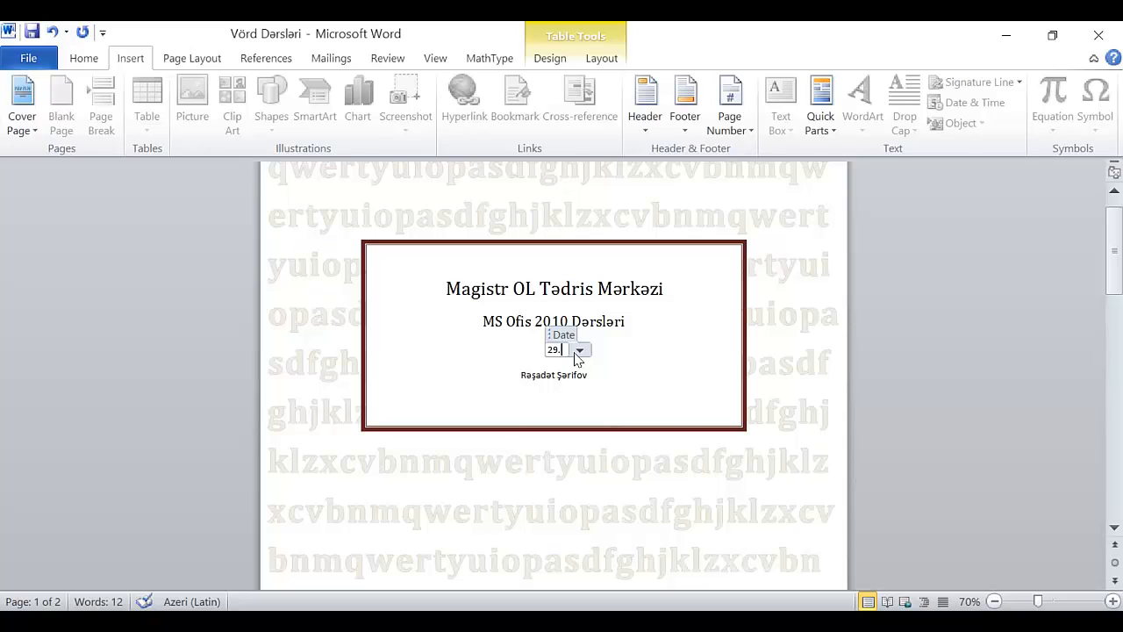
{"action": "type", "text": "07"}
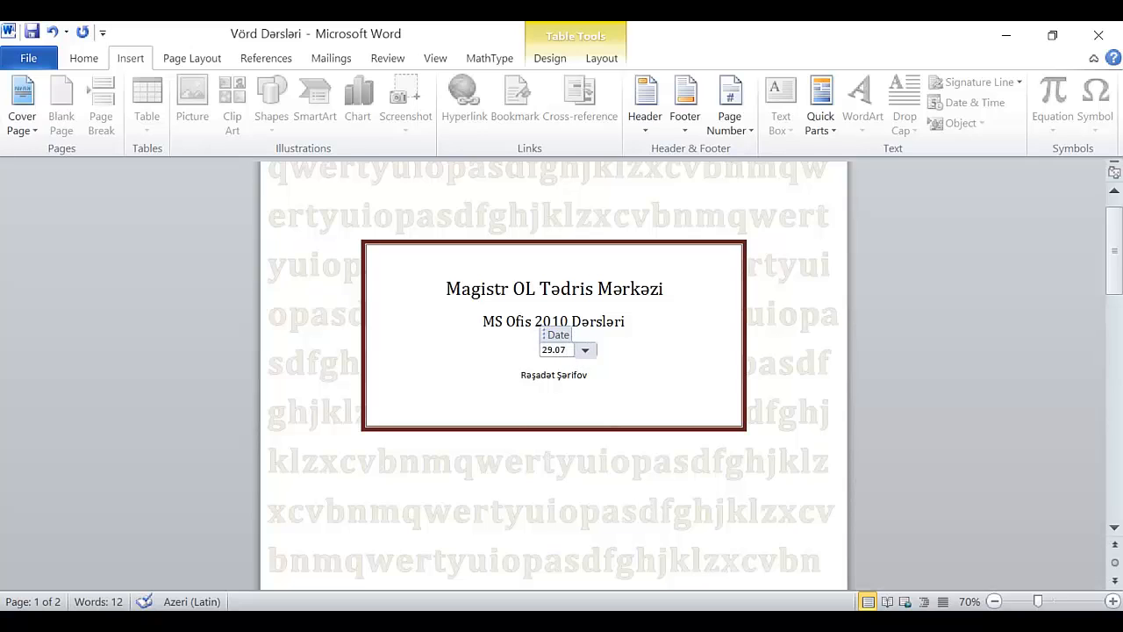
{"action": "type", "text": ".2016"}
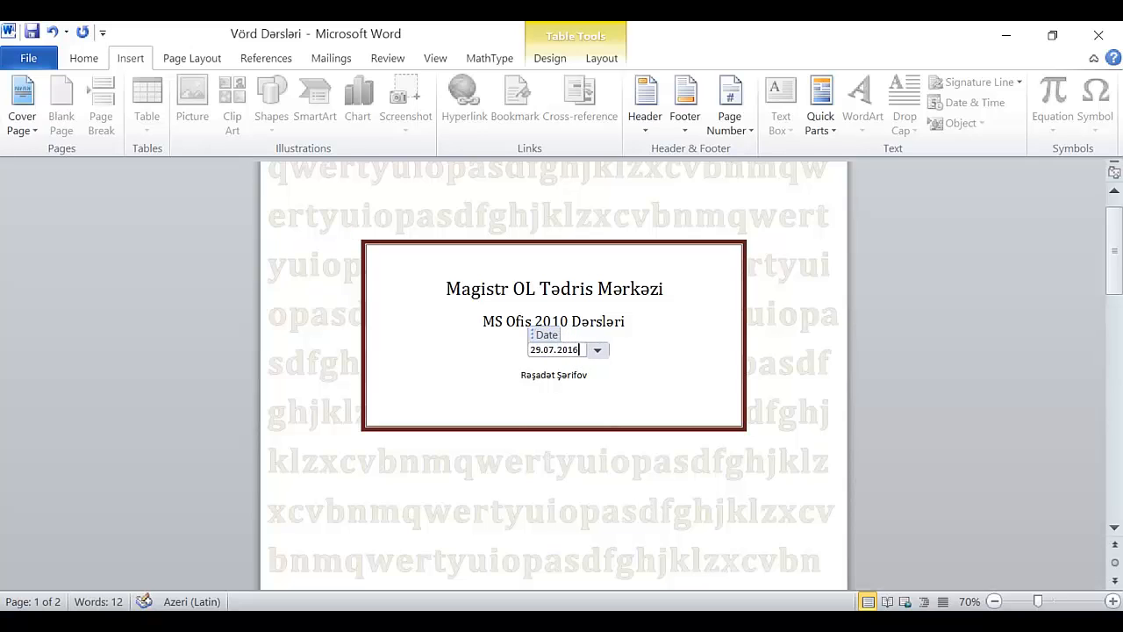
{"action": "left_click", "coordinate": [686, 364]}
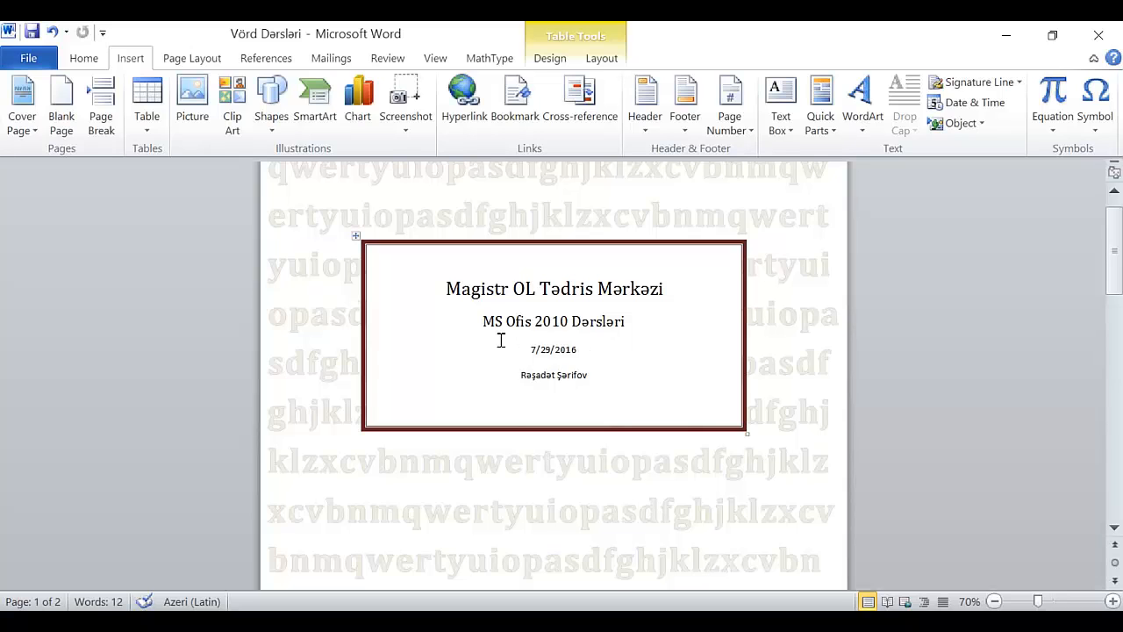
Pick today's date from the calendar of the cover page's date field
{"action": "left_click", "coordinate": [565, 349]}
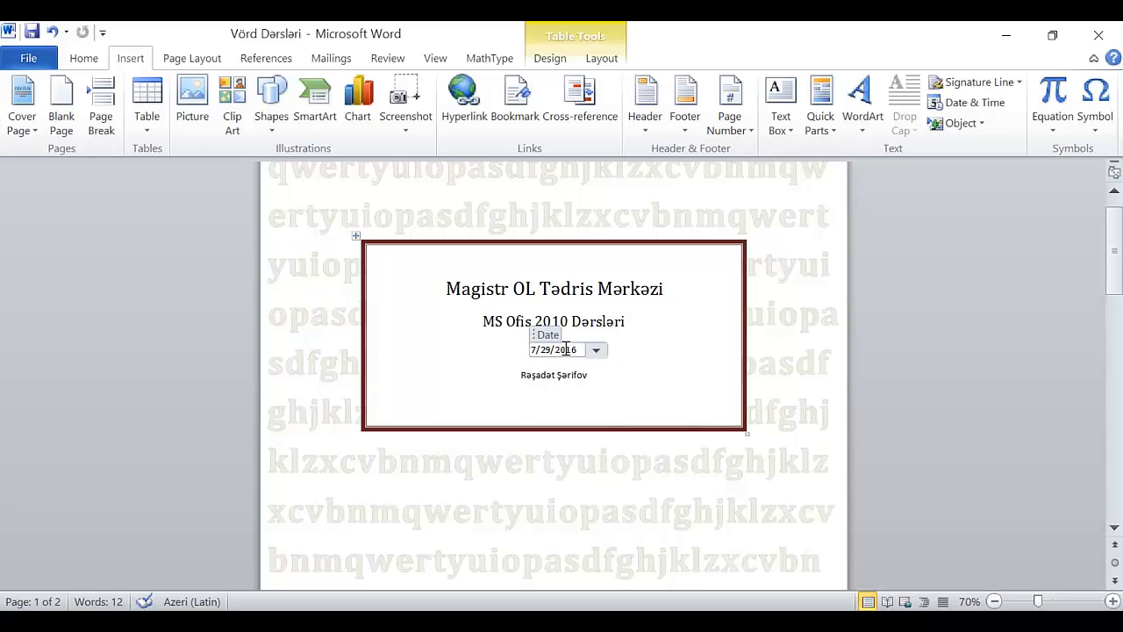
{"action": "left_click", "coordinate": [595, 350]}
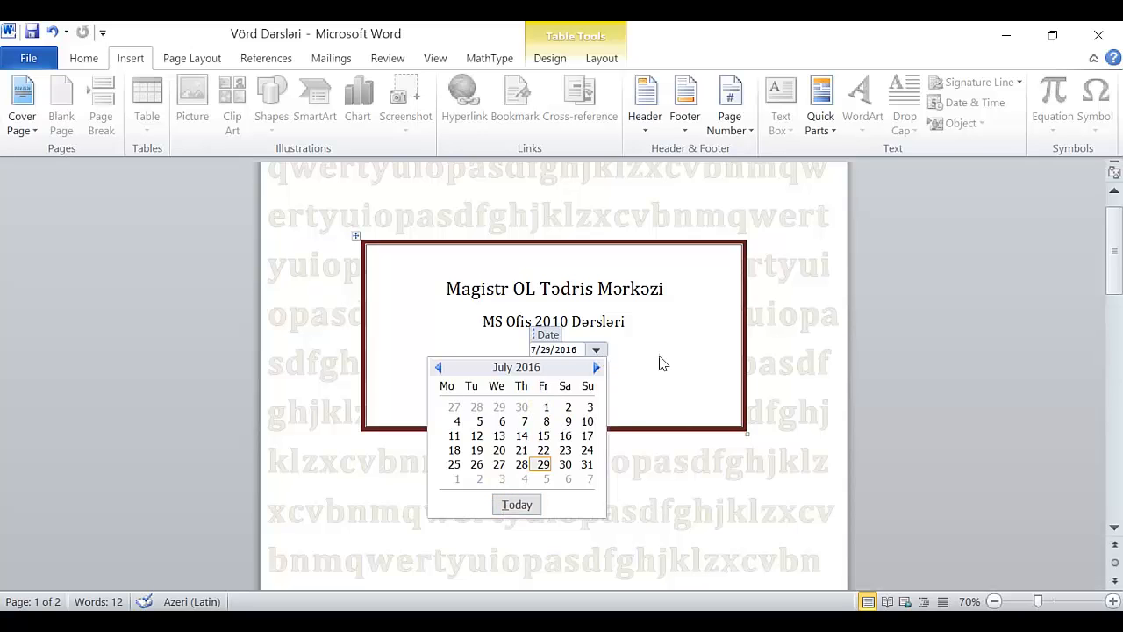
{"action": "left_click", "coordinate": [516, 504]}
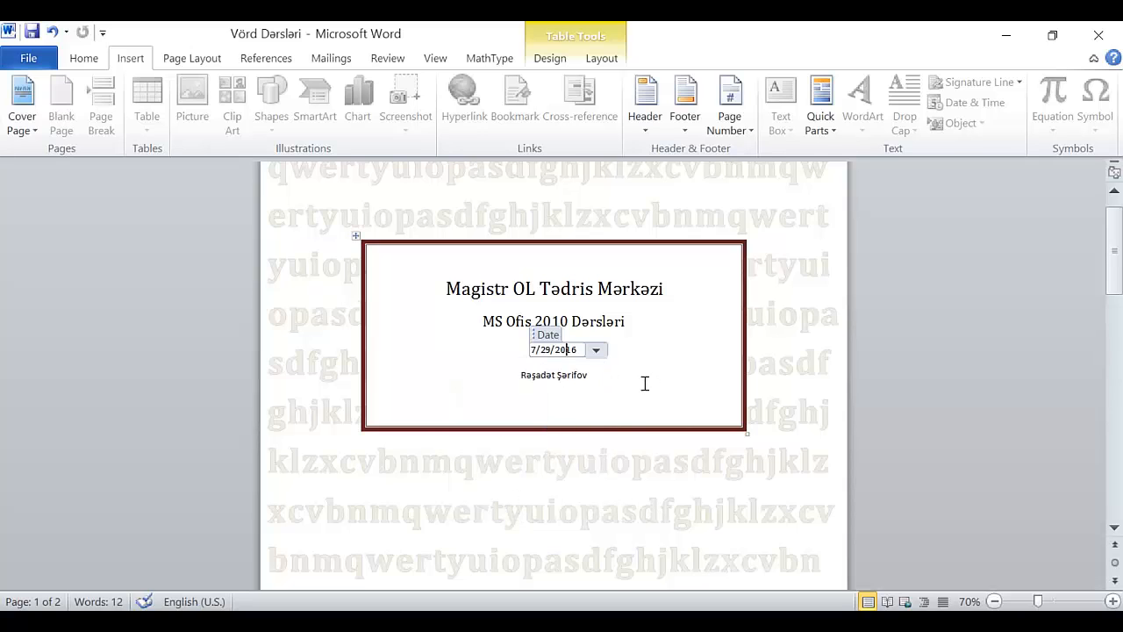
{"action": "left_click", "coordinate": [642, 364]}
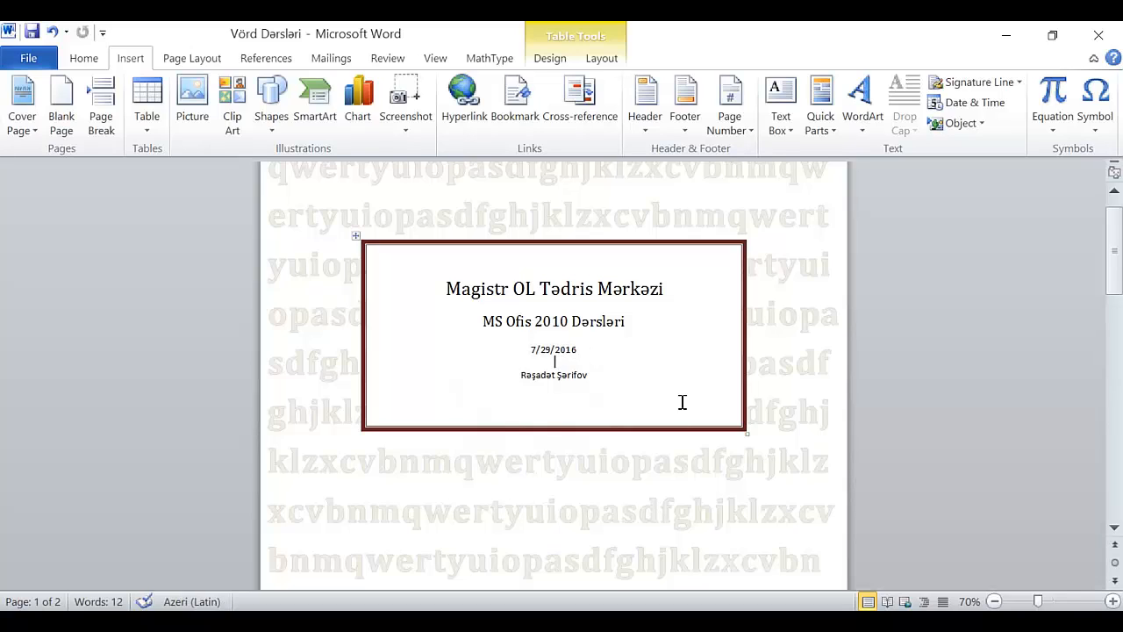
{"action": "left_click", "coordinate": [779, 468]}
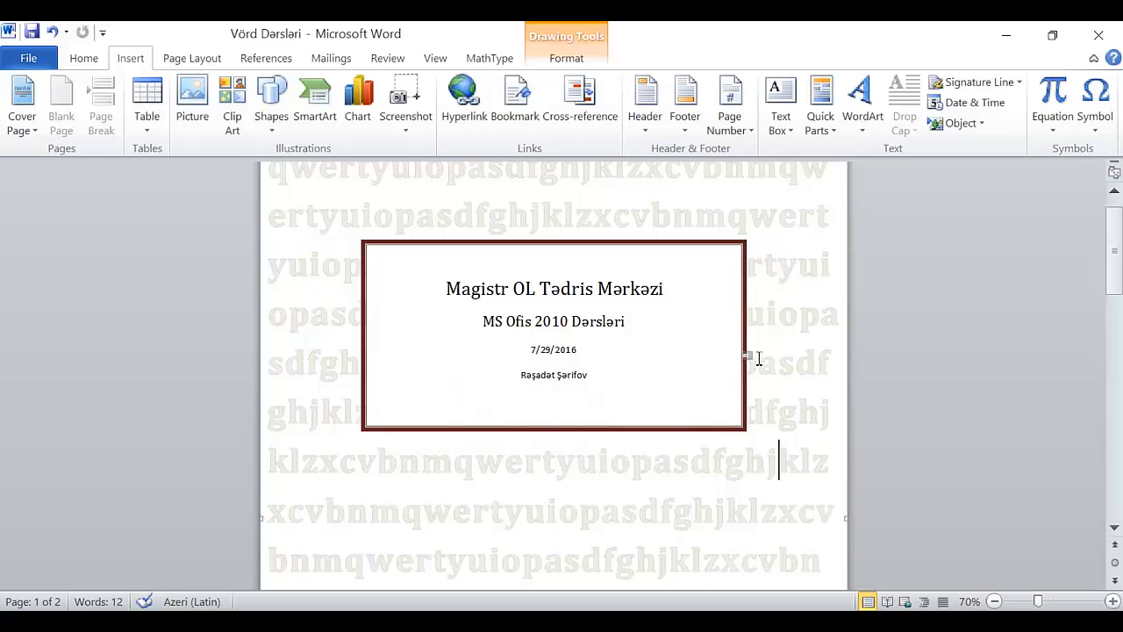
Look over both pages, replace the Alphabet cover page with the Annual design, and select its abstract placeholder
{"action": "left_click", "coordinate": [994, 601]}
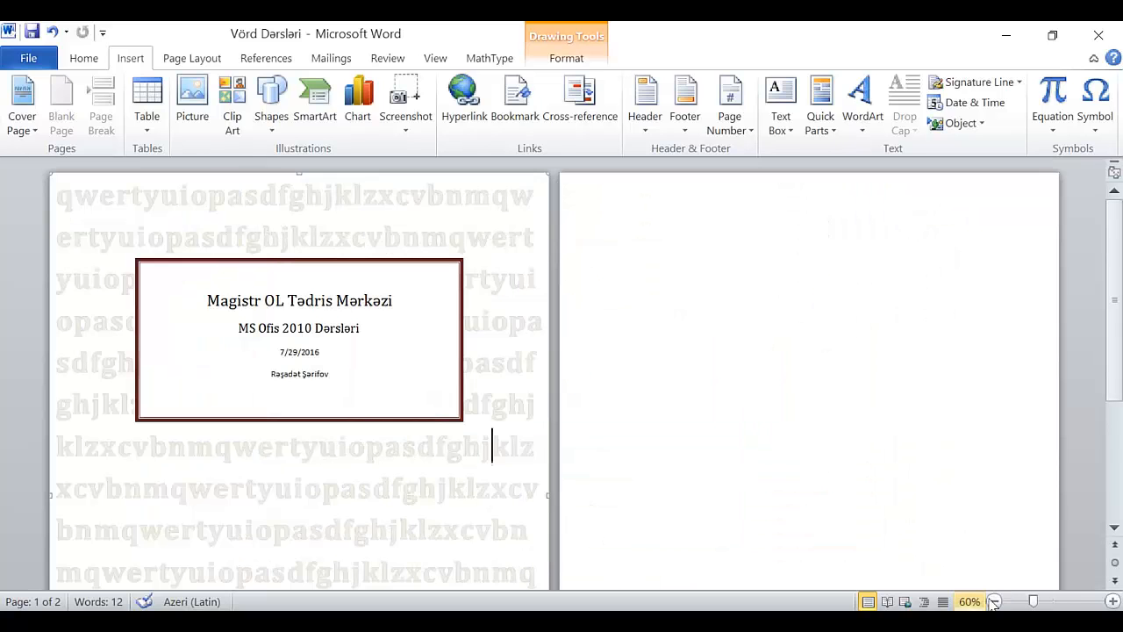
{"action": "scroll", "coordinate": [551, 400], "scroll_direction": "down", "scroll_amount": 5}
{"action": "scroll", "coordinate": [527, 421], "scroll_direction": "up", "scroll_amount": 4}
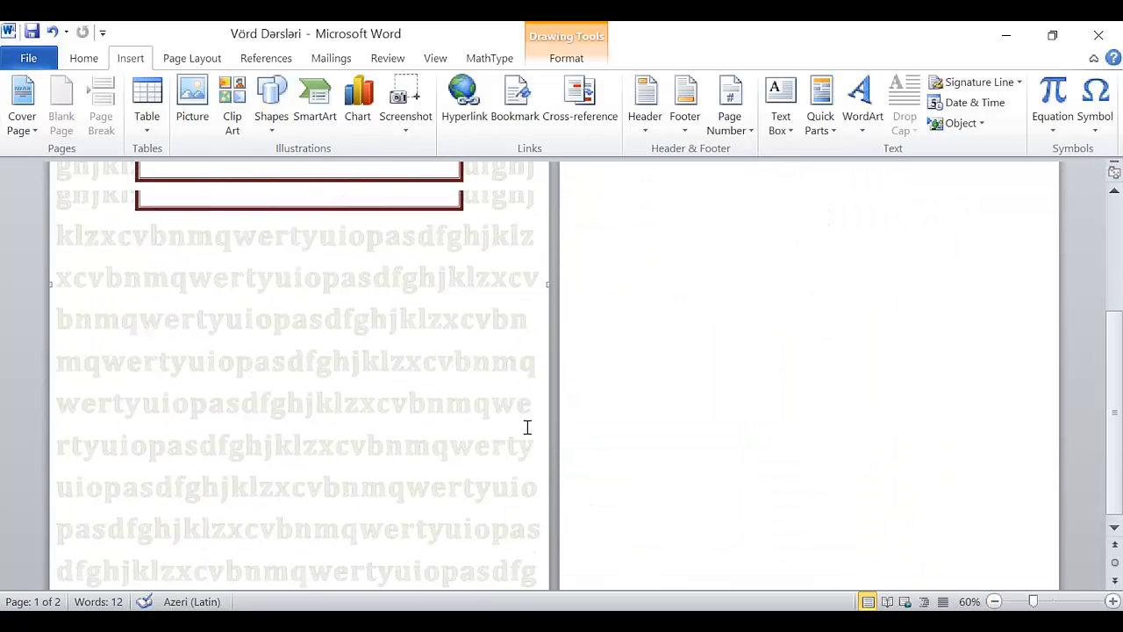
{"action": "scroll", "coordinate": [605, 281], "scroll_direction": "up", "scroll_amount": 1}
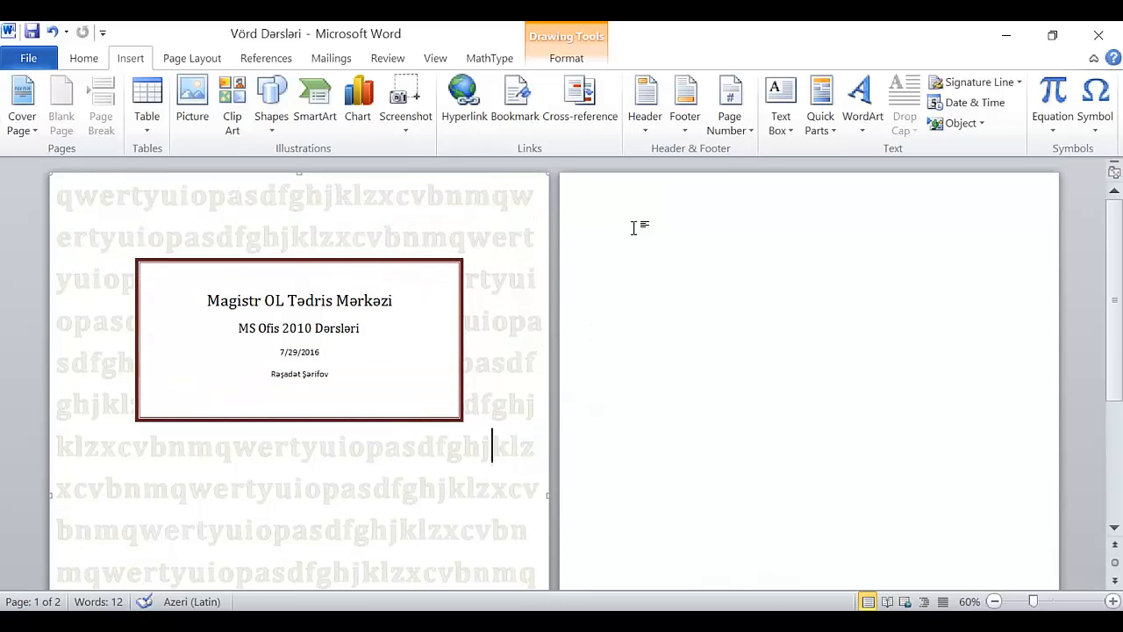
{"action": "left_click", "coordinate": [632, 215]}
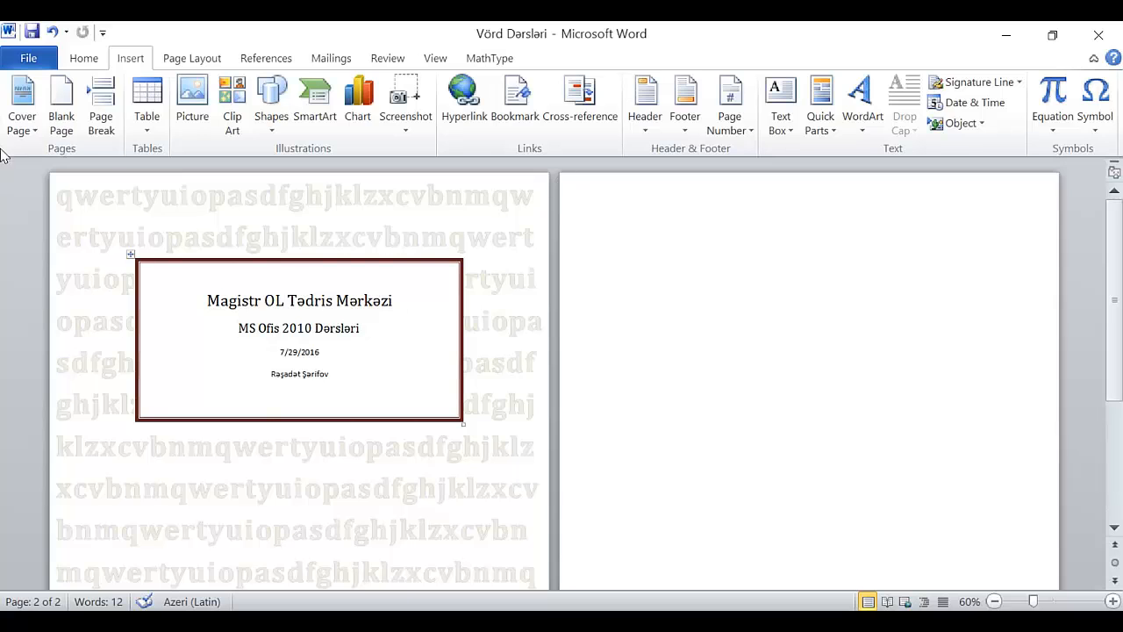
{"action": "left_click", "coordinate": [25, 132]}
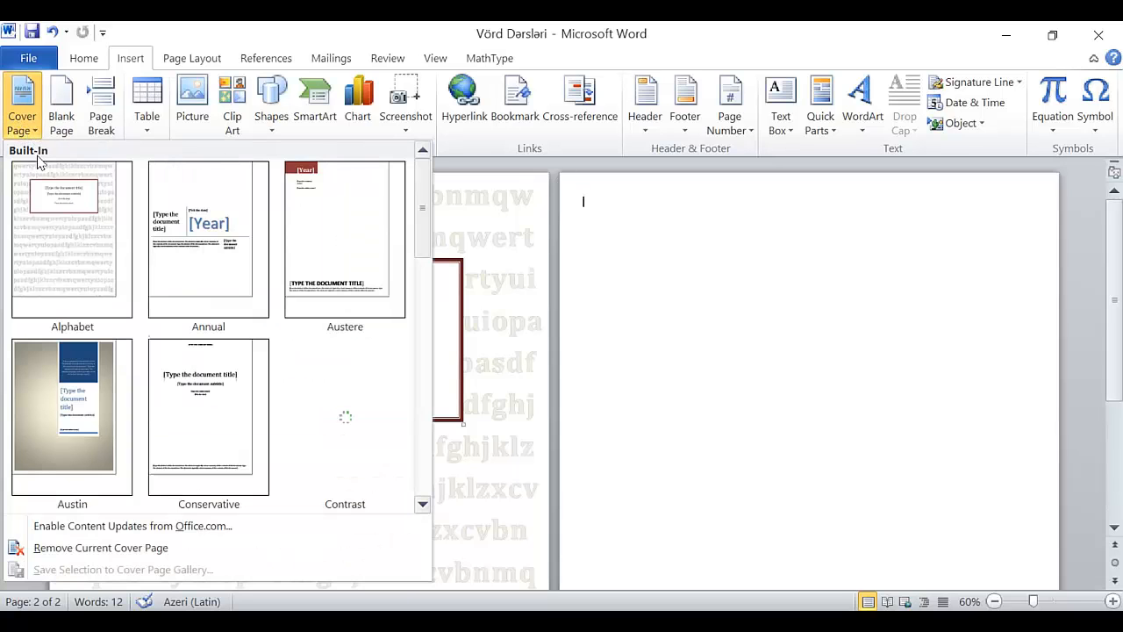
{"action": "left_click", "coordinate": [244, 258]}
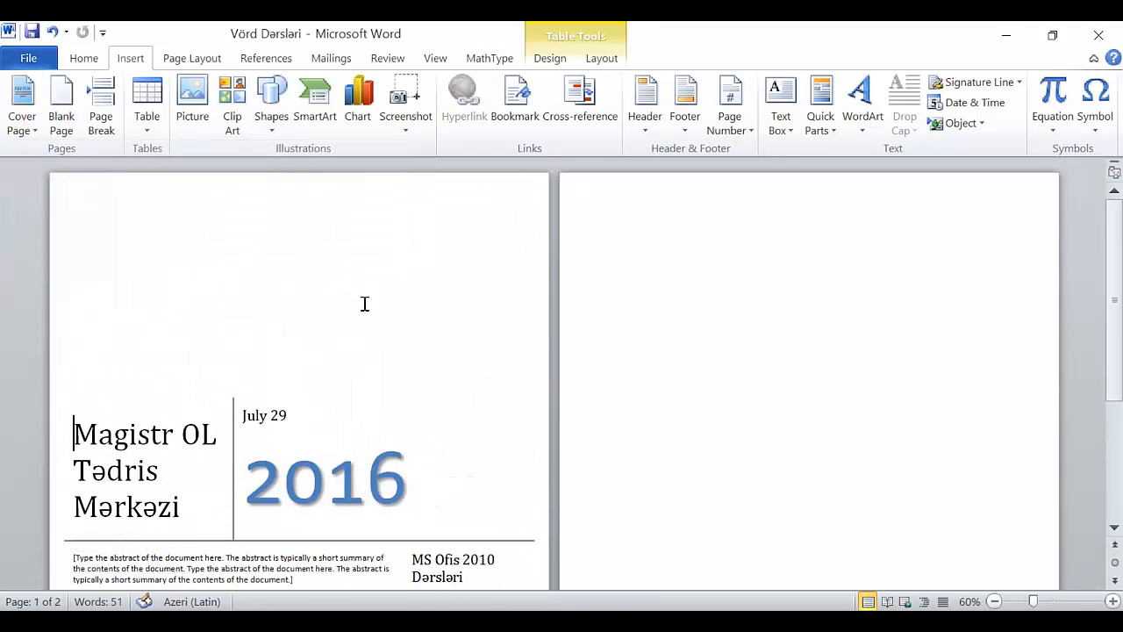
{"action": "scroll", "coordinate": [363, 307], "scroll_direction": "down", "scroll_amount": 1}
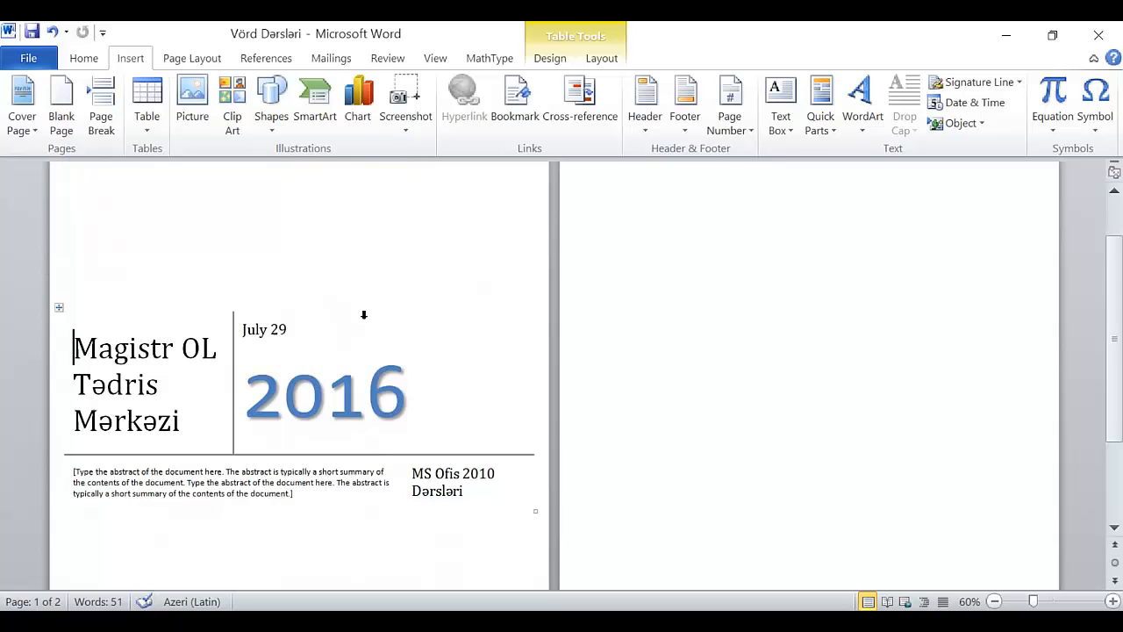
{"action": "left_click", "coordinate": [257, 489]}
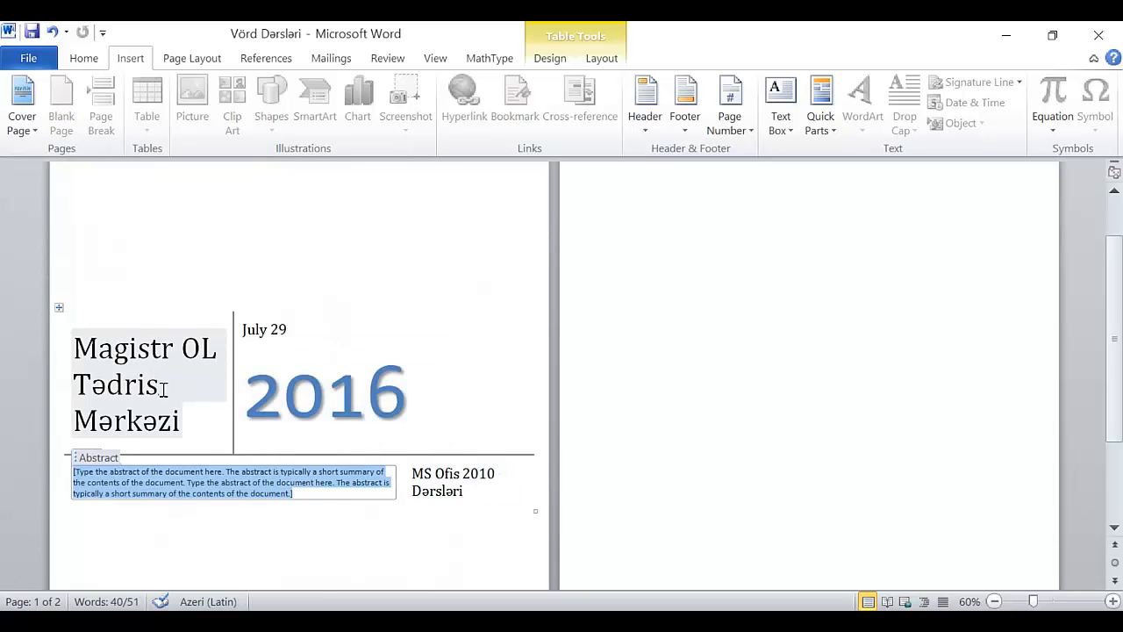
Replace the Annual cover page with the Austere design
{"action": "scroll", "coordinate": [167, 391], "scroll_direction": "up", "scroll_amount": 3}
{"action": "left_click", "coordinate": [24, 122]}
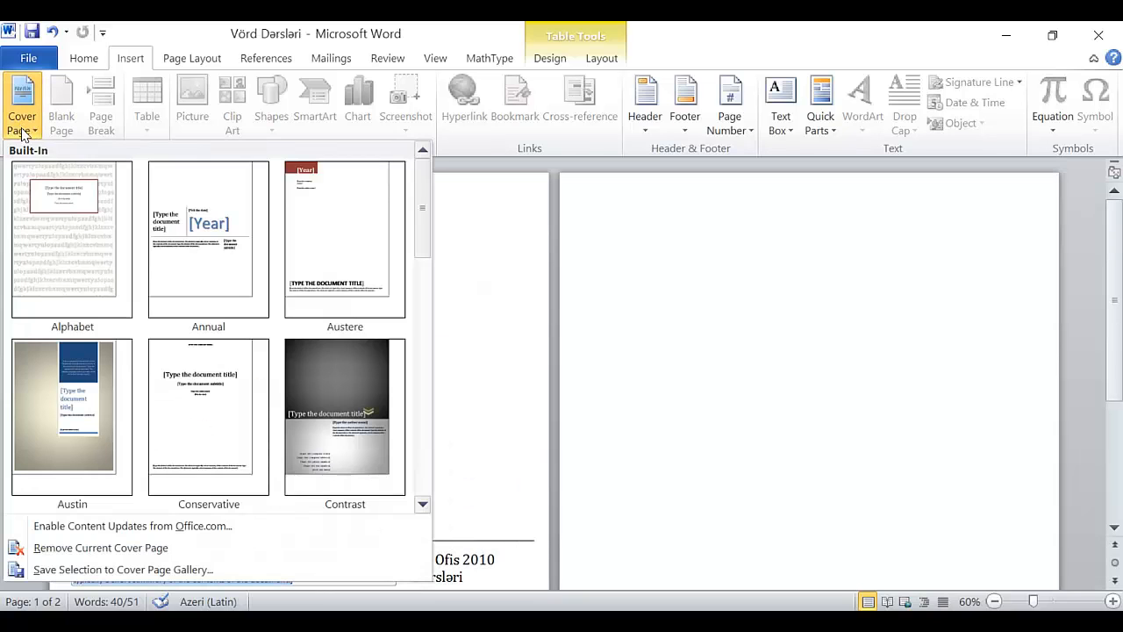
{"action": "left_click", "coordinate": [316, 289]}
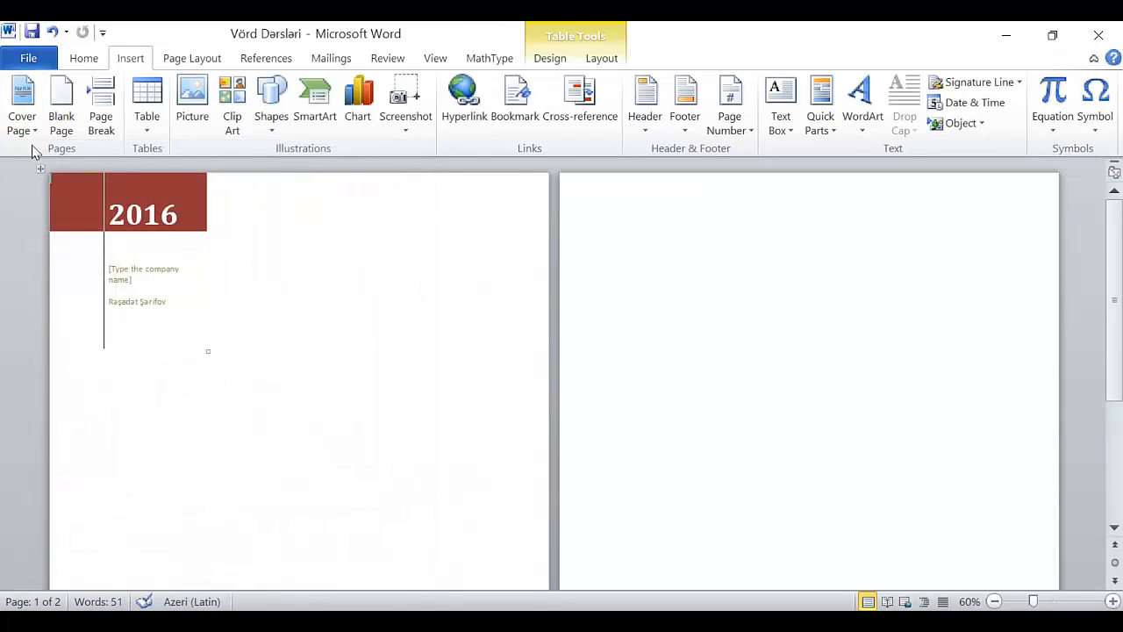
Replace the Austere cover page with the Austin design and view the whole cover at 30% zoom
{"action": "left_click", "coordinate": [25, 124]}
{"action": "left_click", "coordinate": [79, 386]}
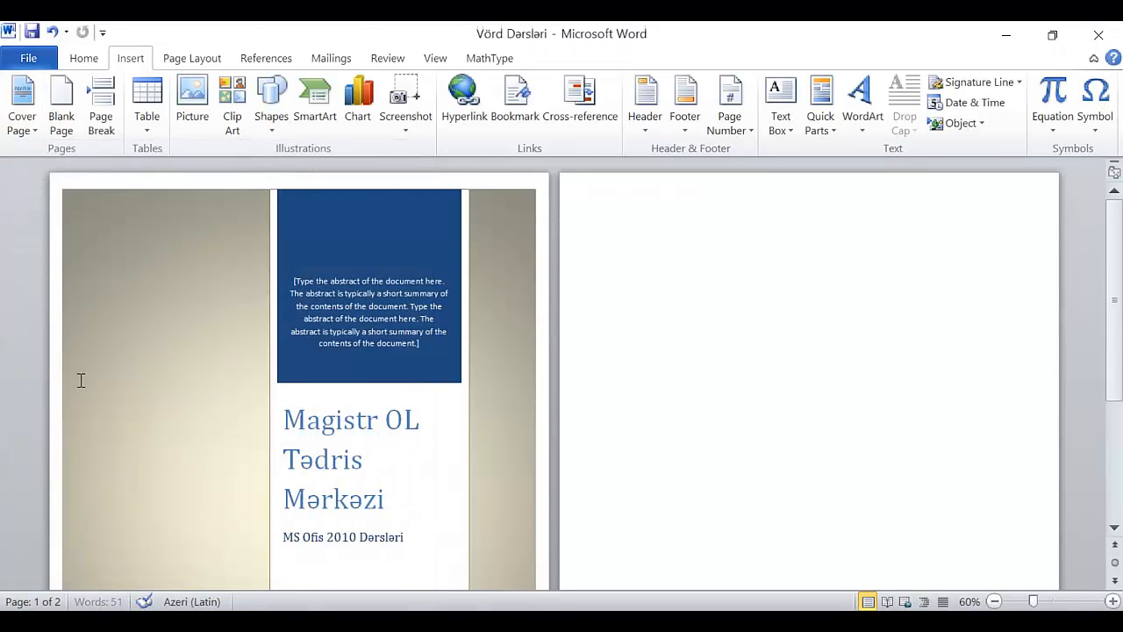
{"action": "scroll", "coordinate": [444, 370], "scroll_direction": "down", "scroll_amount": 2}
{"action": "scroll", "coordinate": [444, 371], "scroll_direction": "up", "scroll_amount": 2}
{"action": "left_click", "coordinate": [994, 601]}
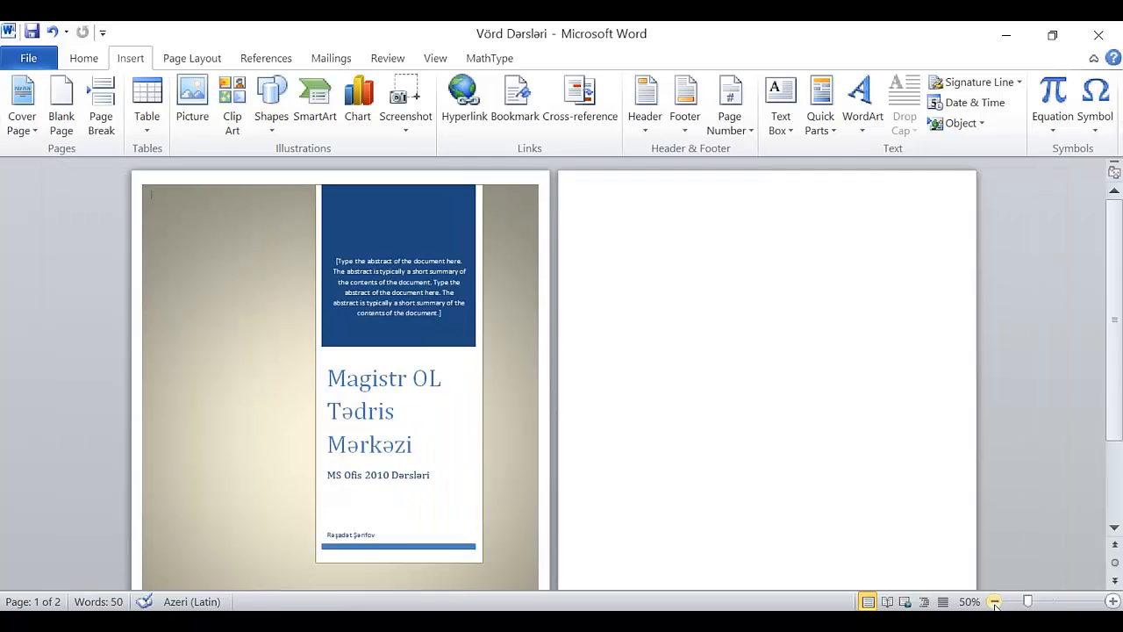
{"action": "left_click", "coordinate": [994, 601]}
{"action": "left_click", "coordinate": [994, 601]}
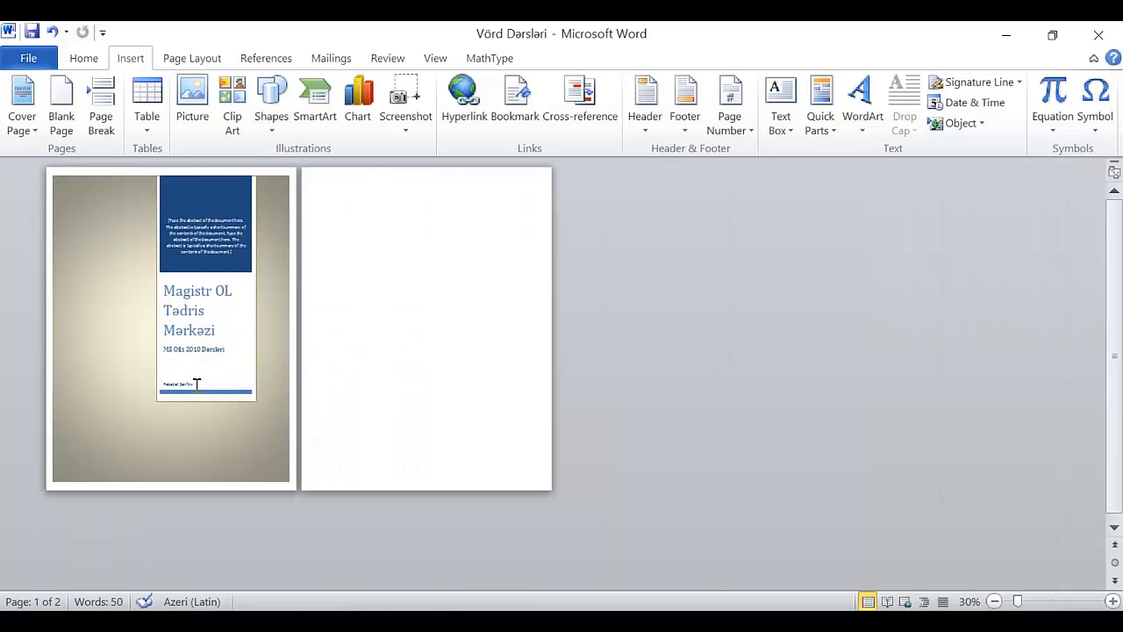
Replace the Austin cover page with the Tiles design and view the whole cover at 40% zoom
{"action": "left_click", "coordinate": [24, 131]}
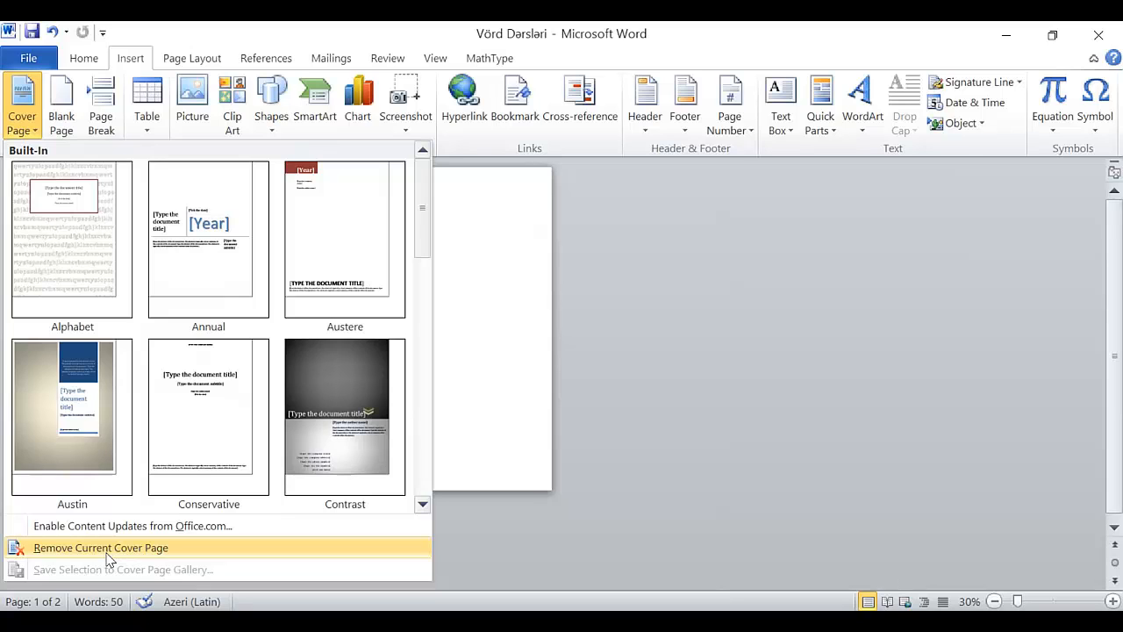
{"action": "scroll", "coordinate": [263, 339], "scroll_direction": "down", "scroll_amount": 6}
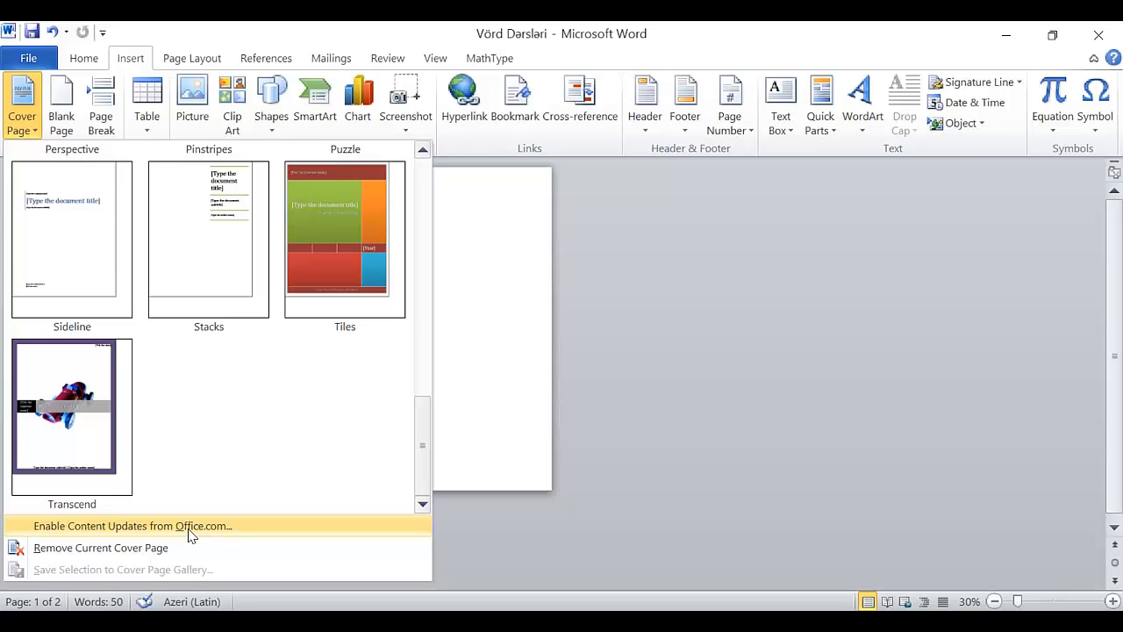
{"action": "left_click", "coordinate": [379, 257]}
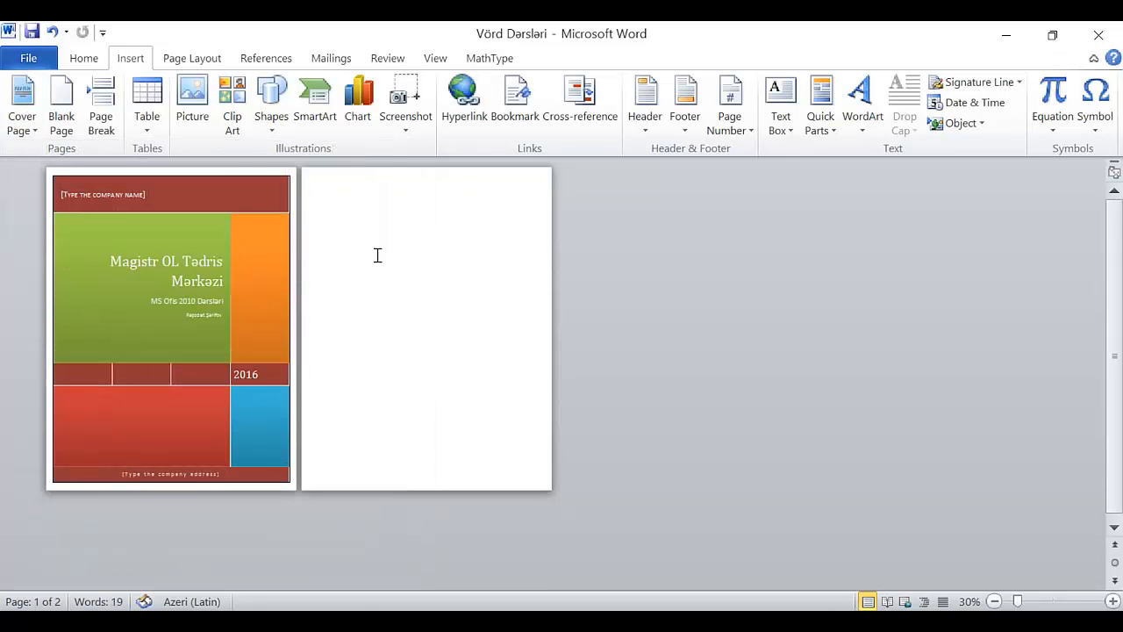
{"action": "left_click", "coordinate": [1112, 601]}
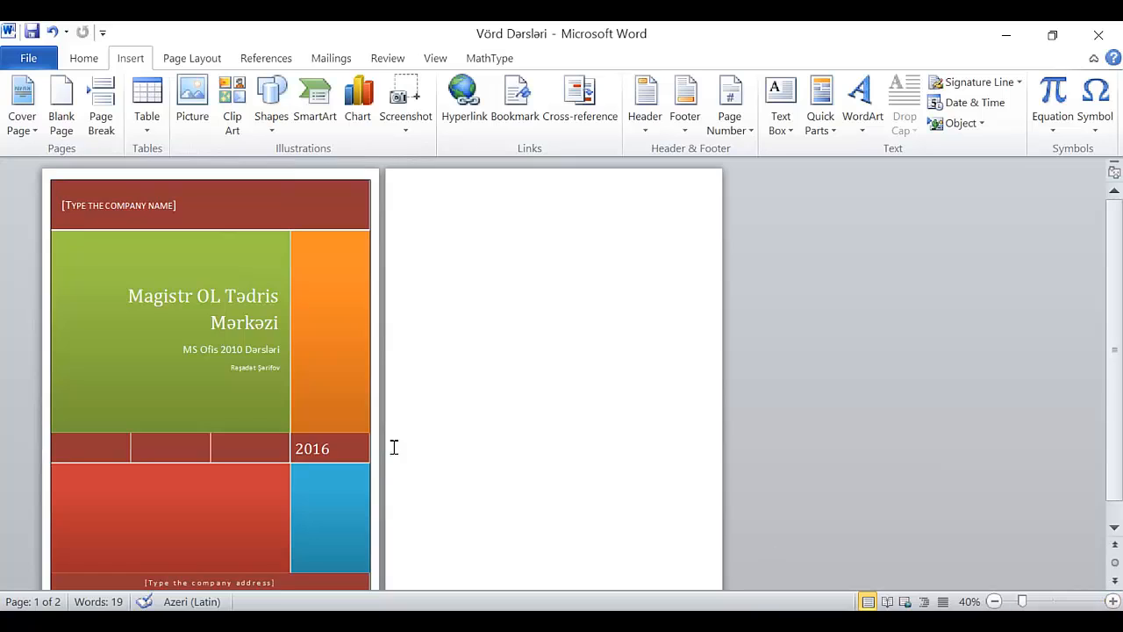
{"action": "scroll", "coordinate": [394, 448], "scroll_direction": "down", "scroll_amount": 1}
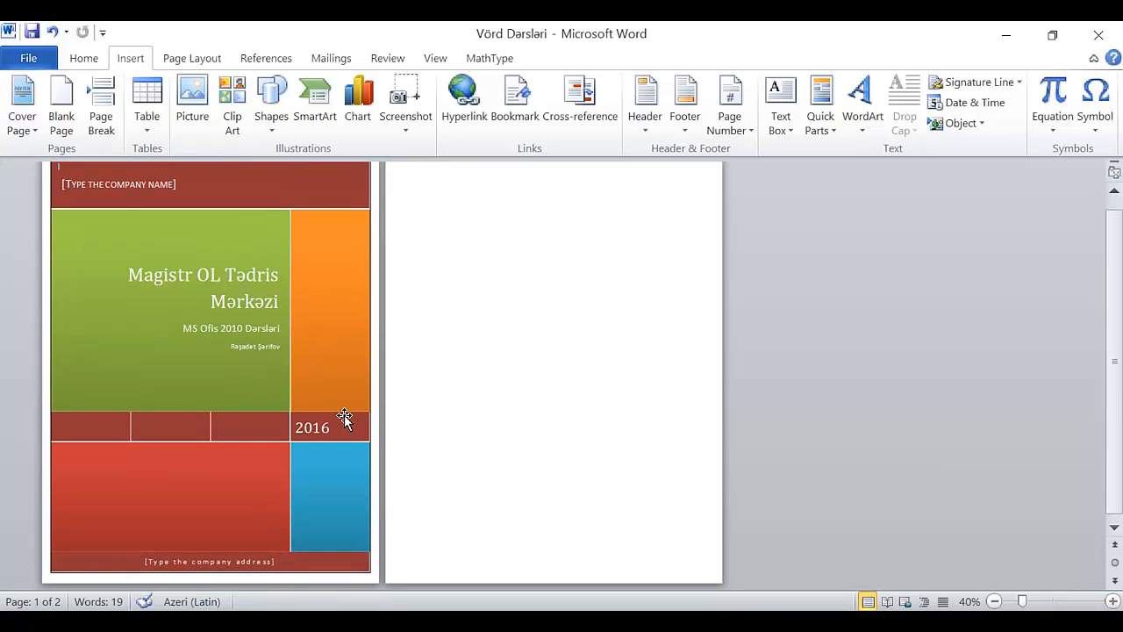
{"action": "left_click", "coordinate": [22, 103]}
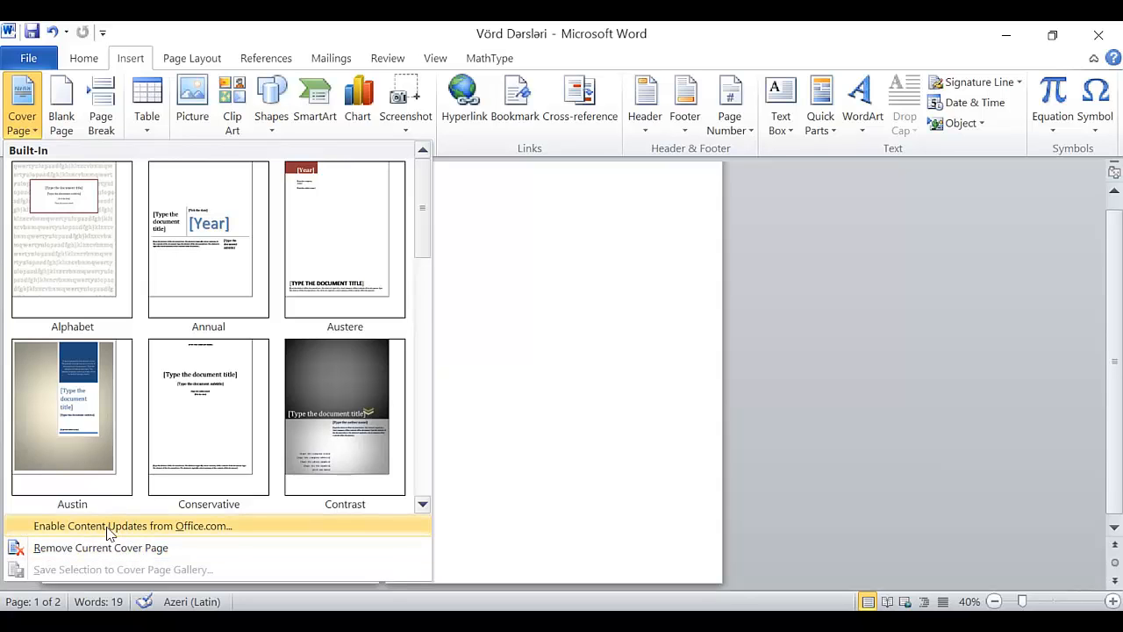
{"action": "left_click", "coordinate": [652, 371]}
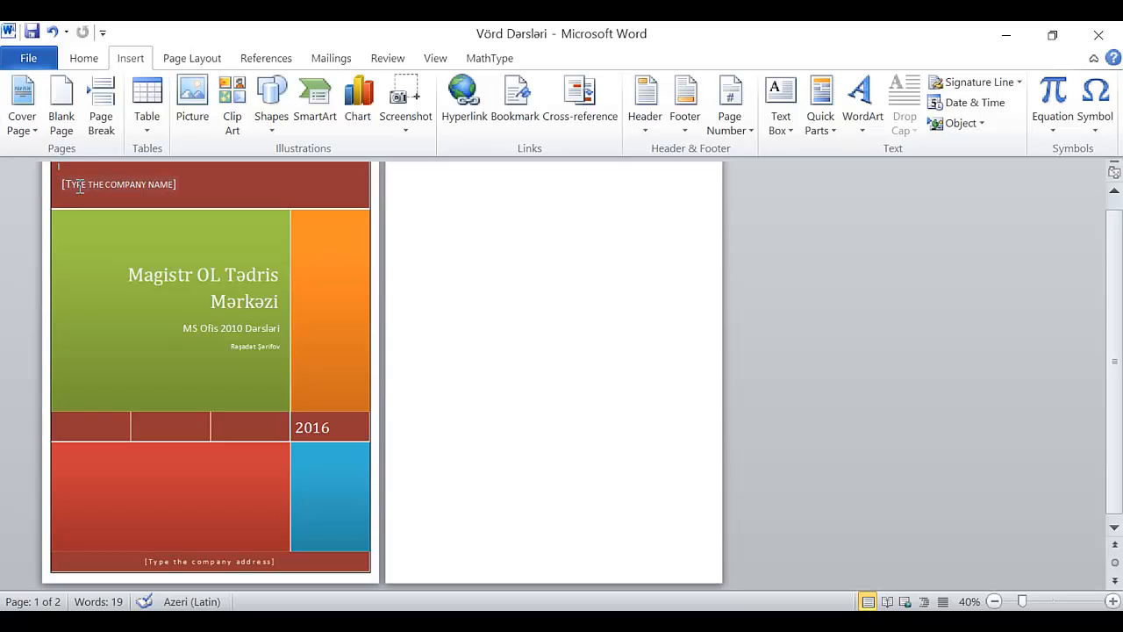
Fill page two with short lines of sample text, starting with "EÜFUİGH" and a tabbed "G", until the text runs onto page three
{"action": "left_click", "coordinate": [430, 269]}
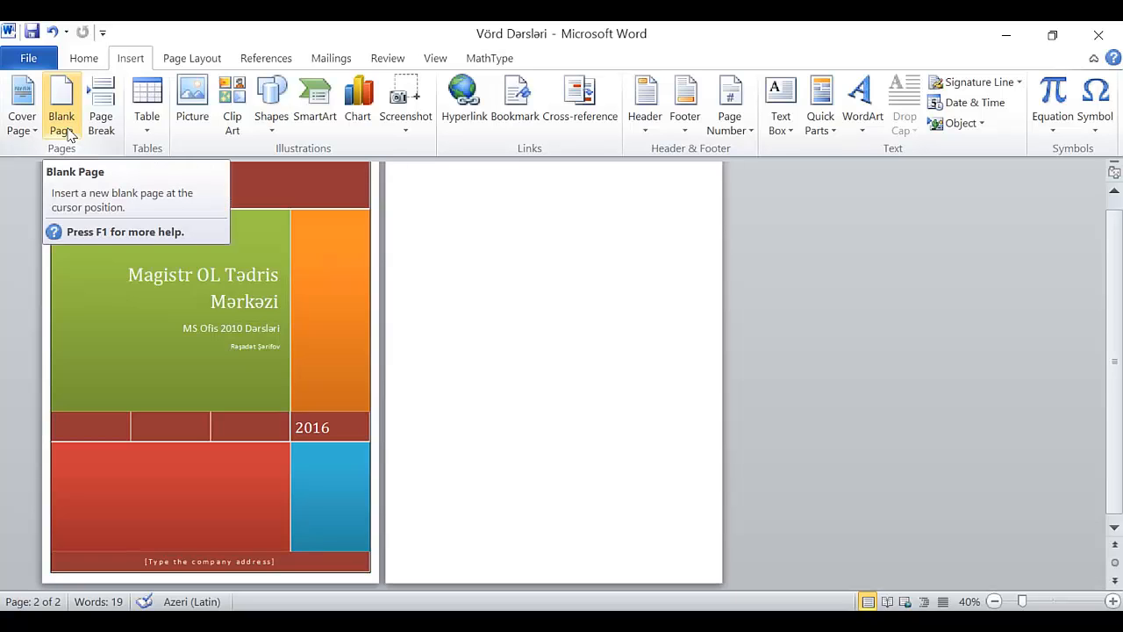
{"action": "type", "text": "EÜFUİGH"}
{"action": "key", "text": "Tab"}
{"action": "type", "text": "G"}
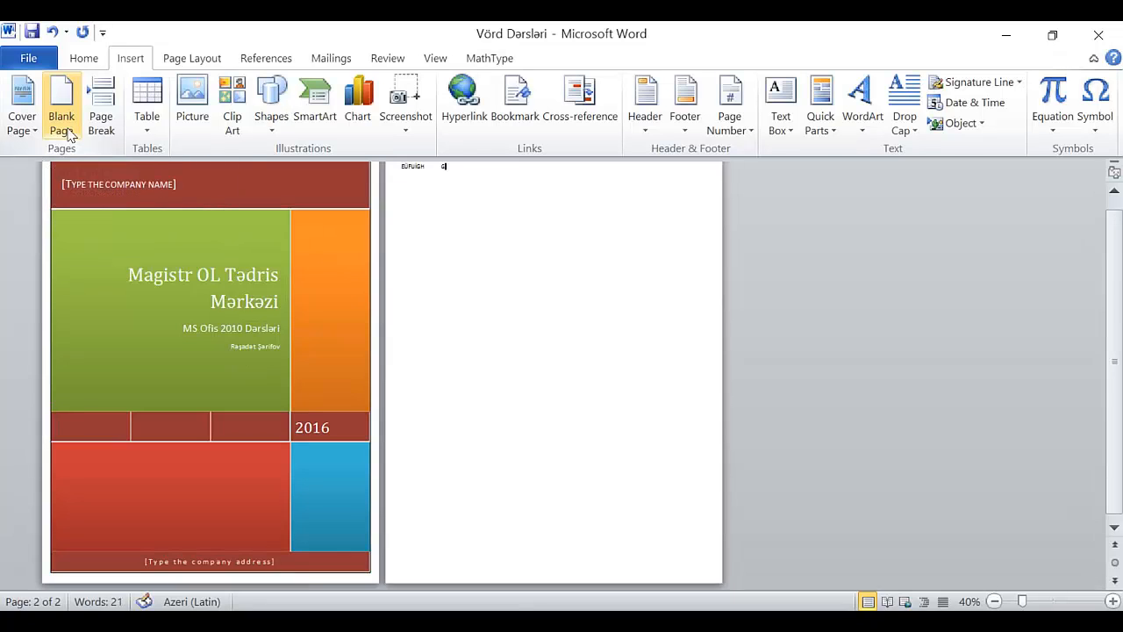
{"action": "key", "text": "Return"}
{"action": "type", "text": "ER"}
{"action": "key", "text": "Return"}
{"action": "type", "text": "GQER HQ RTH QRT YÜRTH ÜRT RÜ TH   TRH"}
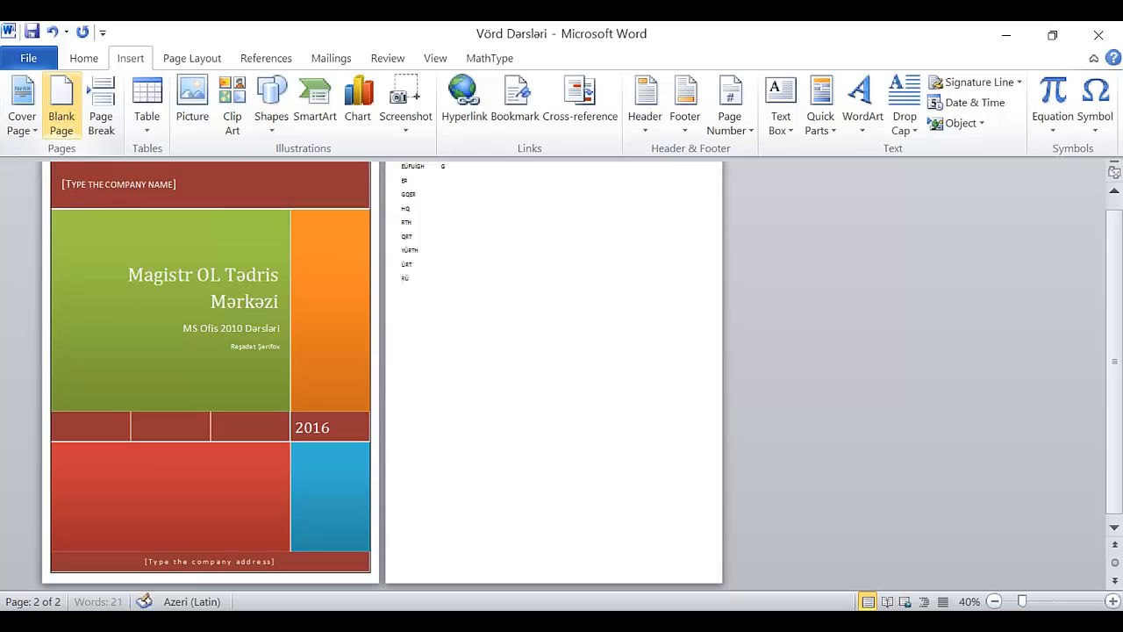
{"action": "type", "text": " ÜRTH ÜTRH RÜH"}
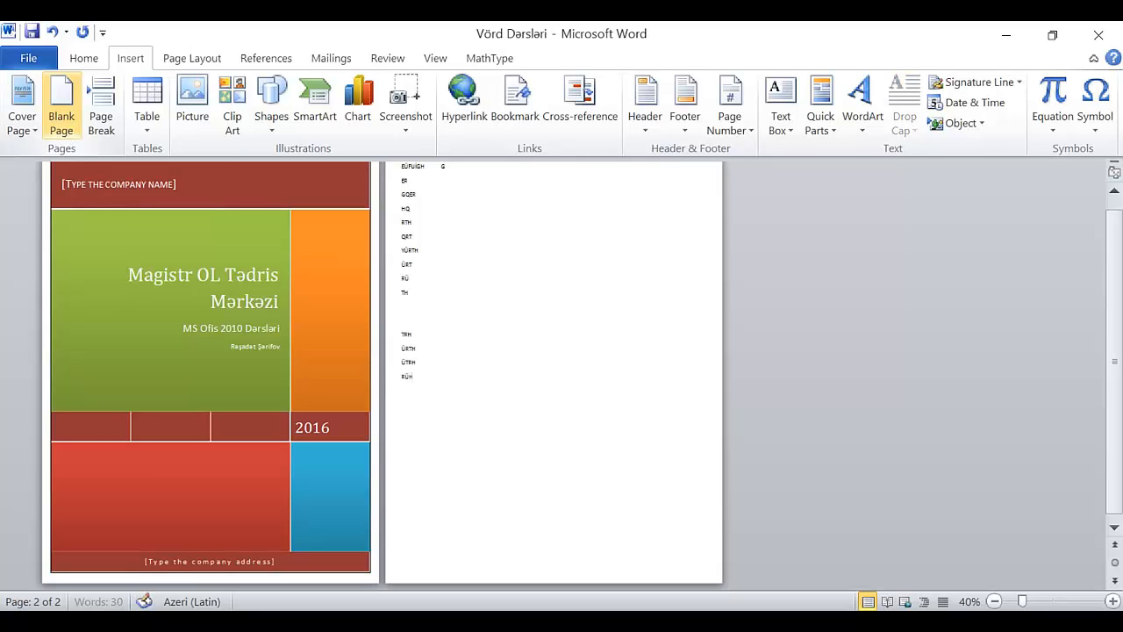
{"action": "type", "text": " RÜTH RÜTH  ÜEF ÜE FER"}
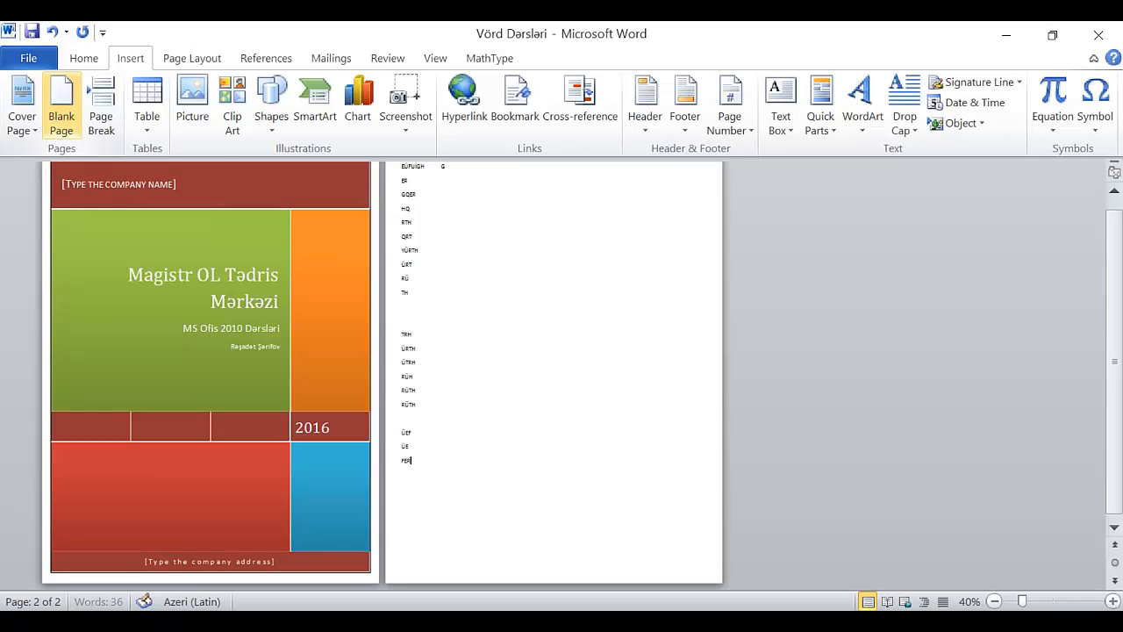
{"action": "type", "text": "GERG"}
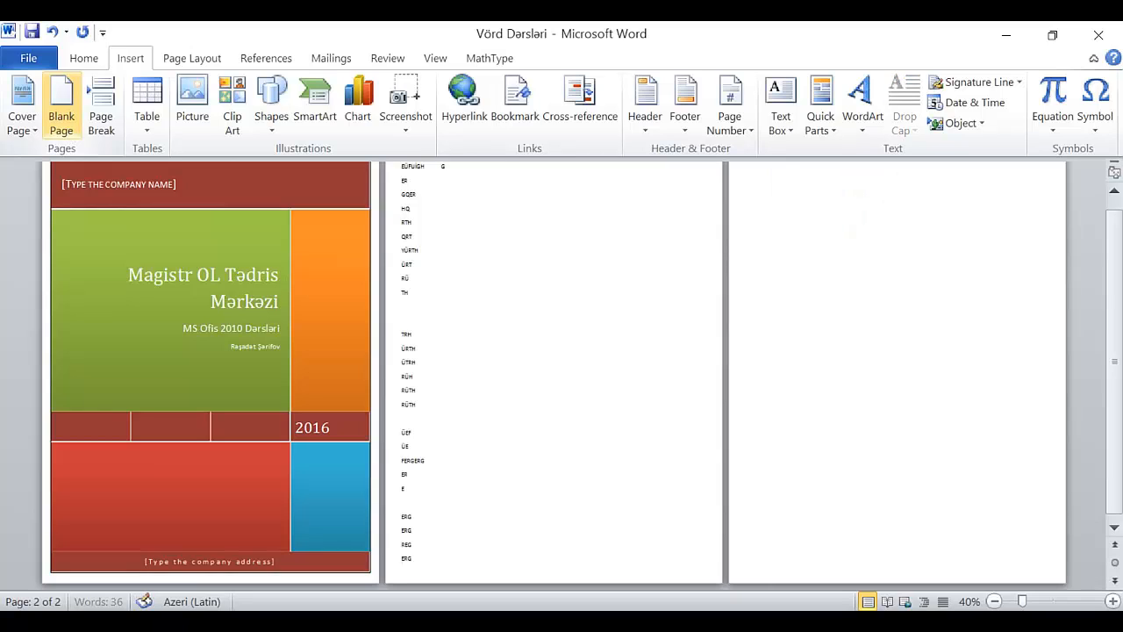
{"action": "type", "text": " ER E  ERG ERG REG ERG ERG"}
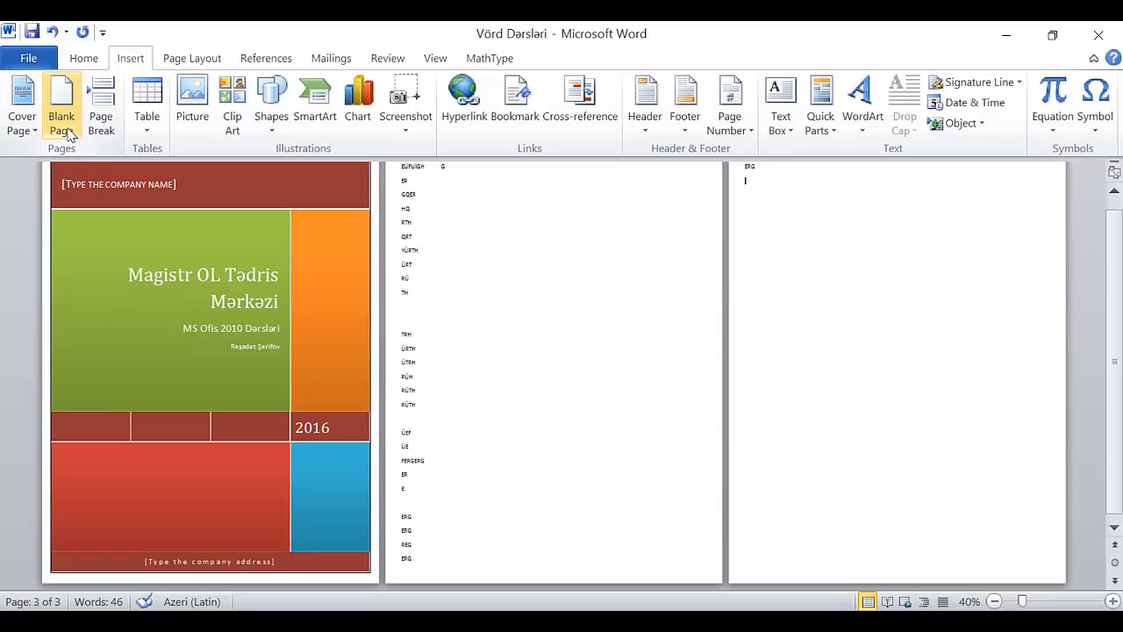
Continue the sample text on page three with the short lines ÜEGERG, QT, HRÜ, YH, ÜRJ and ÜR
{"action": "key", "text": "Return"}
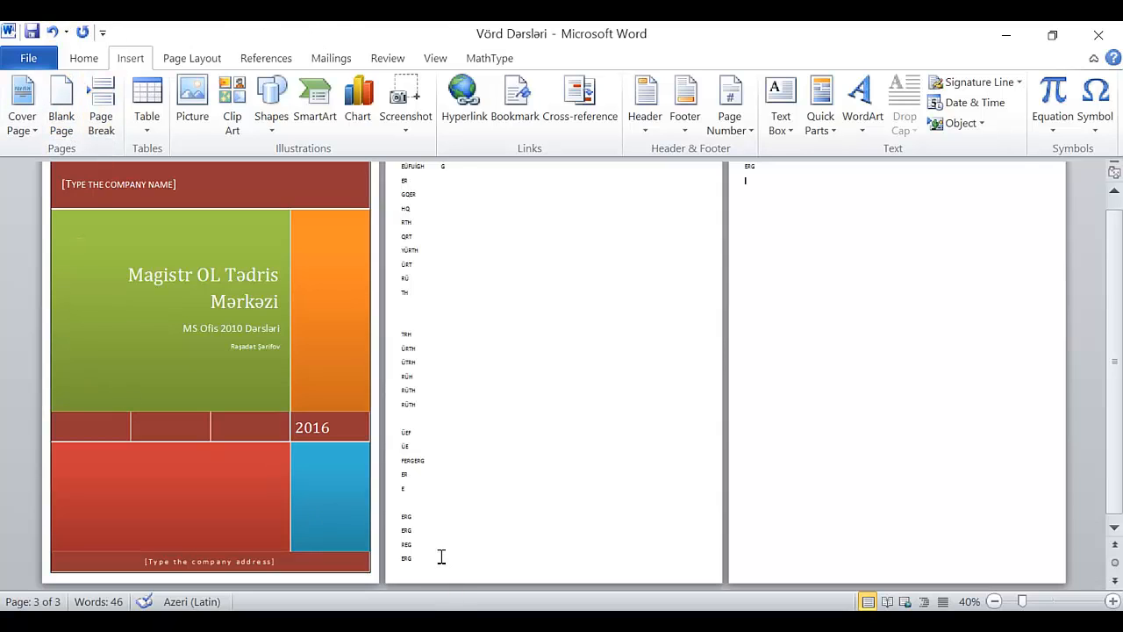
{"action": "type", "text": "ÜEGERG"}
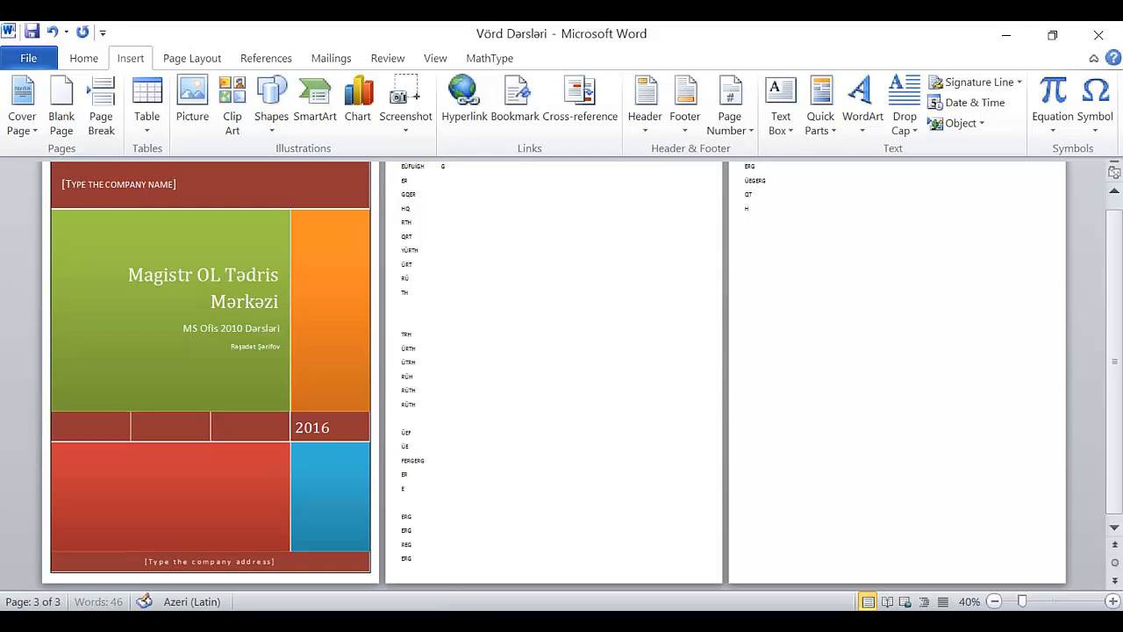
{"action": "type", "text": "RÜ"}
{"action": "key", "text": "Return"}
{"action": "type", "text": "YH"}
{"action": "key", "text": "Return"}
{"action": "type", "text": "ÜRJ"}
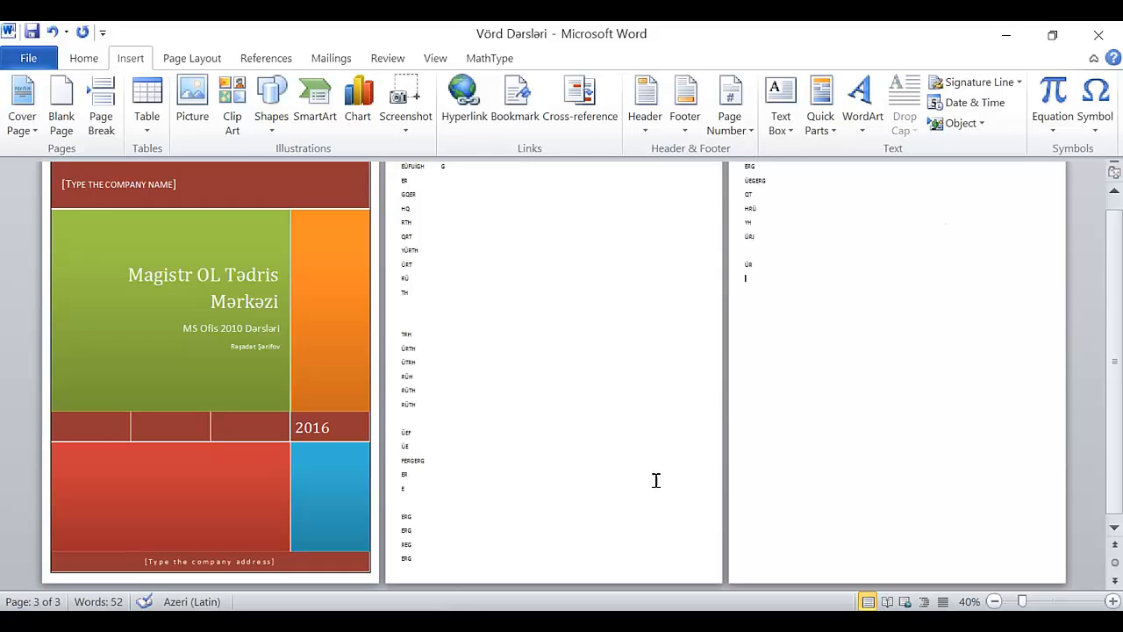
Insert a blank page after the last text line on page two and look over the document's pages
{"action": "left_click", "coordinate": [501, 553]}
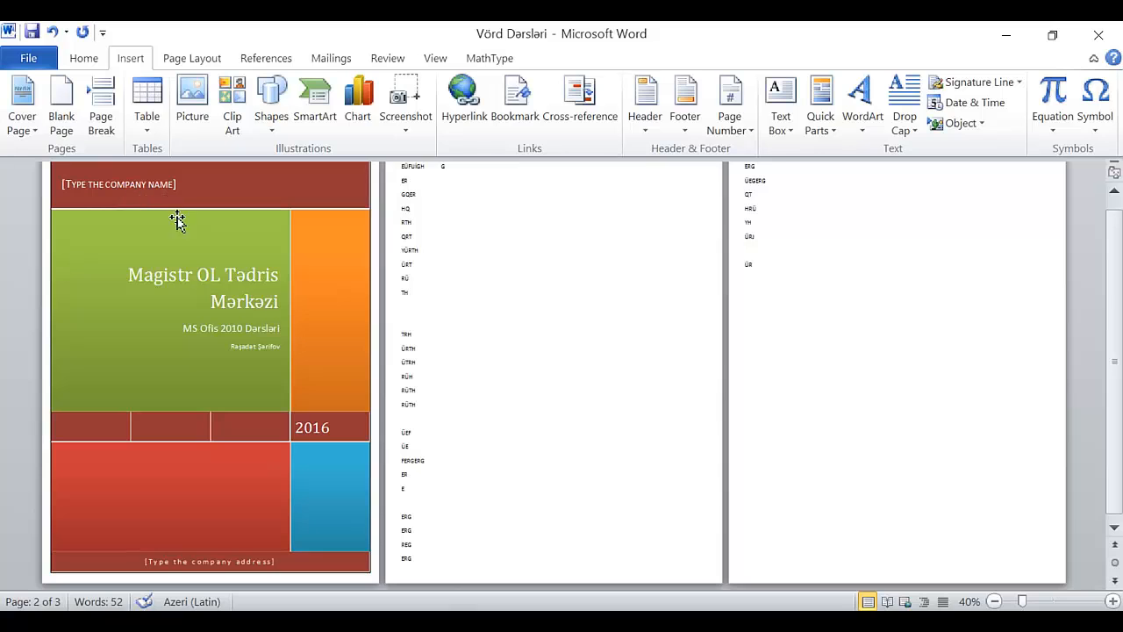
{"action": "left_click", "coordinate": [62, 101]}
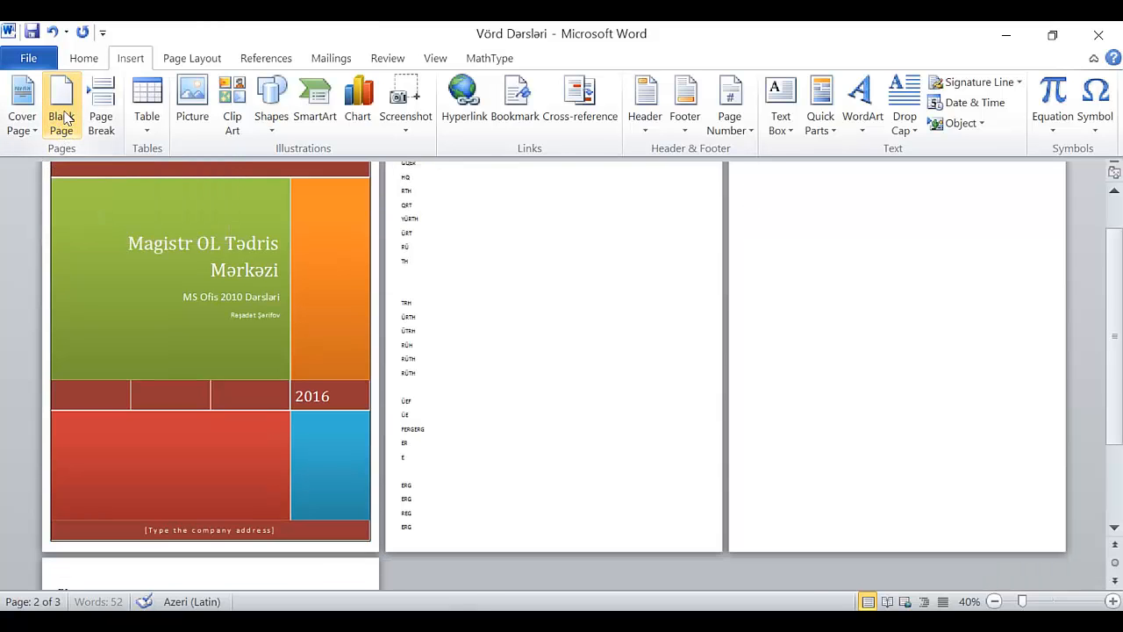
{"action": "scroll", "coordinate": [526, 334], "scroll_direction": "down", "scroll_amount": 2}
{"action": "scroll", "coordinate": [907, 271], "scroll_direction": "up", "scroll_amount": 3}
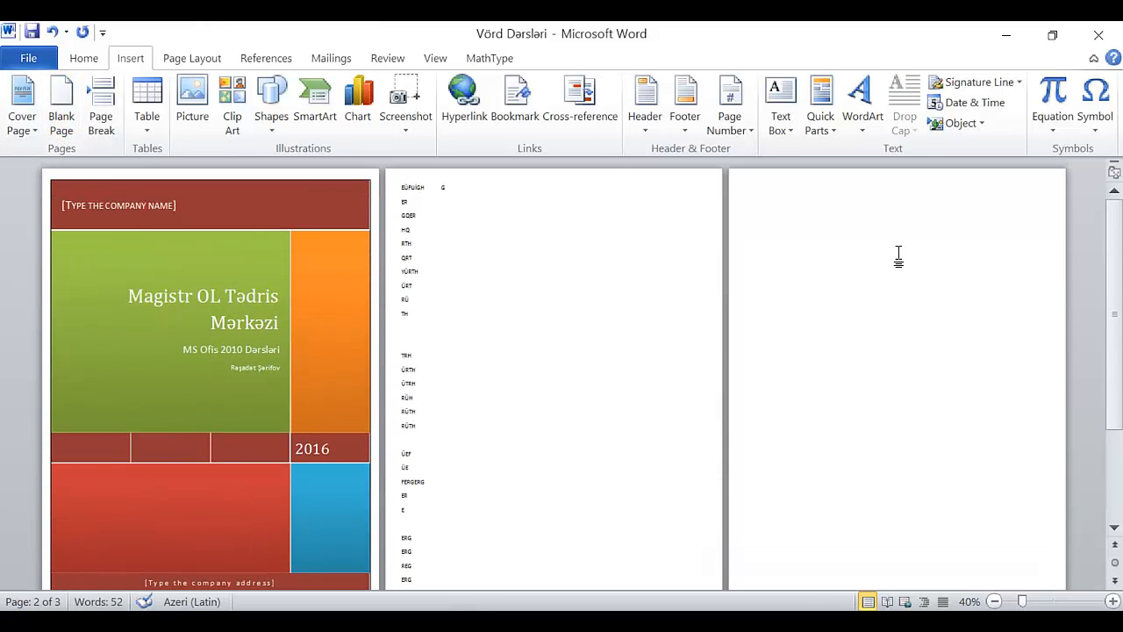
{"action": "scroll", "coordinate": [898, 254], "scroll_direction": "down", "scroll_amount": 3}
{"action": "scroll", "coordinate": [886, 254], "scroll_direction": "down", "scroll_amount": 2}
{"action": "scroll", "coordinate": [632, 289], "scroll_direction": "up", "scroll_amount": 4}
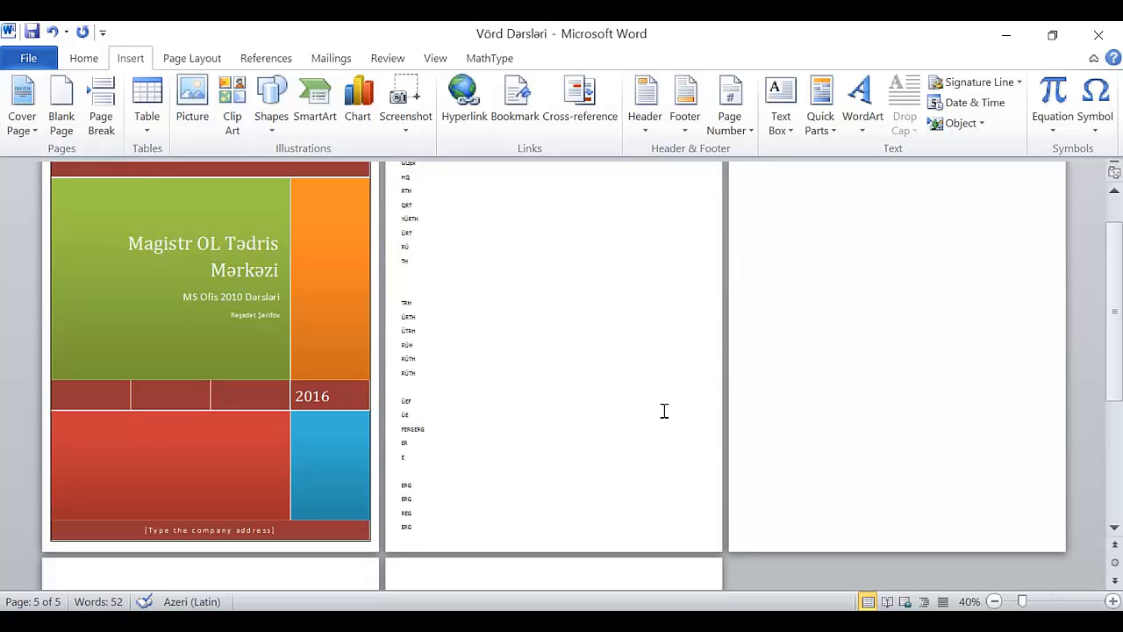
Insert a page break after the final ÜR line on page five
{"action": "scroll", "coordinate": [664, 411], "scroll_direction": "down", "scroll_amount": 5}
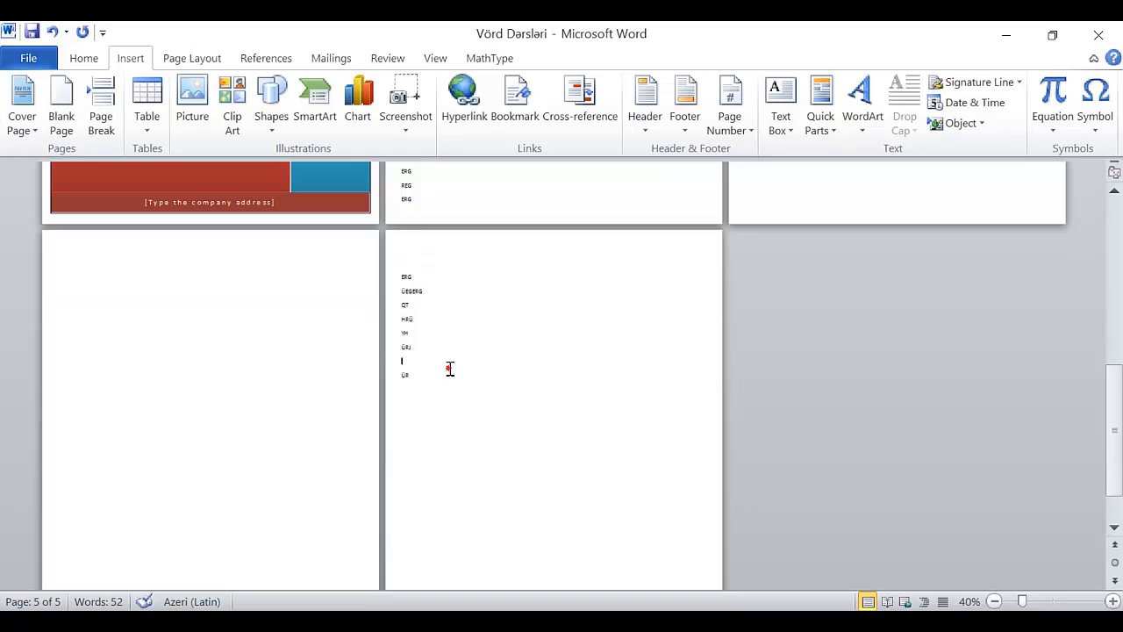
{"action": "left_click", "coordinate": [448, 375]}
{"action": "key", "text": "Return"}
{"action": "key", "text": "ctrl+Return"}
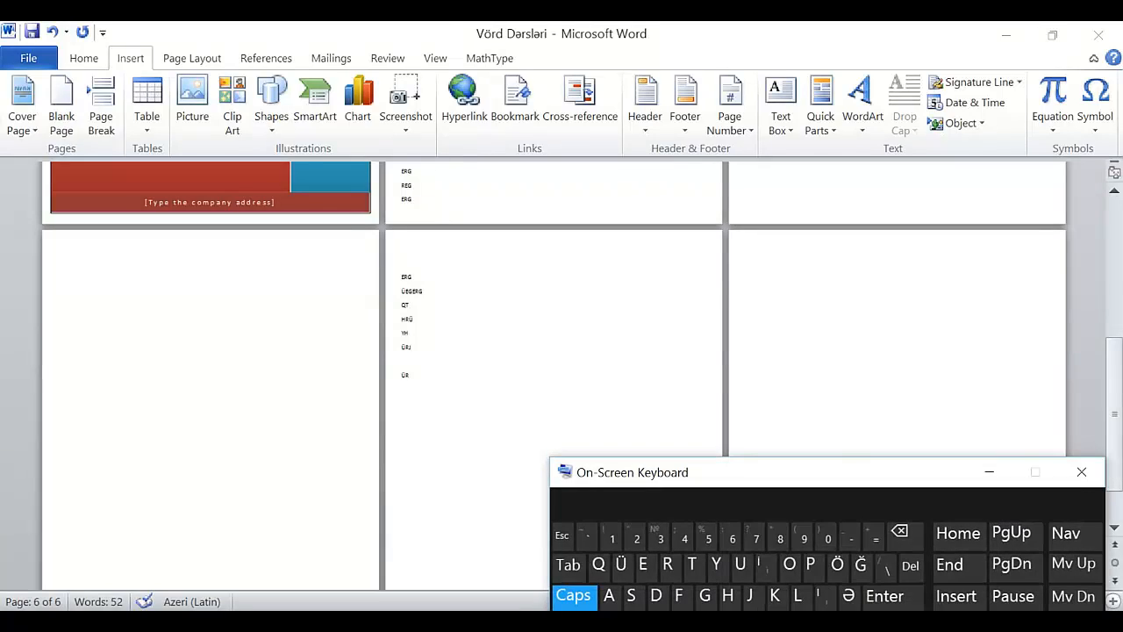
Insert another page break after the ÜR line on page five using the On-Screen Keyboard, and move the keyboard out of the way
{"action": "left_click_drag", "start_coordinate": [832, 468], "coordinate": [109, 295]}
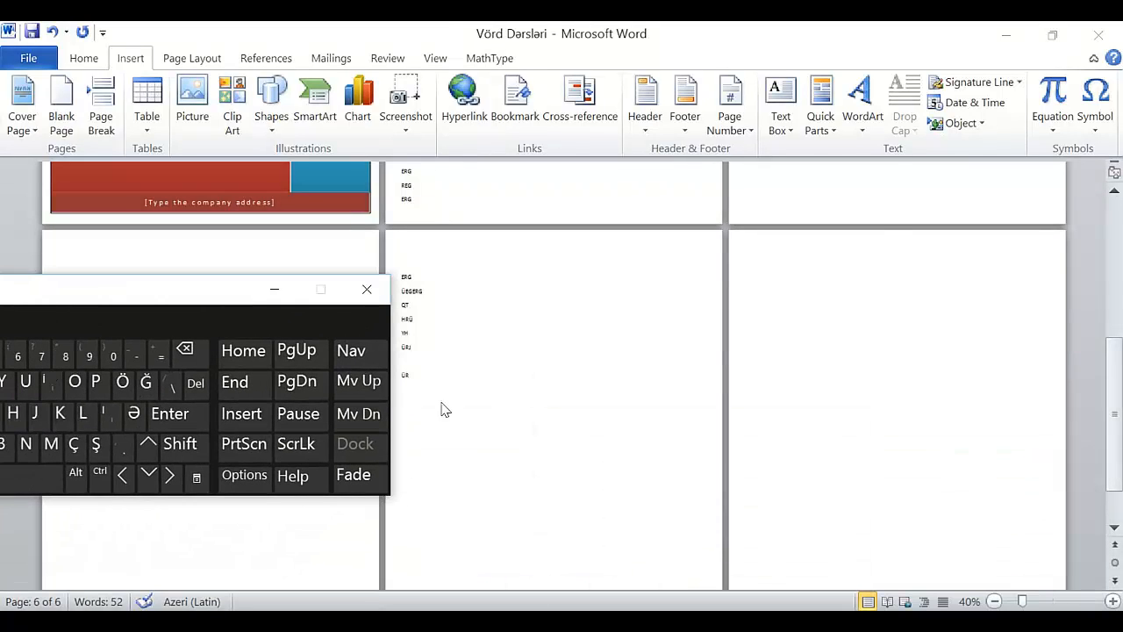
{"action": "left_click", "coordinate": [439, 374]}
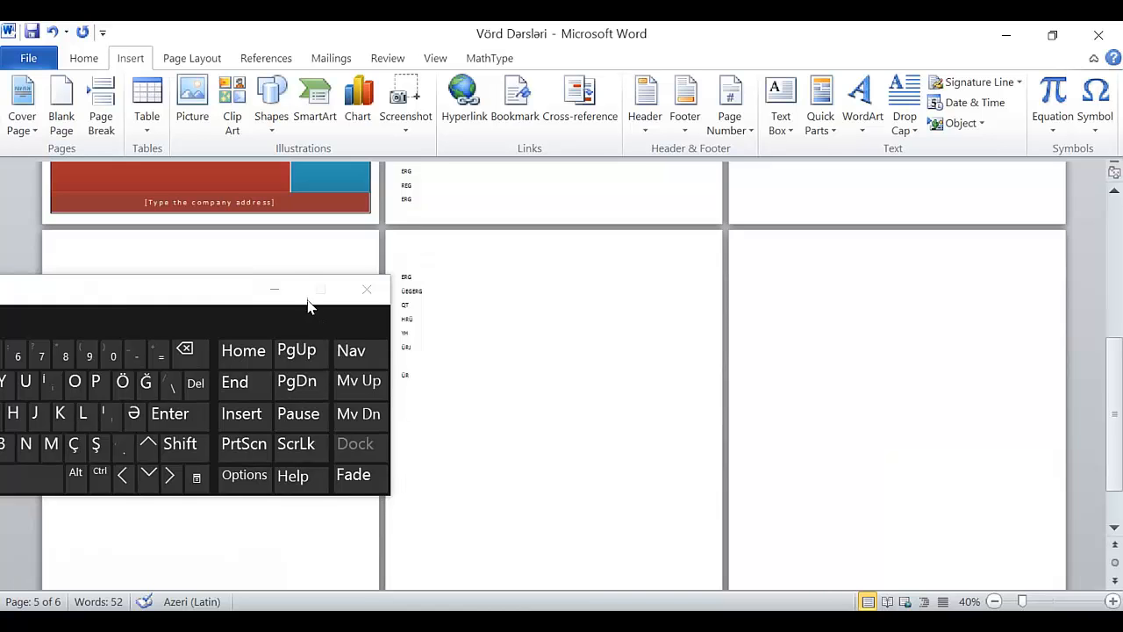
{"action": "left_click_drag", "start_coordinate": [193, 297], "coordinate": [865, 28]}
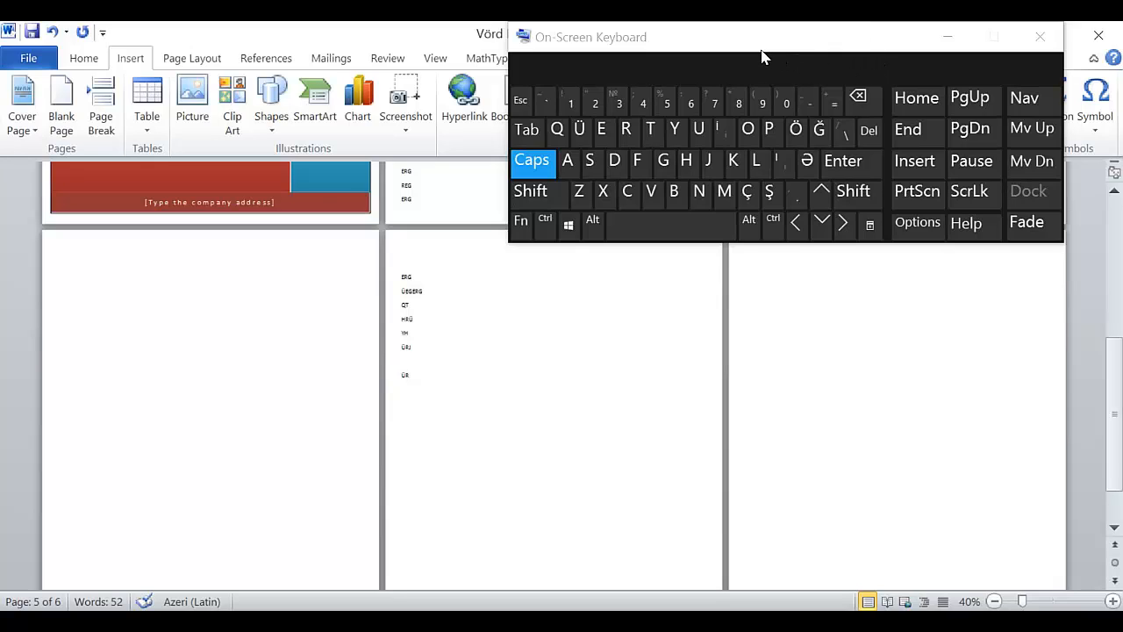
{"action": "left_click", "coordinate": [545, 221]}
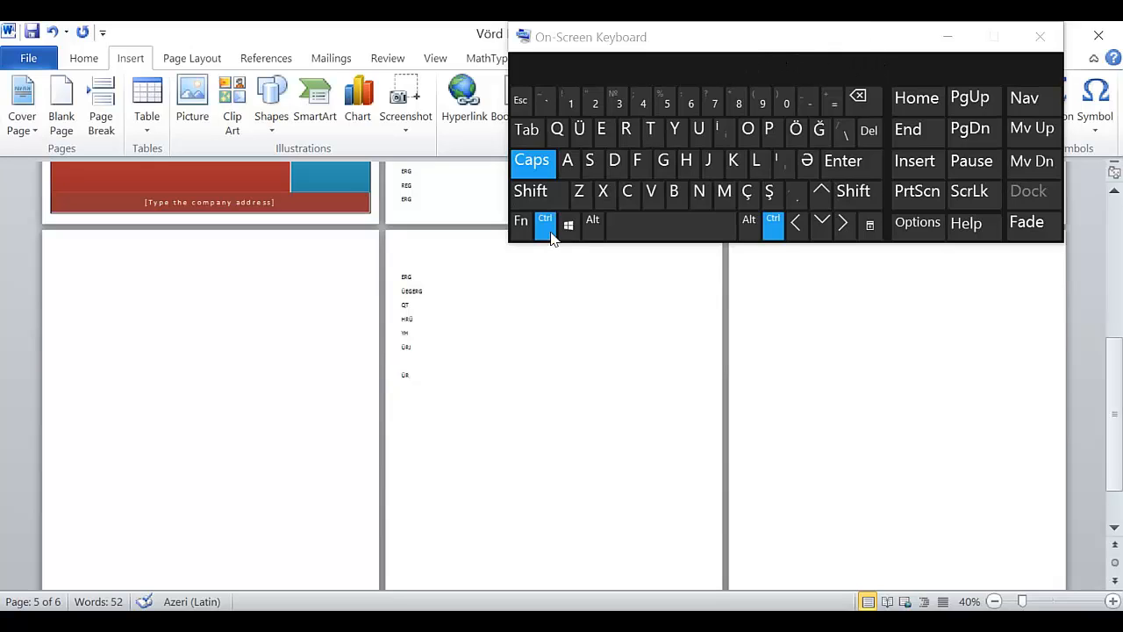
{"action": "left_click", "coordinate": [864, 162]}
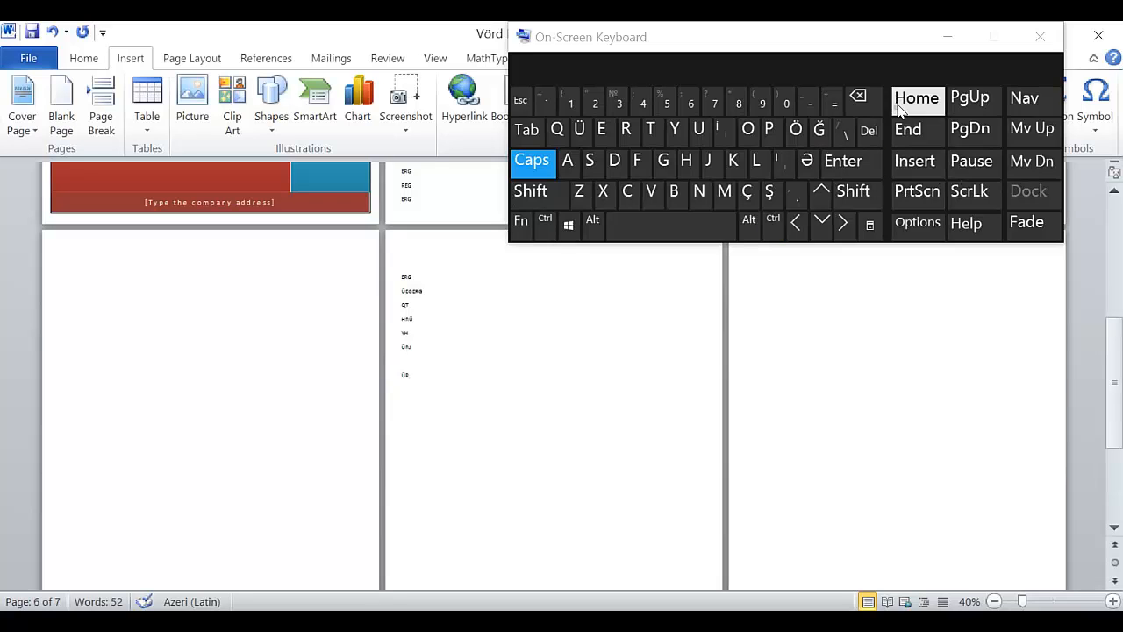
{"action": "left_click_drag", "start_coordinate": [868, 49], "coordinate": [918, 245]}
{"action": "left_click", "coordinate": [909, 248]}
On page two, extend the RÜ line with "ERHRTHETYJETYJTYJRYJRJTYJRYJTY" and the ÜRT line with "TEYJETYJTYJYTJ"
{"action": "scroll", "coordinate": [453, 365], "scroll_direction": "up", "scroll_amount": 6}
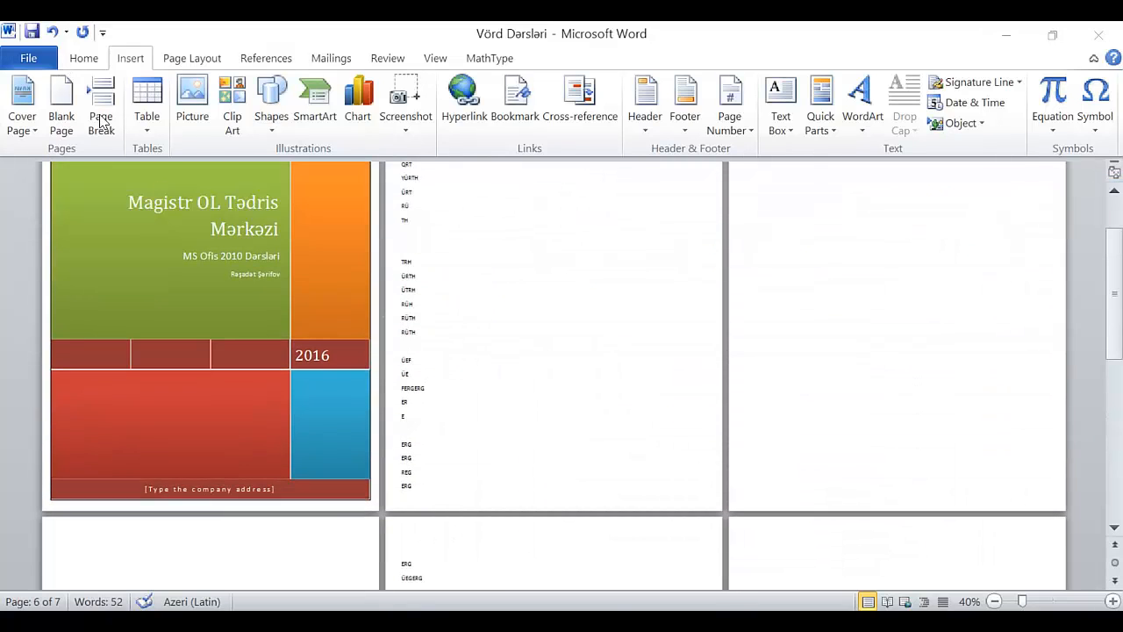
{"action": "left_click", "coordinate": [430, 197]}
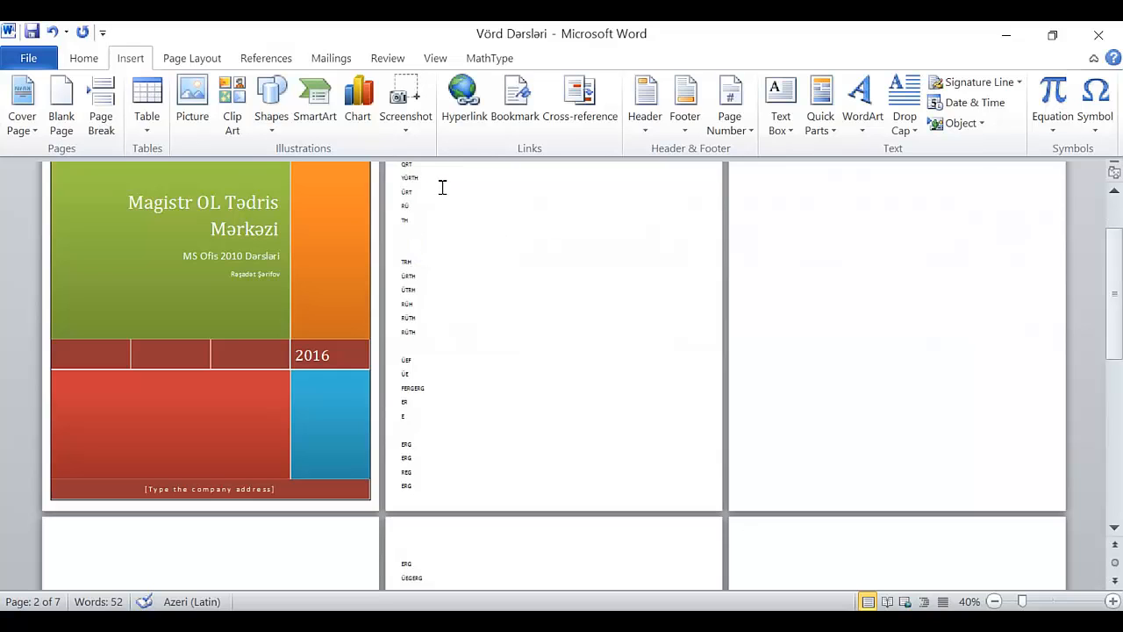
{"action": "scroll", "coordinate": [514, 301], "scroll_direction": "up", "scroll_amount": 2}
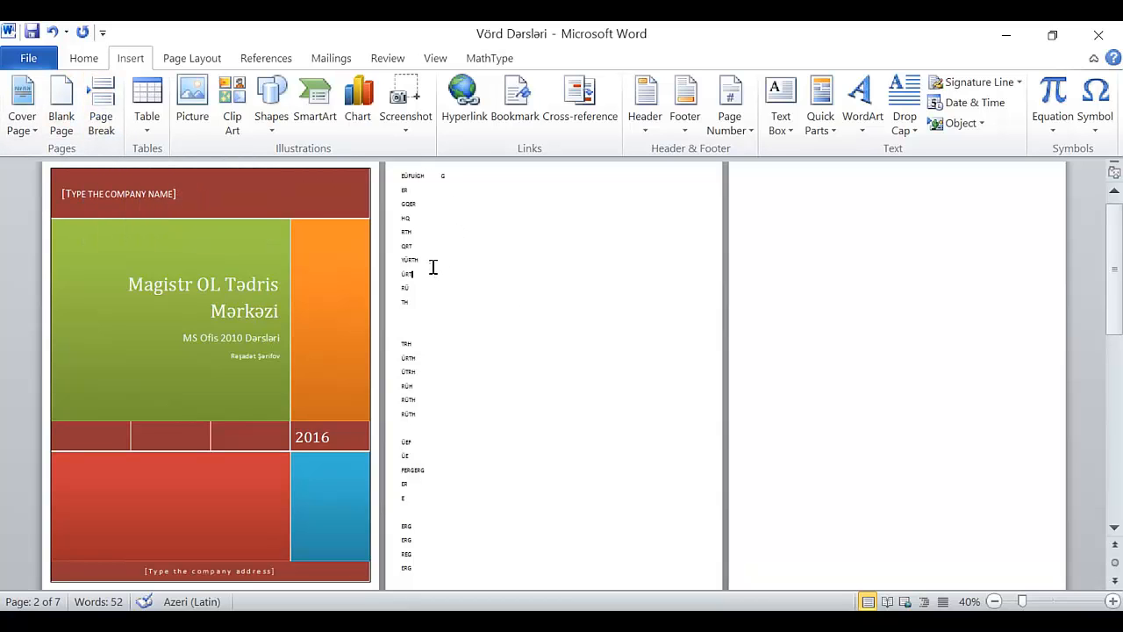
{"action": "left_click", "coordinate": [412, 286]}
{"action": "type", "text": "ERHRTHETHVETNJTNJTURJRJTURJTY"}
{"action": "left_click", "coordinate": [420, 276]}
{"action": "type", "text": "TEVETYJTYJTYJ"}
Insert a page break after the extended ÜRT line on page two and view all pages at 30% zoom
{"action": "left_click", "coordinate": [1112, 600]}
{"action": "left_click", "coordinate": [1113, 601]}
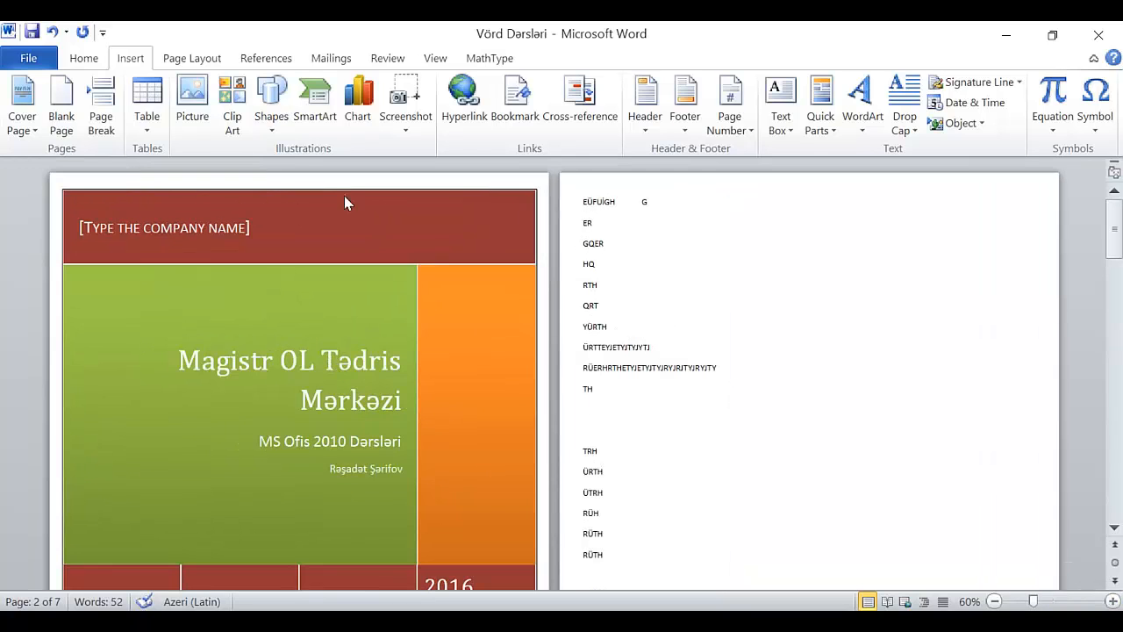
{"action": "left_click", "coordinate": [673, 351]}
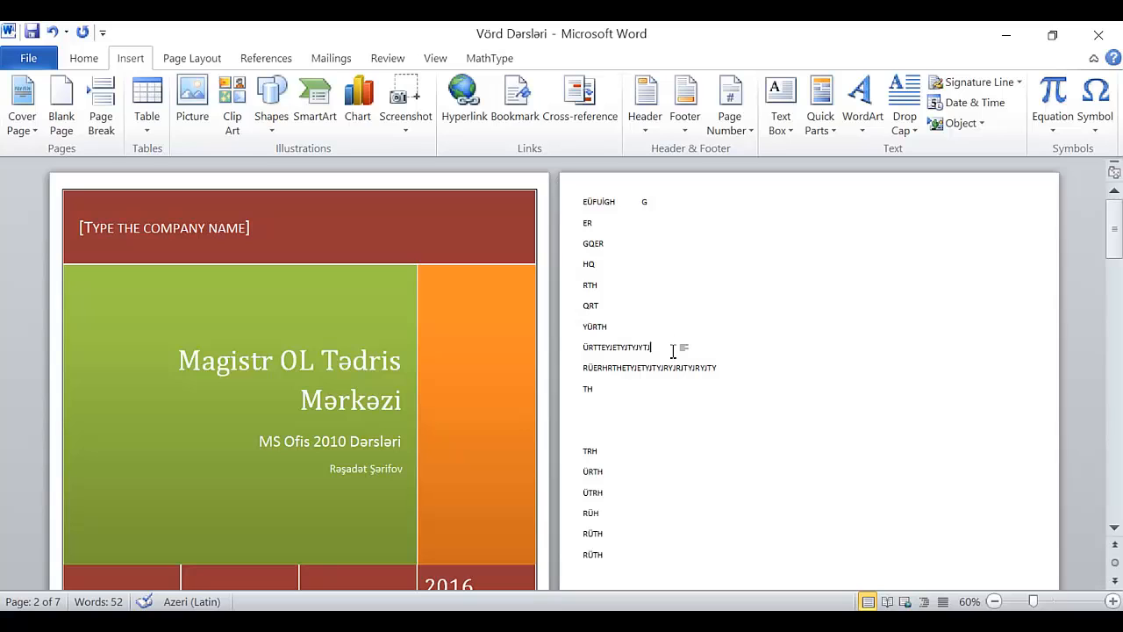
{"action": "left_click", "coordinate": [100, 106]}
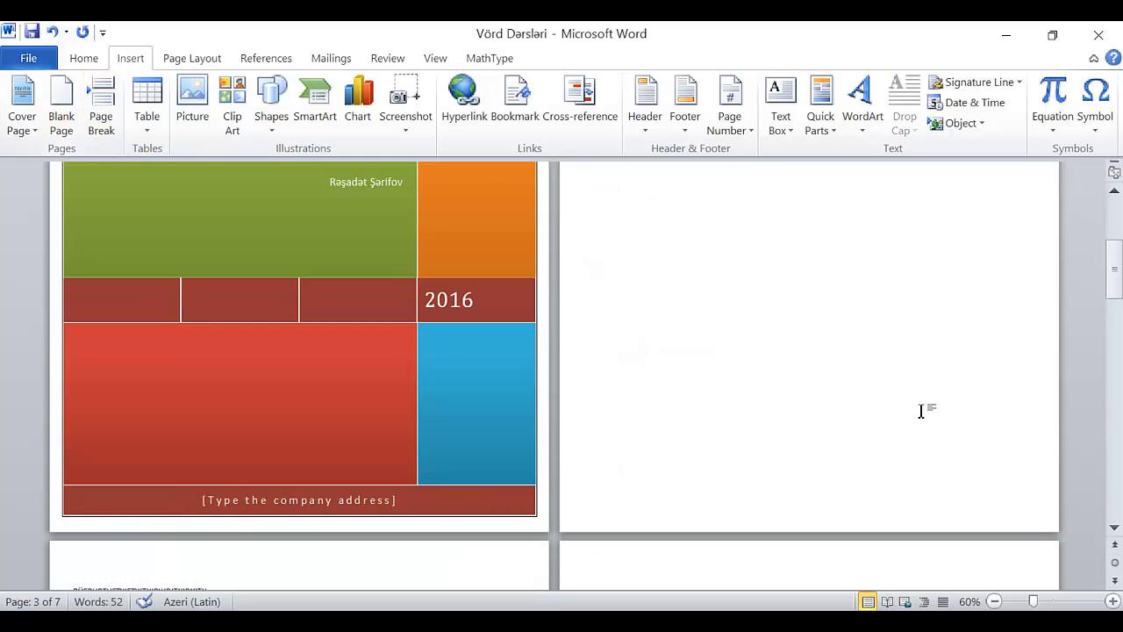
{"action": "left_click", "coordinate": [994, 601]}
{"action": "left_click", "coordinate": [994, 601]}
{"action": "left_click", "coordinate": [994, 601]}
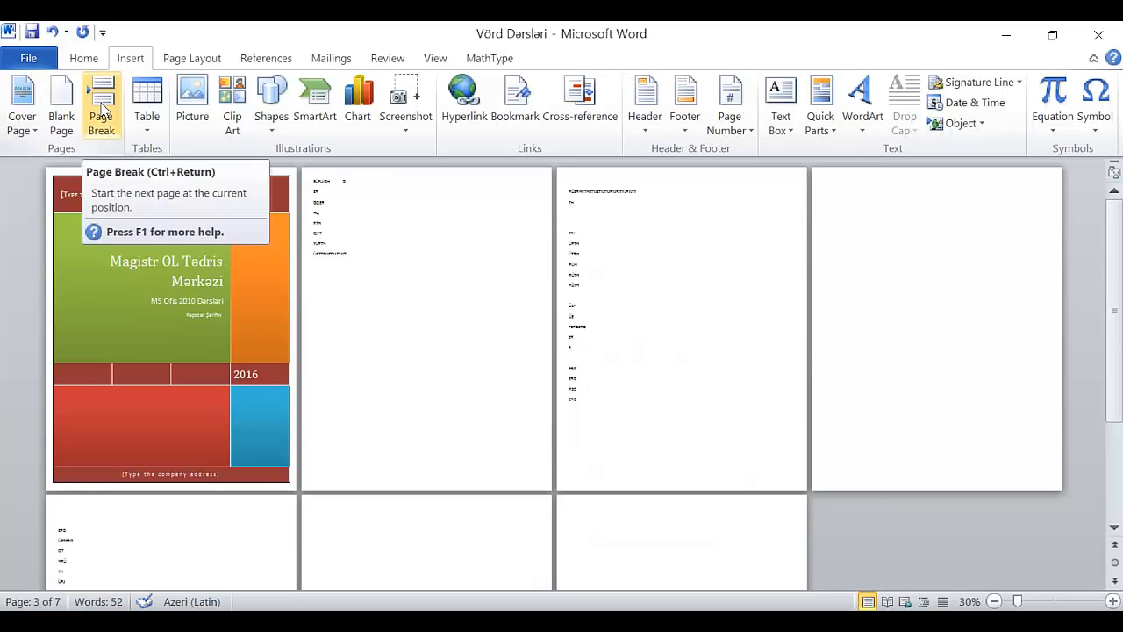
{"action": "left_click", "coordinate": [349, 263]}
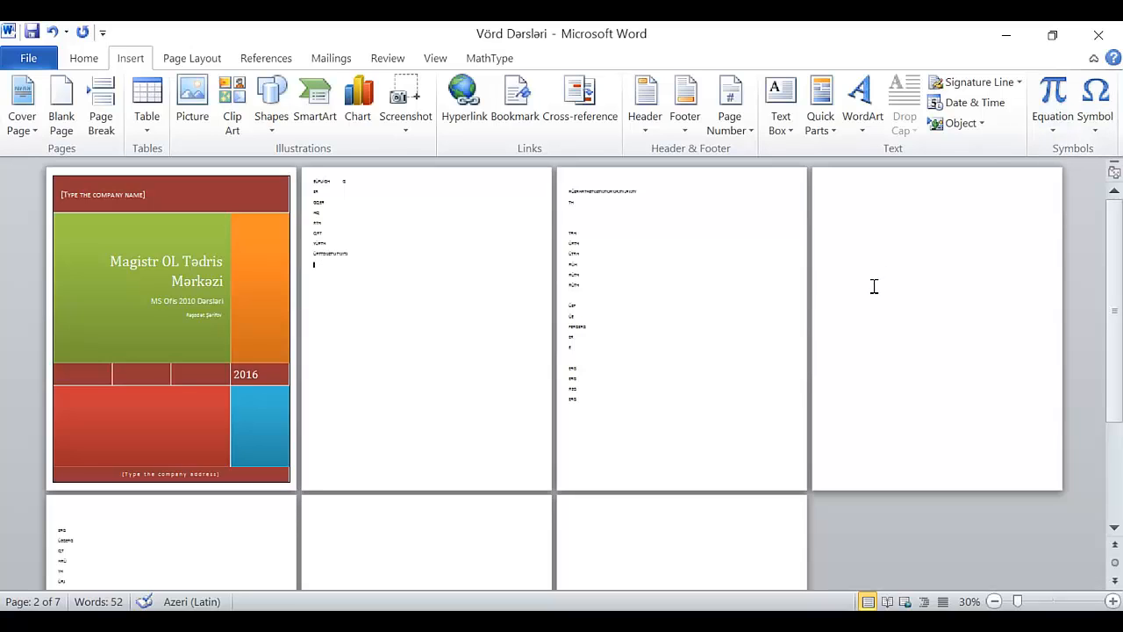
{"action": "left_click", "coordinate": [622, 288]}
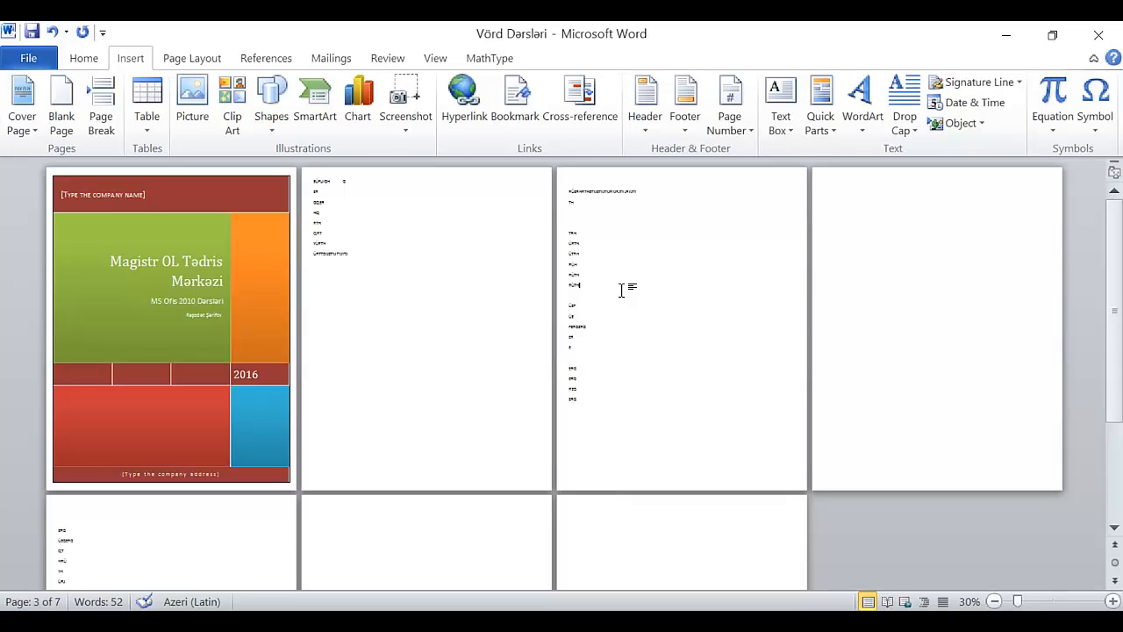
{"action": "left_click", "coordinate": [149, 137]}
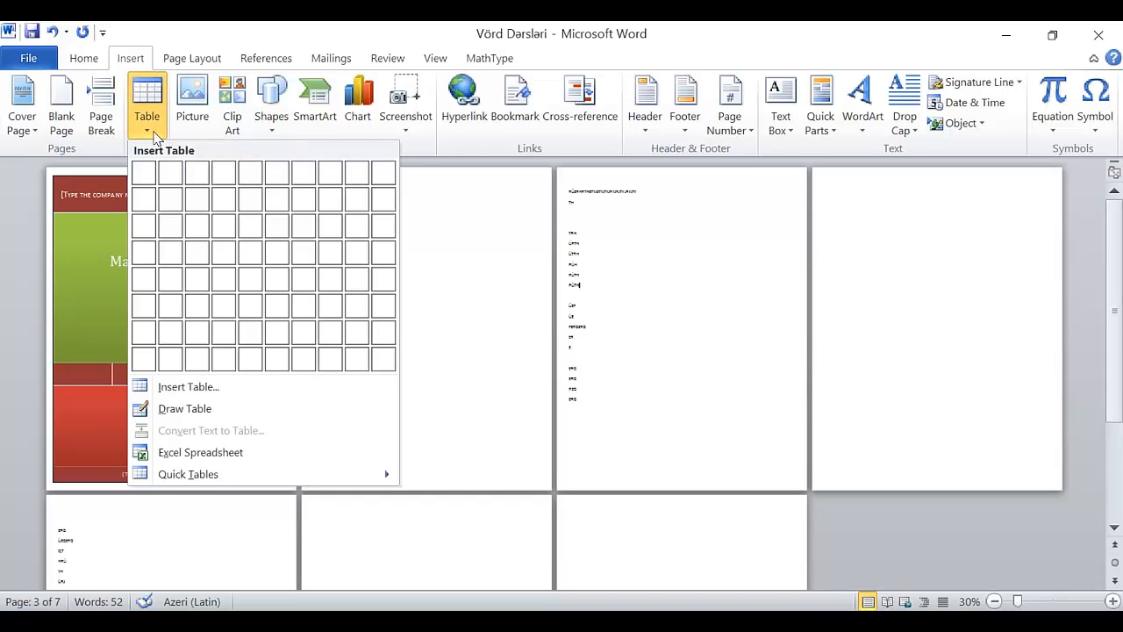
{"action": "left_click", "coordinate": [153, 136]}
{"action": "left_click", "coordinate": [154, 136]}
{"action": "left_click", "coordinate": [153, 136]}
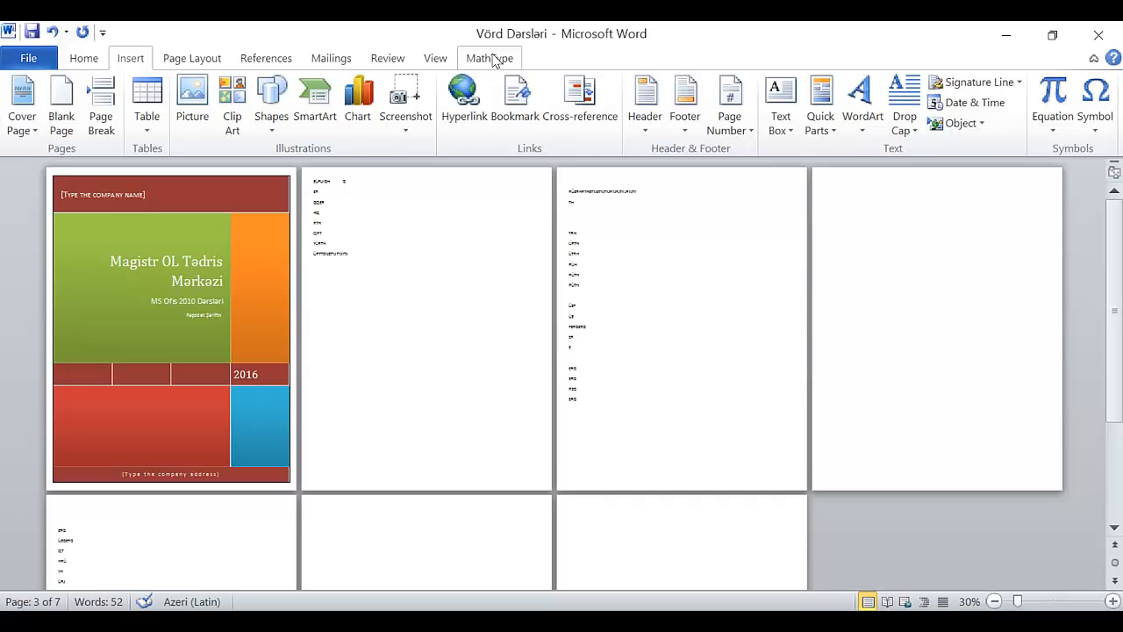
{"action": "left_click", "coordinate": [494, 60]}
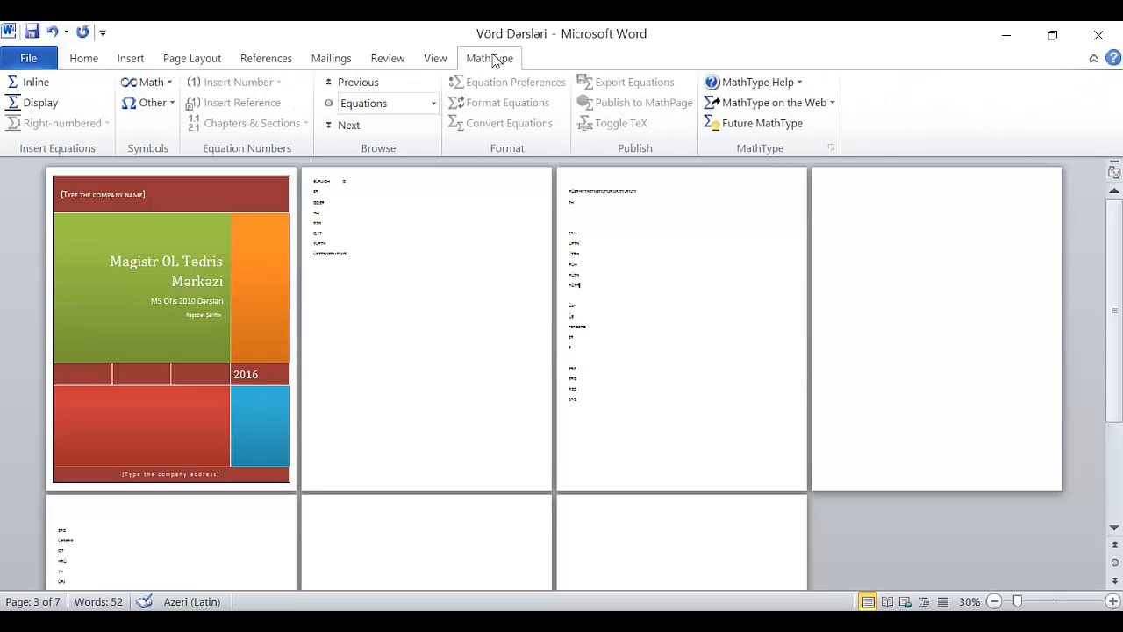
{"action": "left_click", "coordinate": [131, 62]}
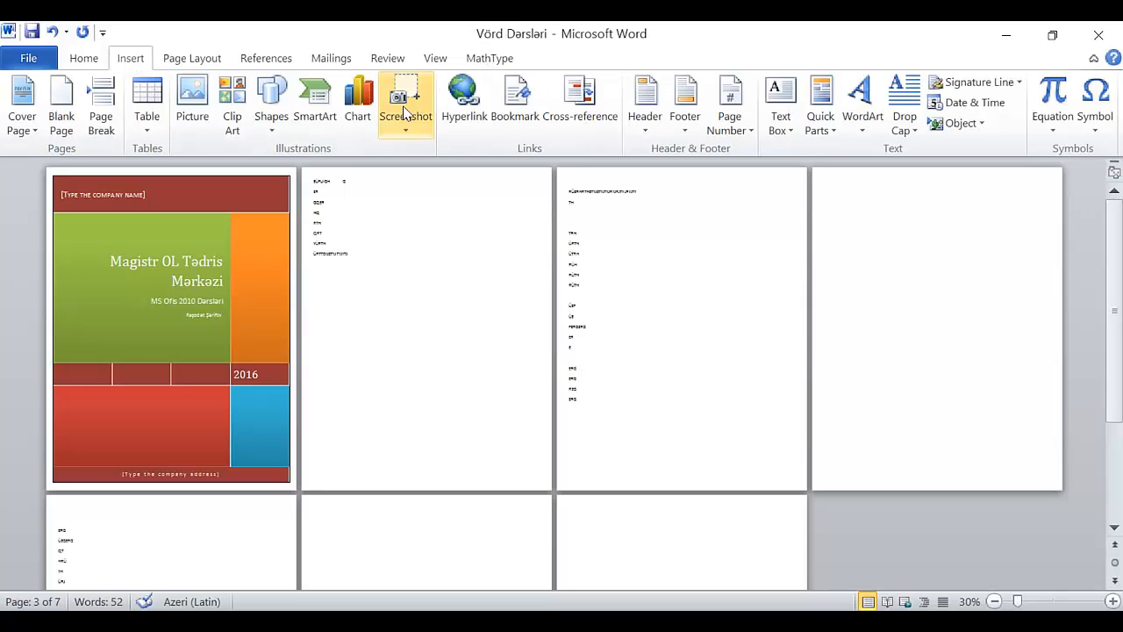
{"action": "left_click", "coordinate": [149, 127]}
{"action": "left_click", "coordinate": [152, 133]}
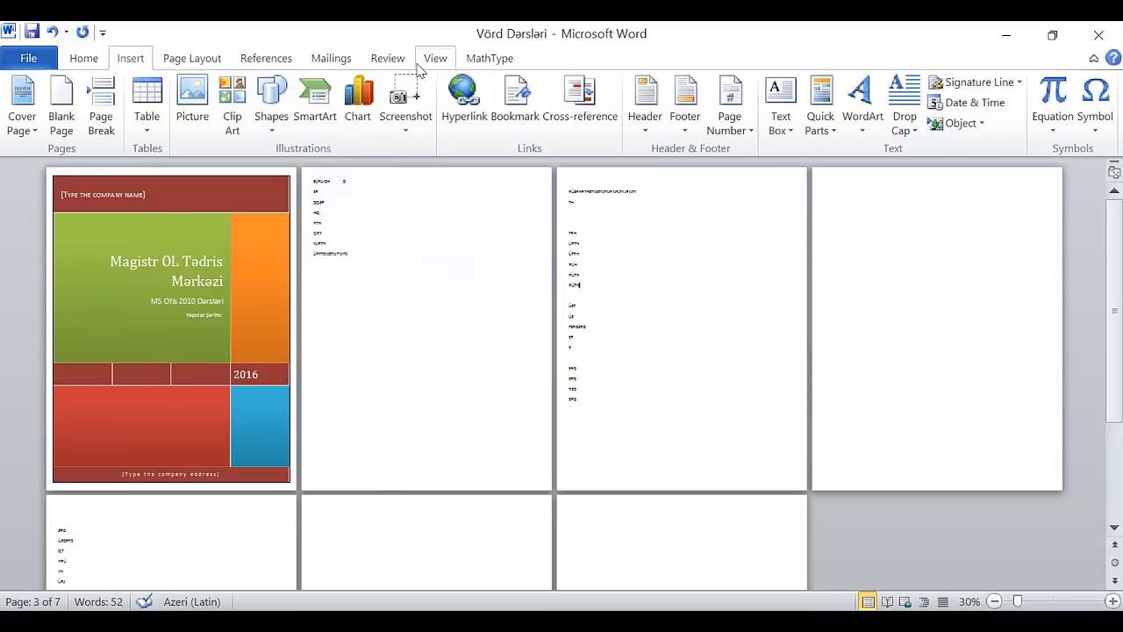
Insert a table with three columns and three rows below the last text line on page two
{"action": "left_click_drag", "start_coordinate": [357, 247], "coordinate": [366, 252]}
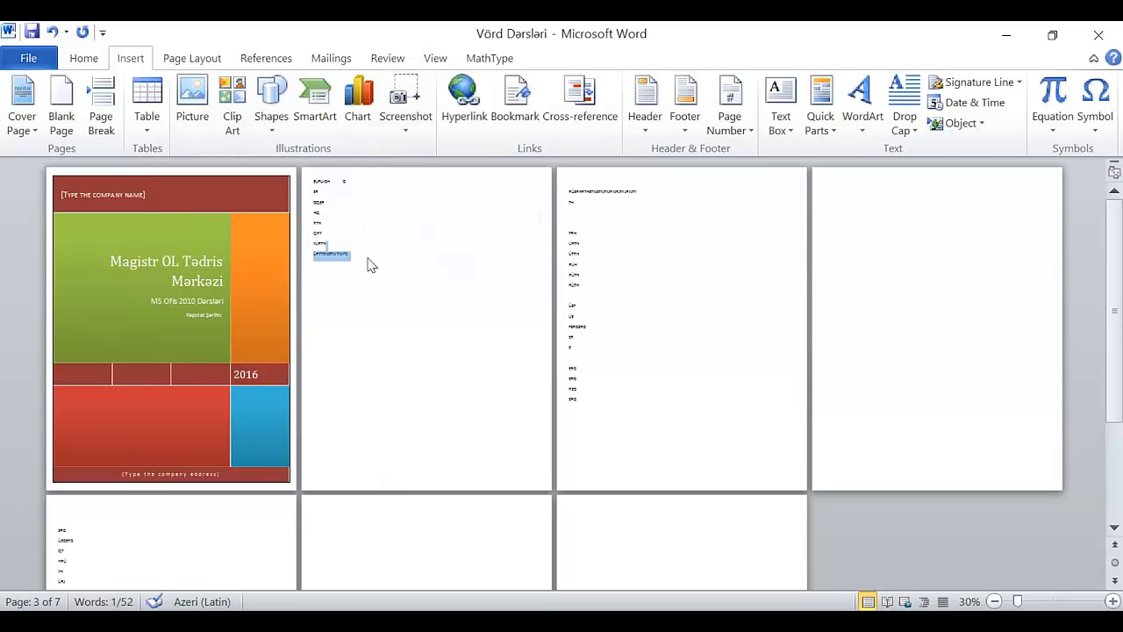
{"action": "left_click", "coordinate": [367, 263]}
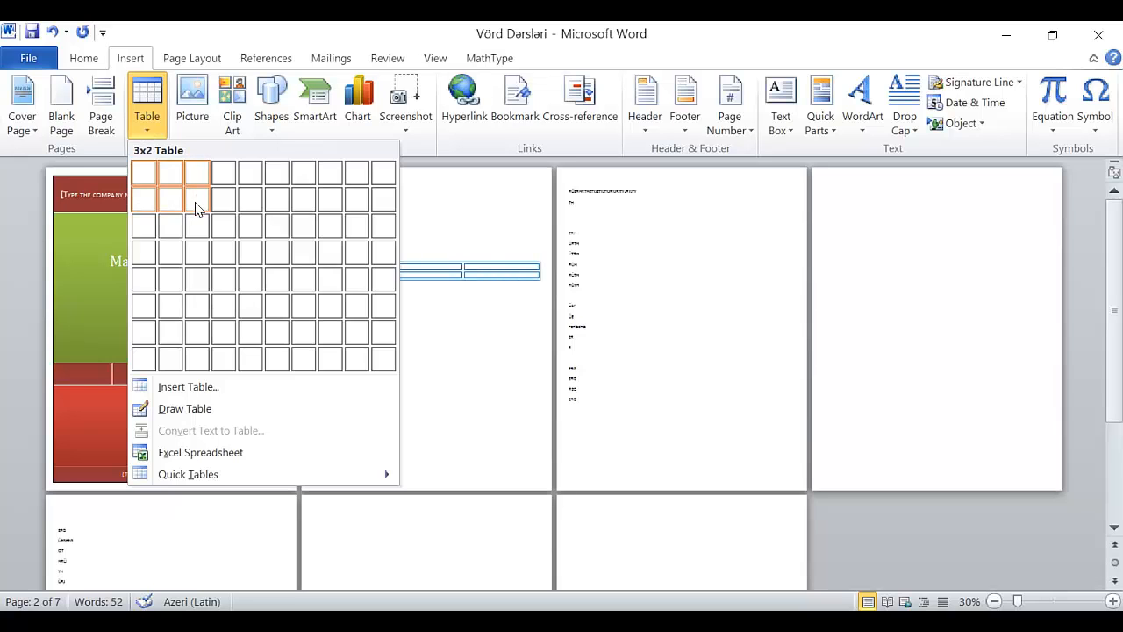
{"action": "left_click", "coordinate": [198, 229]}
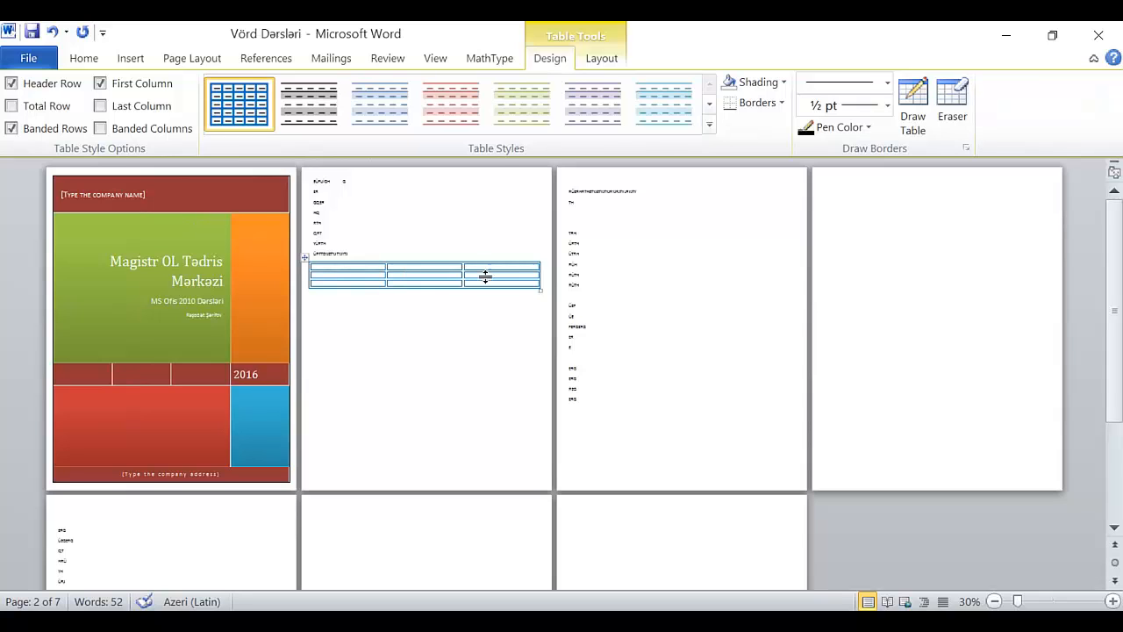
Examine the design and layout commands available for the table on page two, and leave the table
{"action": "left_click", "coordinate": [606, 60]}
{"action": "left_click", "coordinate": [557, 59]}
{"action": "left_click", "coordinate": [591, 60]}
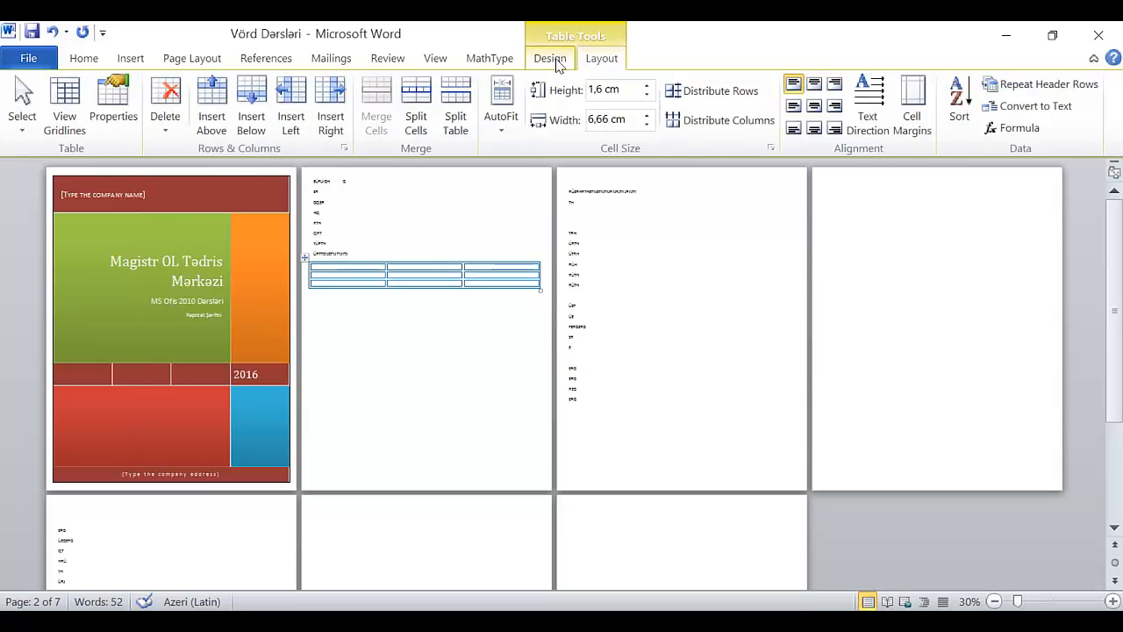
{"action": "left_click", "coordinate": [552, 60]}
{"action": "left_click", "coordinate": [602, 59]}
{"action": "left_click", "coordinate": [568, 61]}
{"action": "left_click", "coordinate": [602, 62]}
{"action": "left_click", "coordinate": [551, 60]}
{"action": "left_click", "coordinate": [594, 63]}
{"action": "left_click", "coordinate": [544, 65]}
{"action": "left_click", "coordinate": [593, 61]}
{"action": "left_click", "coordinate": [555, 60]}
{"action": "left_click", "coordinate": [596, 61]}
{"action": "left_click", "coordinate": [560, 61]}
{"action": "left_click", "coordinate": [598, 60]}
{"action": "left_click", "coordinate": [415, 348]}
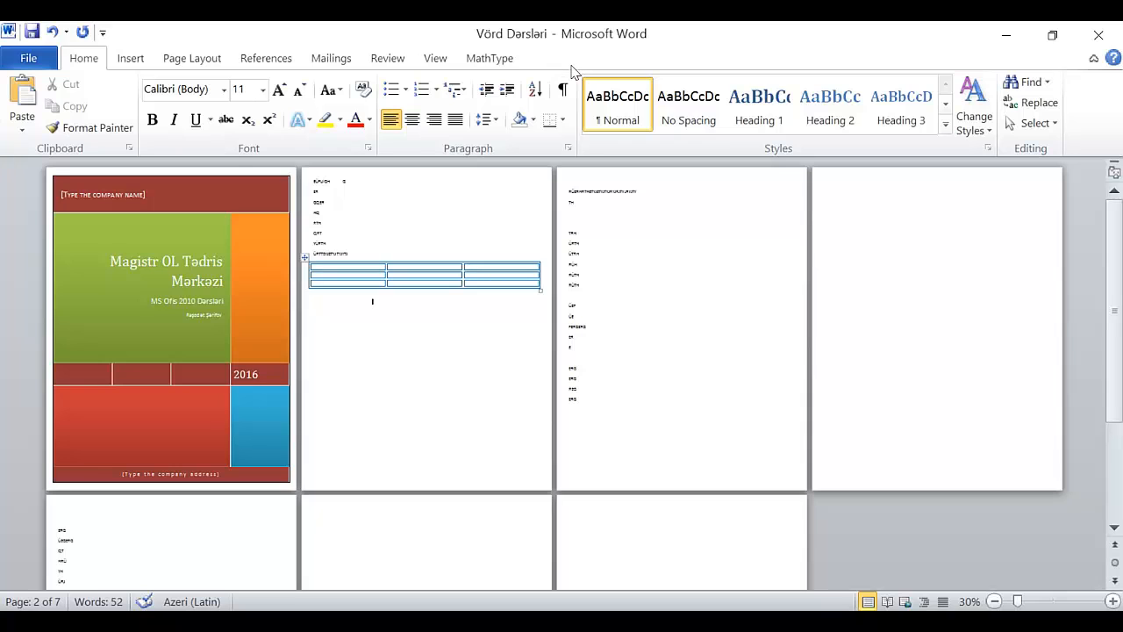
Delete the document's entire content, including the cover page, text, page breaks and table, and return to the insert commands
{"action": "left_click", "coordinate": [305, 263]}
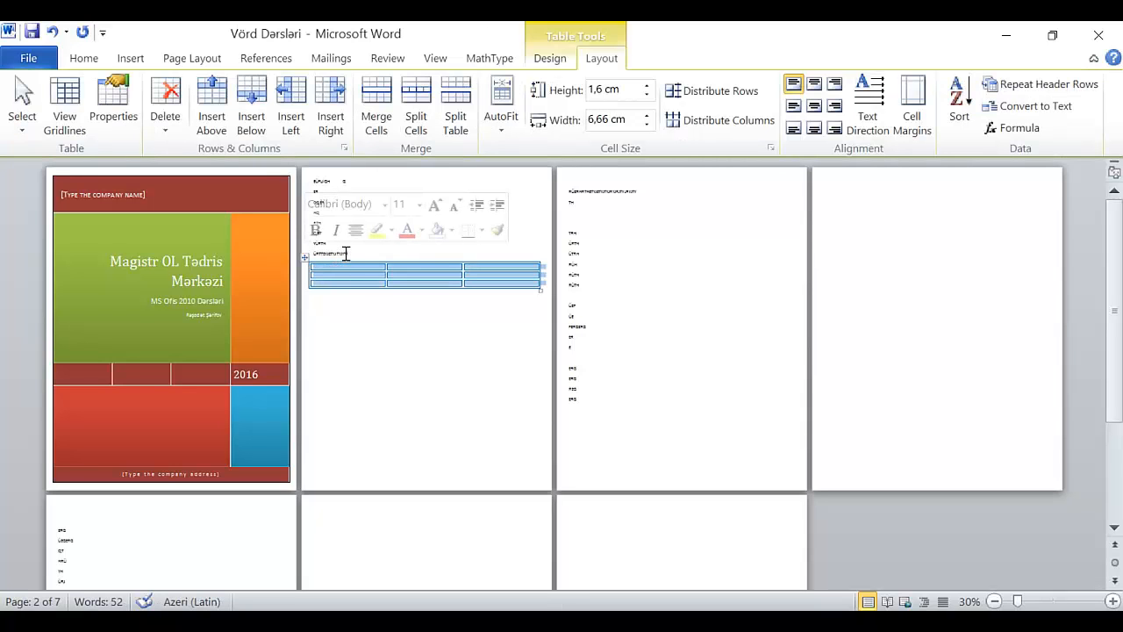
{"action": "key", "text": "Delete"}
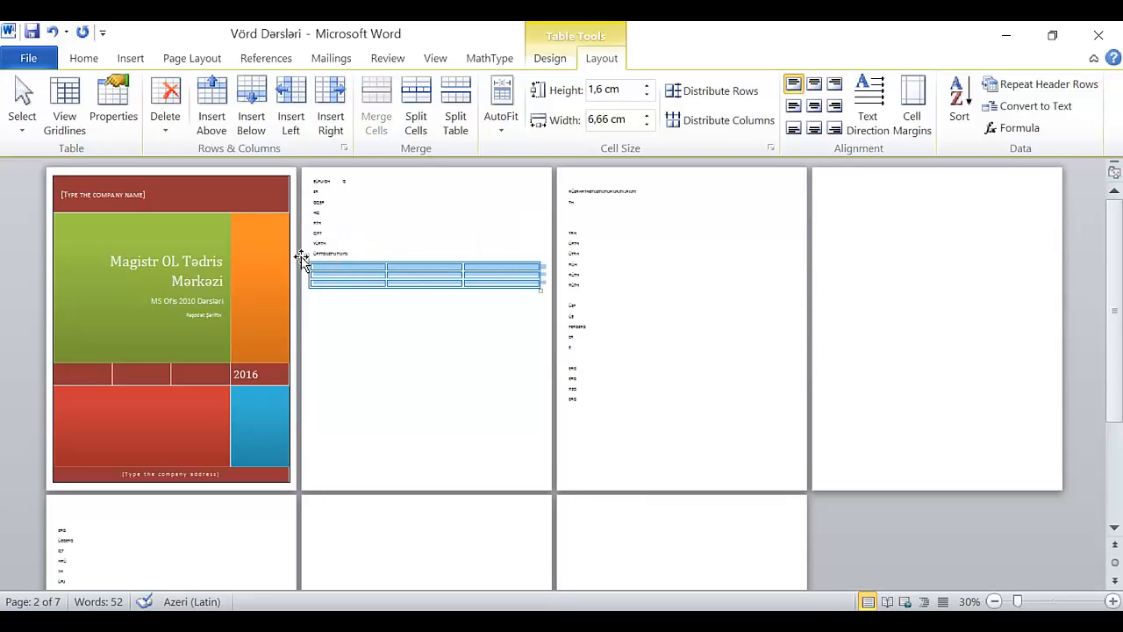
{"action": "key", "text": "ctrl+a"}
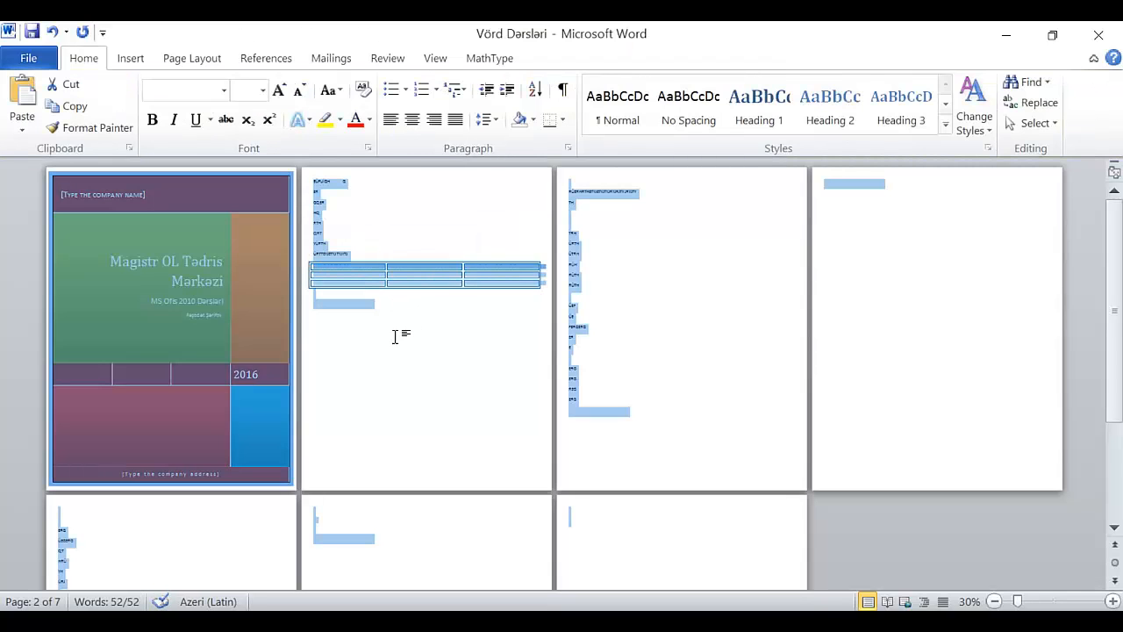
{"action": "key", "text": "Delete"}
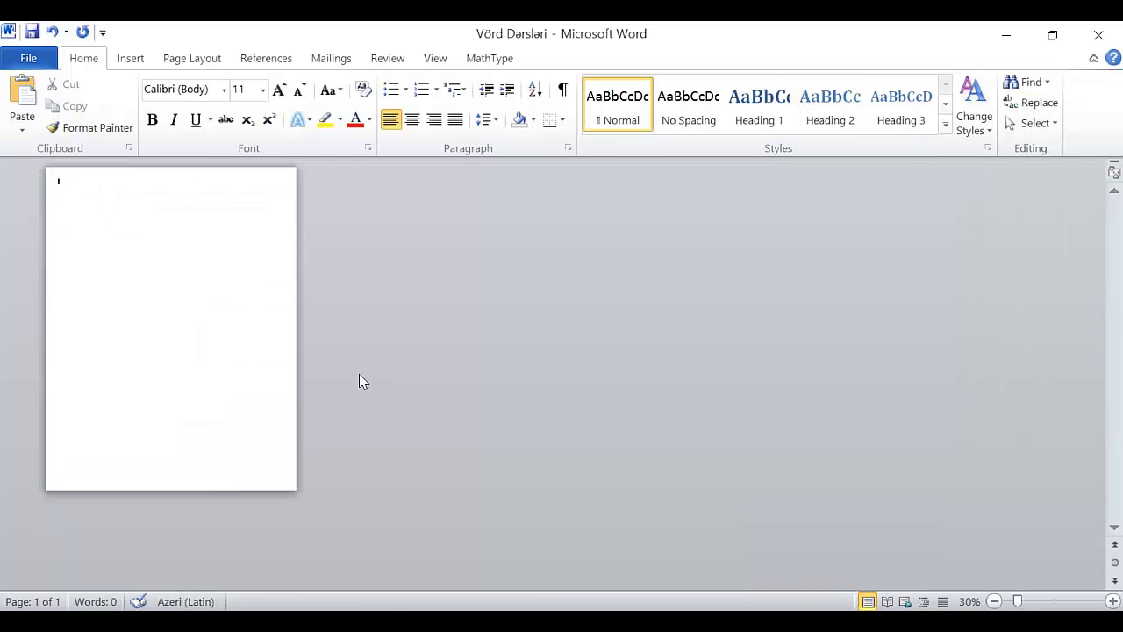
{"action": "left_click", "coordinate": [137, 60]}
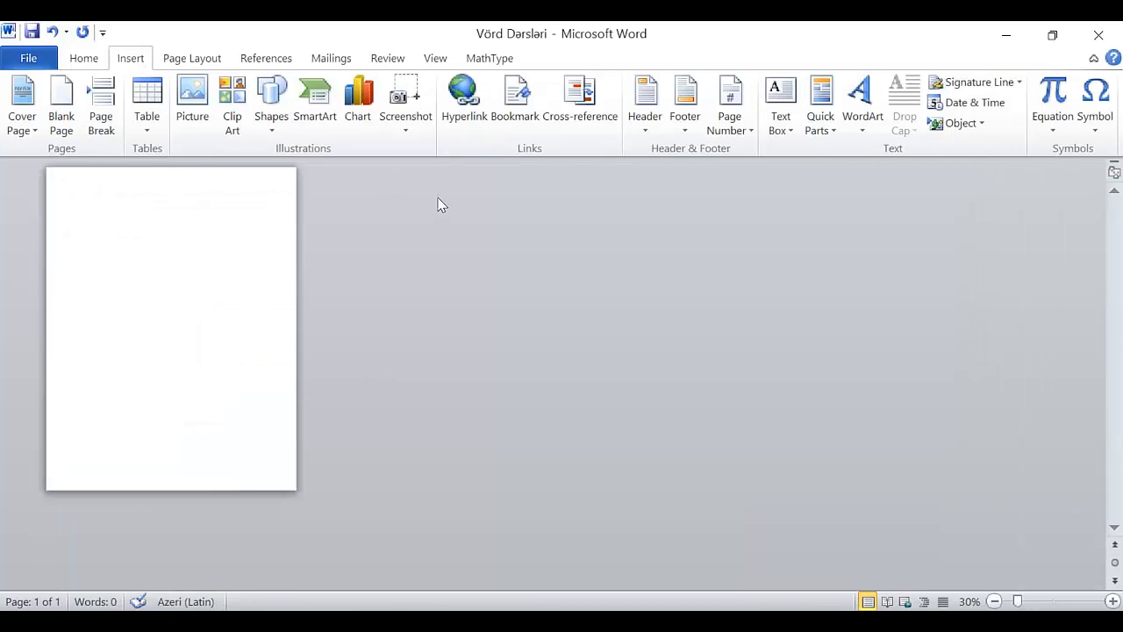